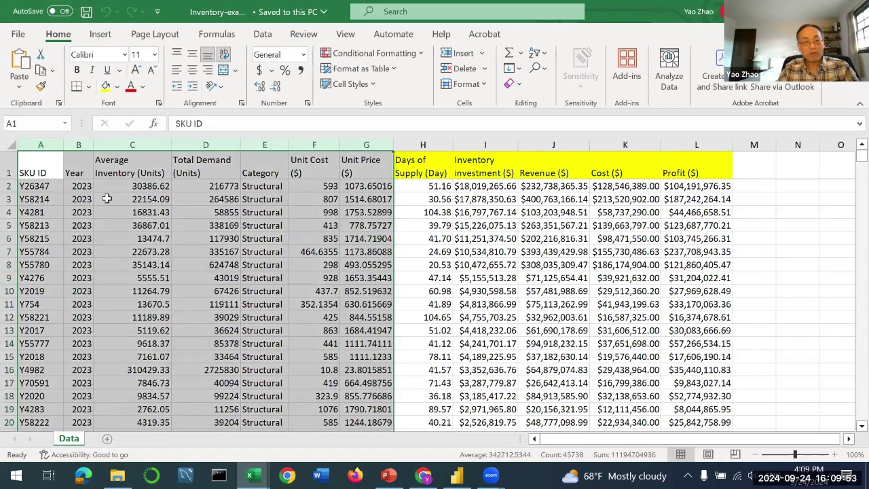
# Examine the input columns of the inventory data, from year, average inventory and total demand to unit cost, unit price and days of supply
pyautogui.click(131, 185)
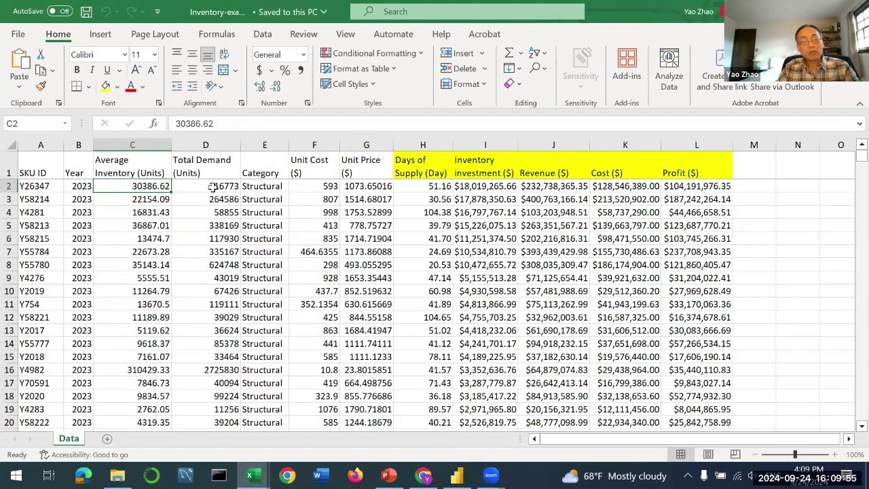
pyautogui.click(213, 187)
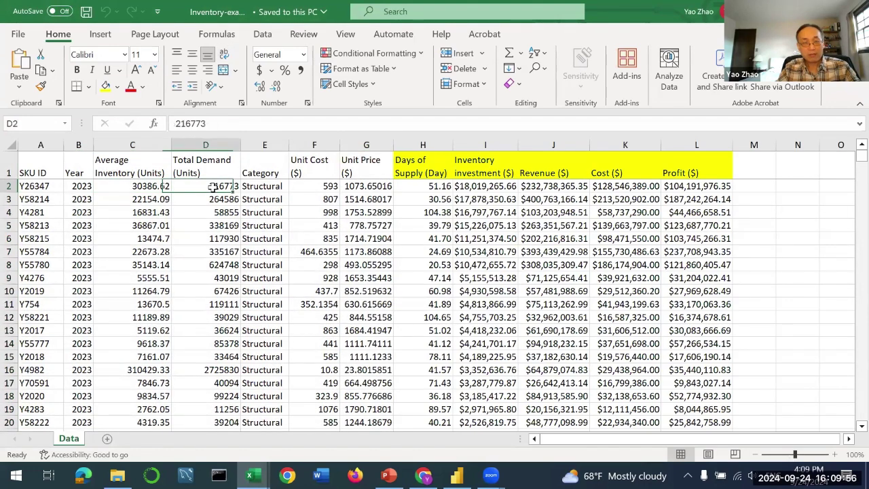
pyautogui.click(72, 187)
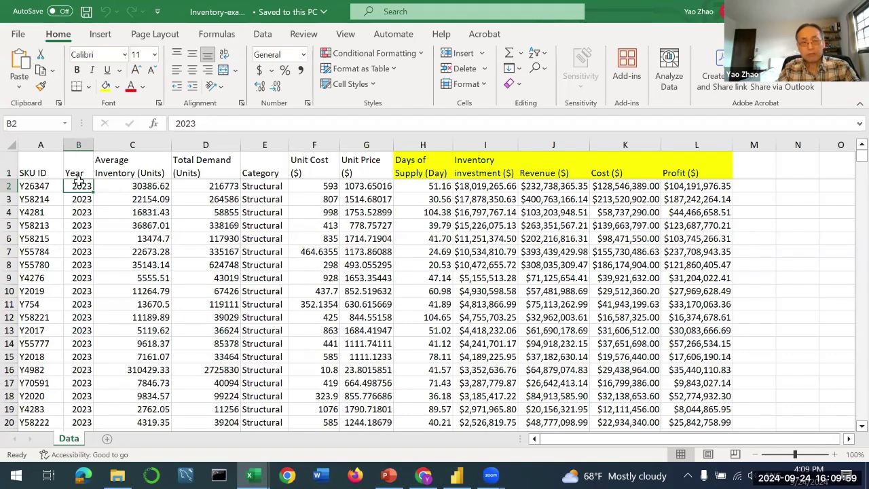
pyautogui.click(145, 186)
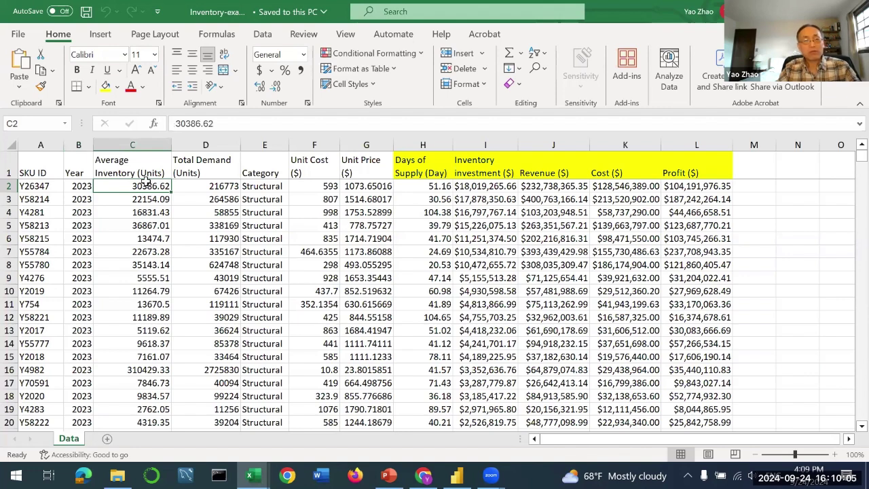
pyautogui.click(79, 161)
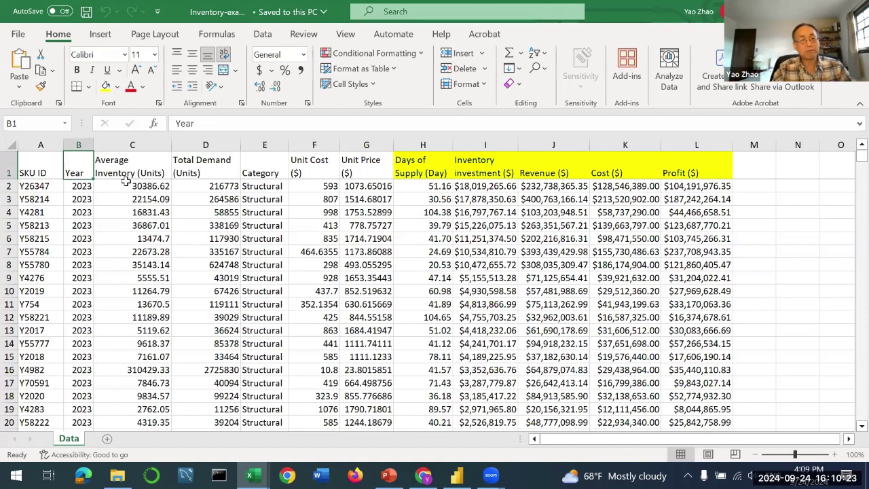
pyautogui.click(211, 185)
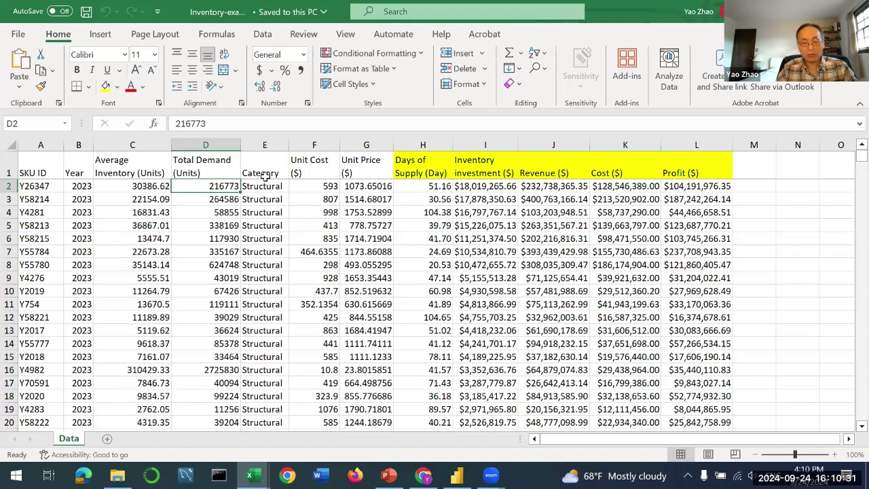
pyautogui.click(316, 187)
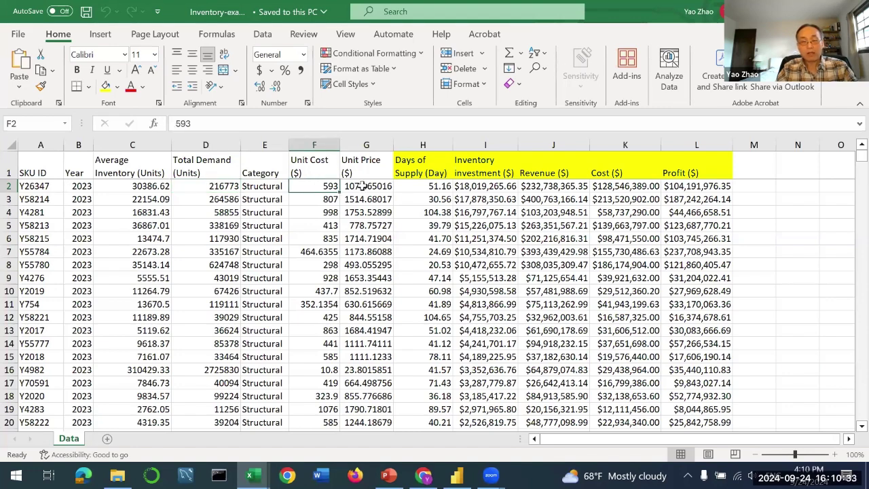
pyautogui.click(365, 185)
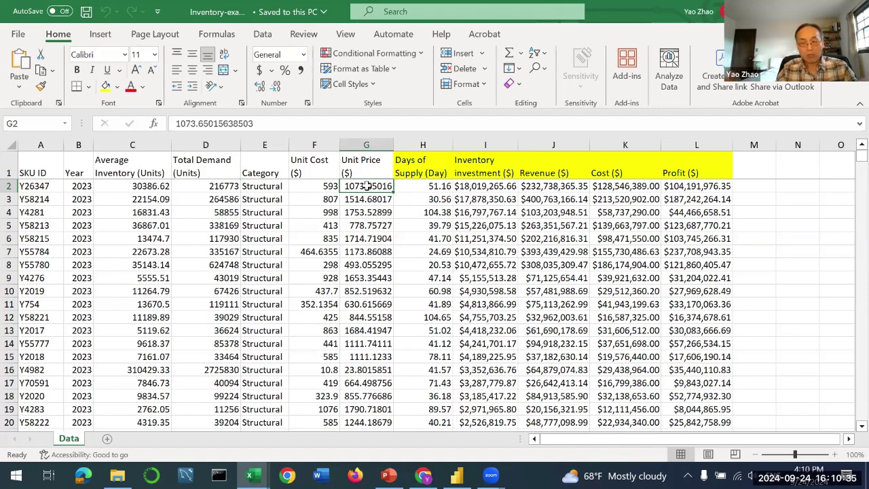
pyautogui.click(428, 166)
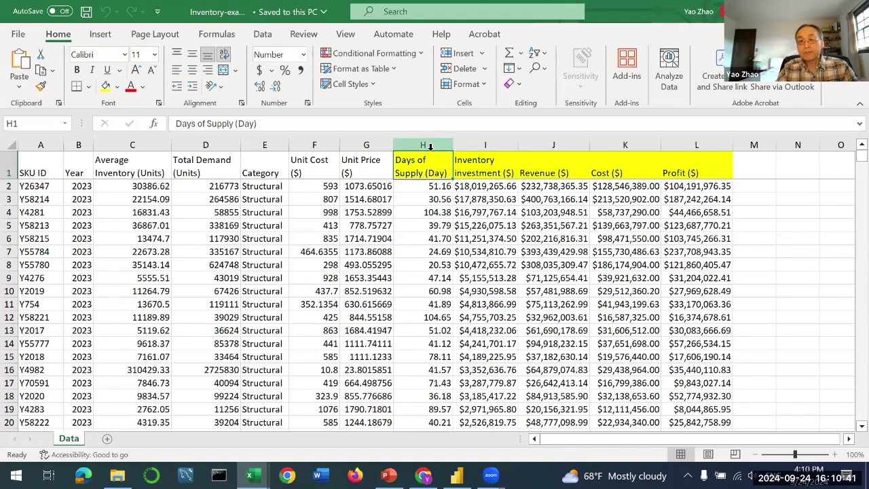
# Inspect the row 2 formulas for Revenue, Cost, Profit and Inventory Investment and the cells they reference
pyautogui.doubleClick(543, 186)
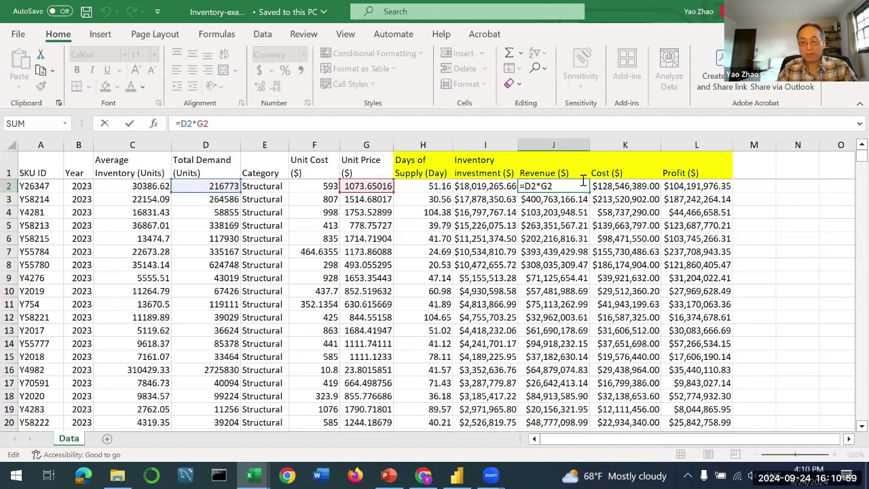
pyautogui.press('Return')
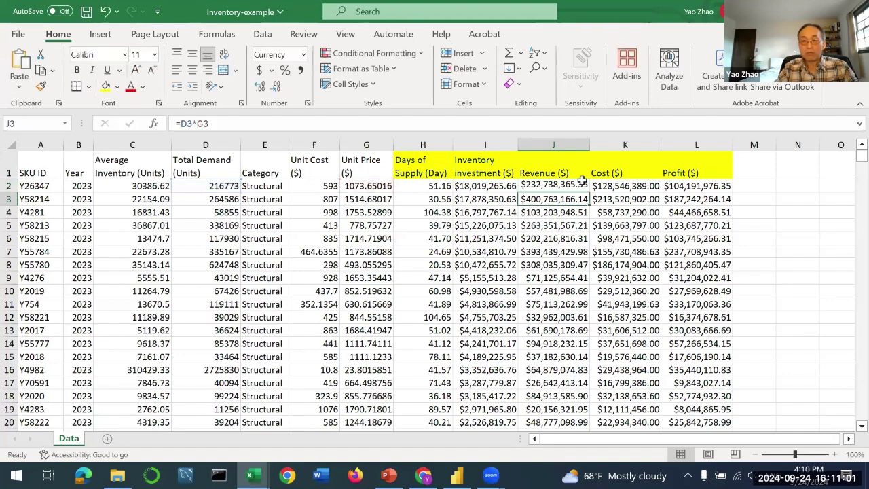
pyautogui.click(608, 186)
pyautogui.click(347, 119)
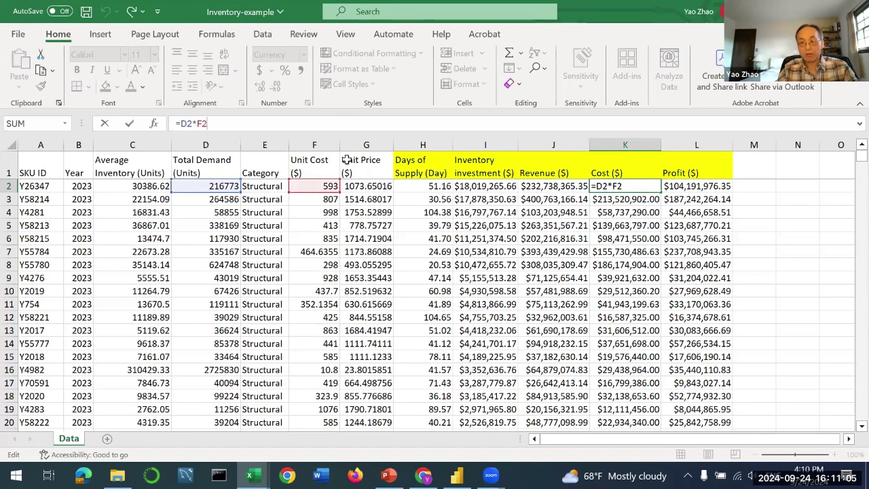
pyautogui.press('Return')
pyautogui.click(685, 183)
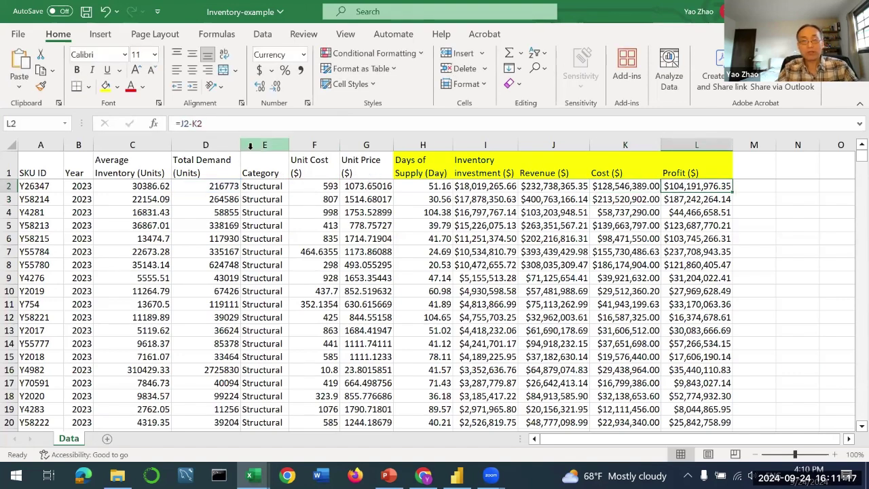
pyautogui.click(261, 124)
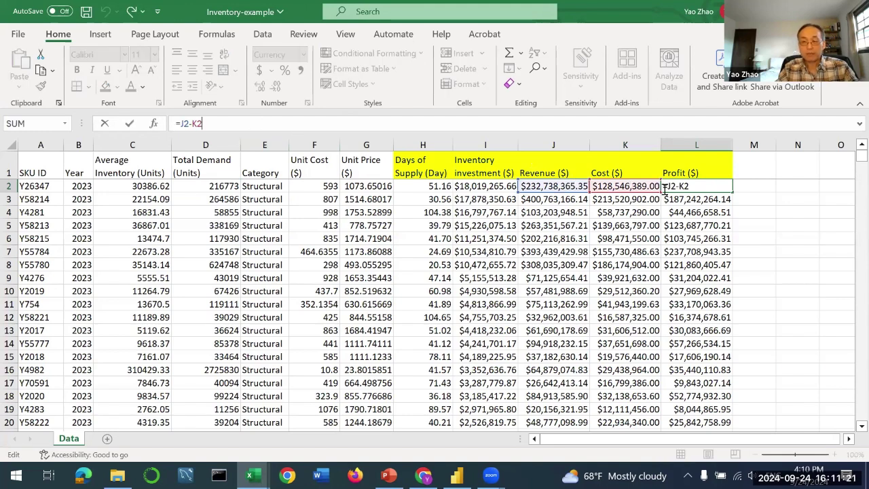
pyautogui.press('Return')
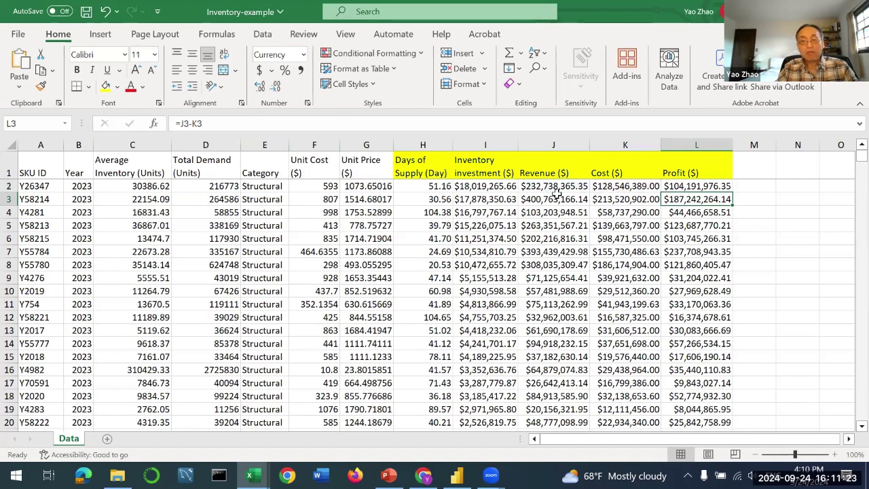
pyautogui.click(499, 186)
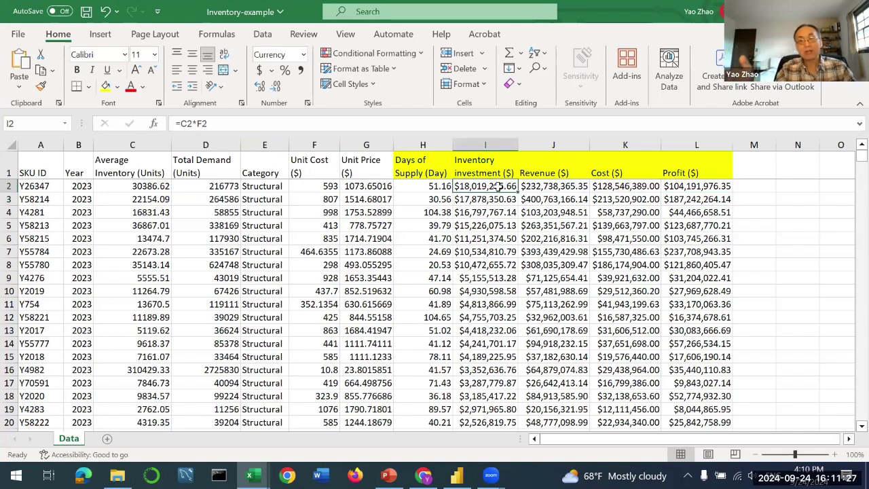
pyautogui.click(215, 124)
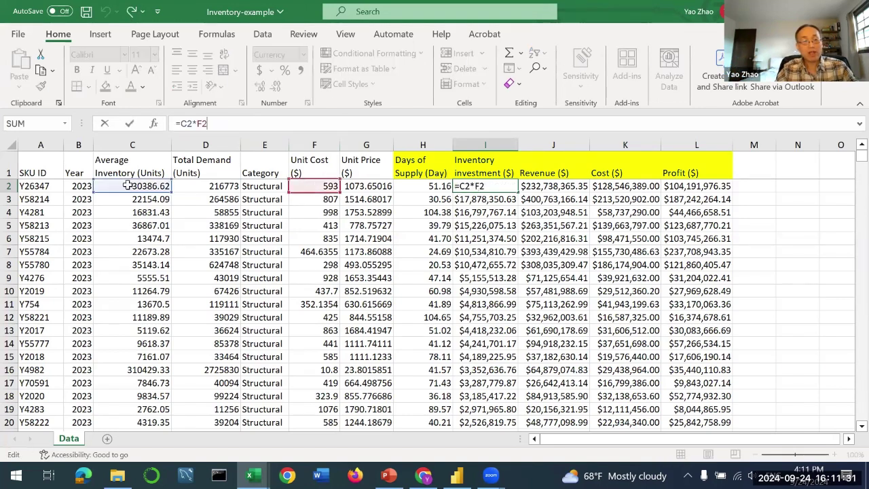
pyautogui.press('Escape')
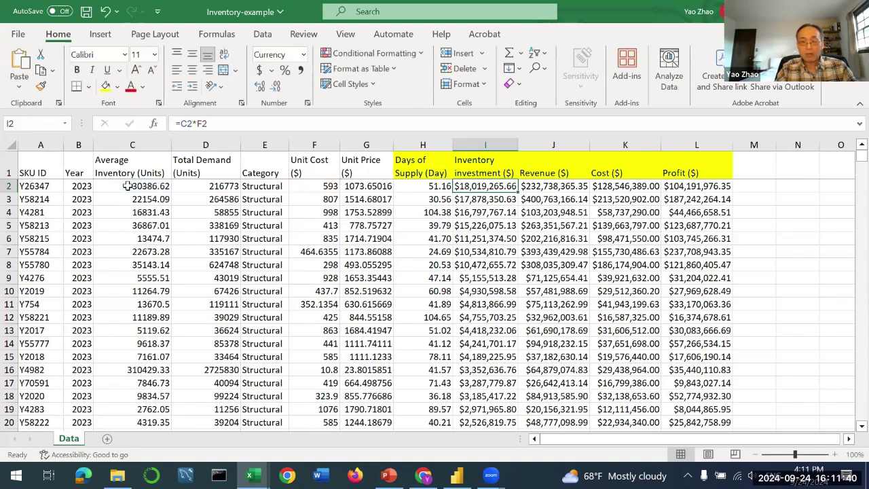
# Inspect the Days of Supply formula in H2, highlighting its C2/(D2/365) calculation and the daily demand divisor, and check the Year header
pyautogui.press('Left')
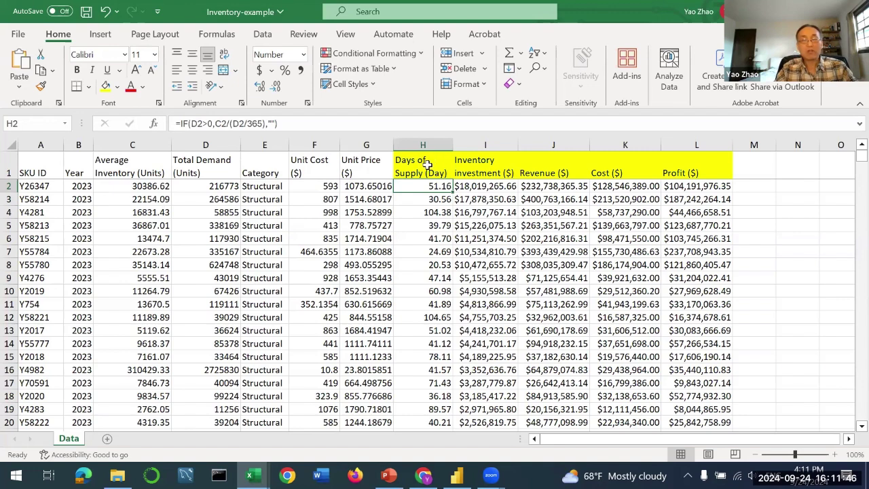
pyautogui.press('F2')
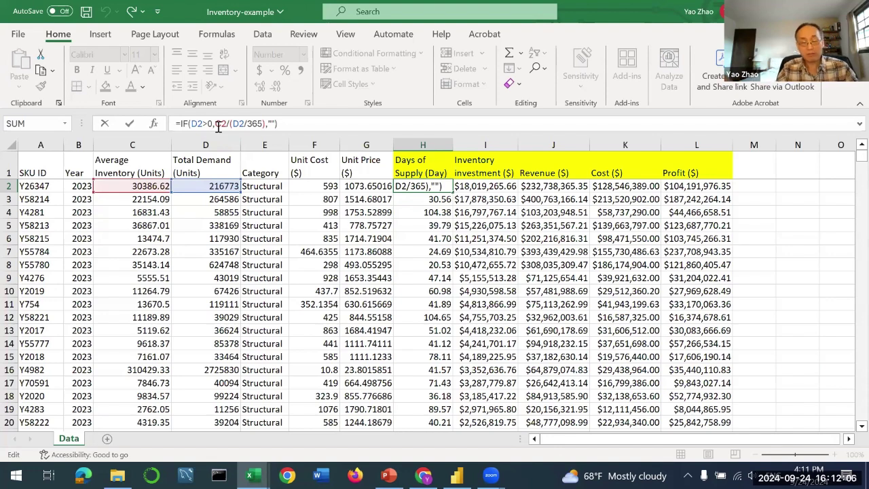
pyautogui.click(183, 123)
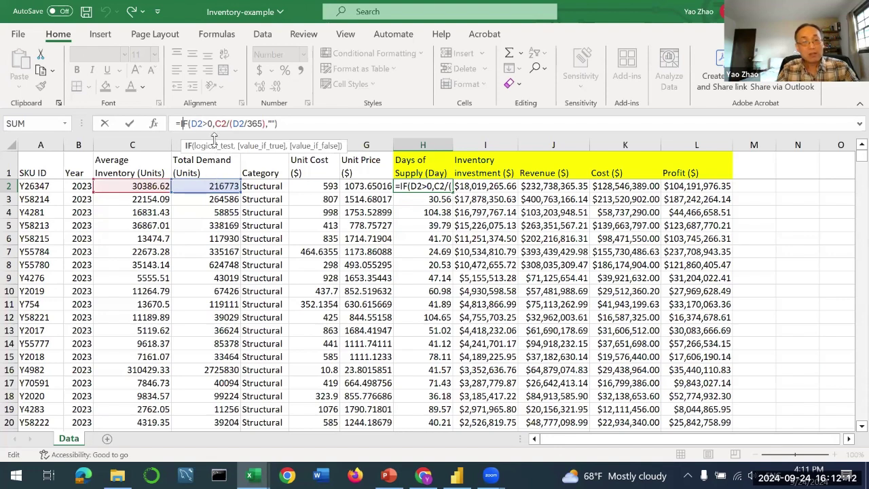
pyautogui.moveTo(214, 123); pyautogui.dragTo(265, 127)
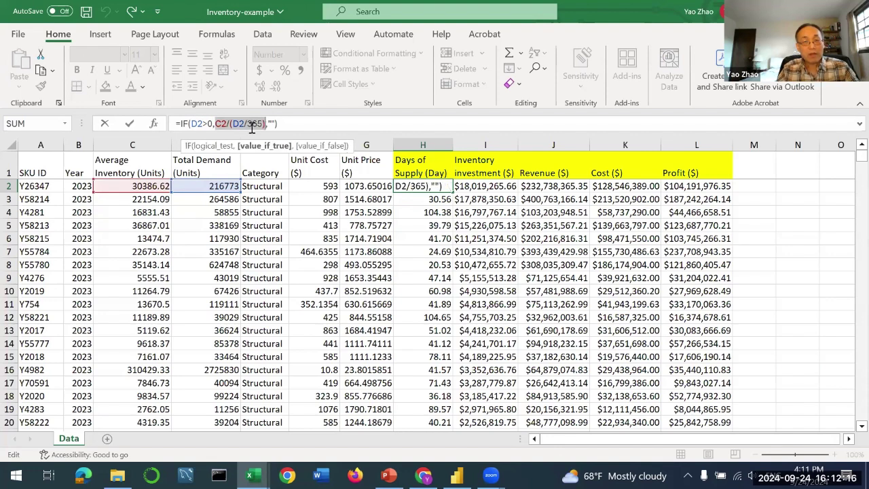
pyautogui.click(228, 123)
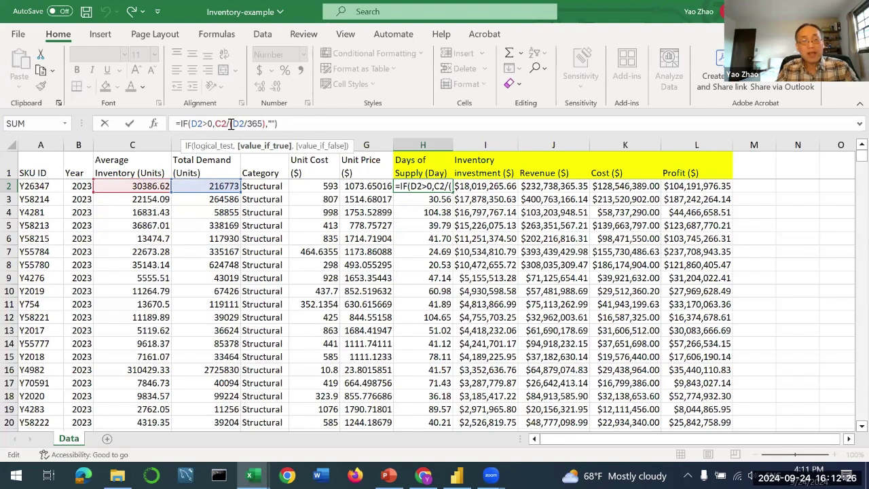
pyautogui.moveTo(230, 125); pyautogui.dragTo(267, 123)
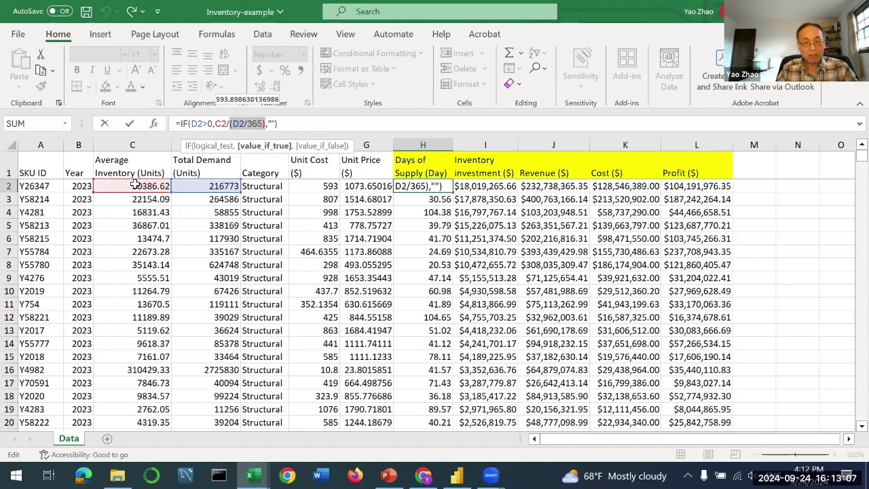
pyautogui.press('Return')
pyautogui.click(75, 166)
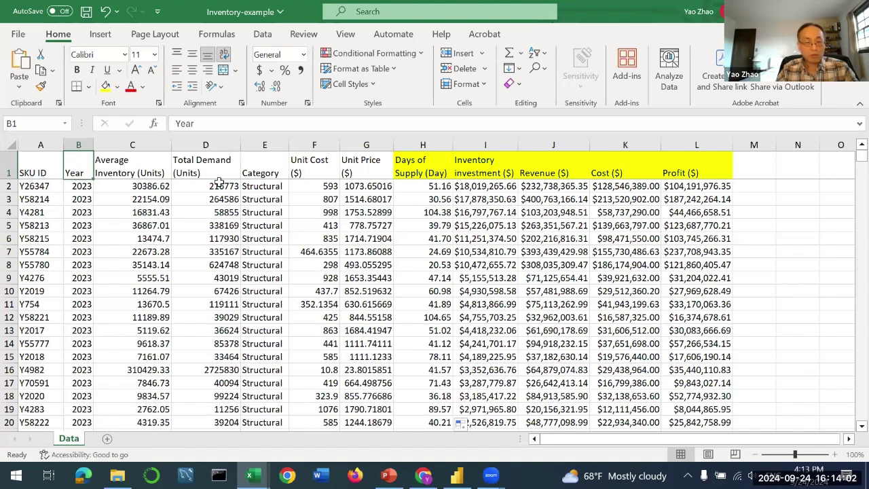
pyautogui.click(427, 186)
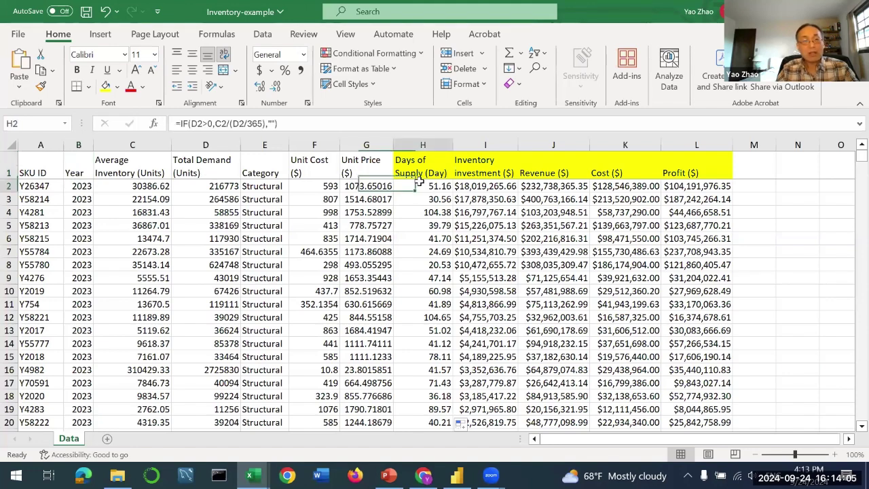
pyautogui.click(262, 119)
pyautogui.moveTo(262, 119); pyautogui.dragTo(250, 119)
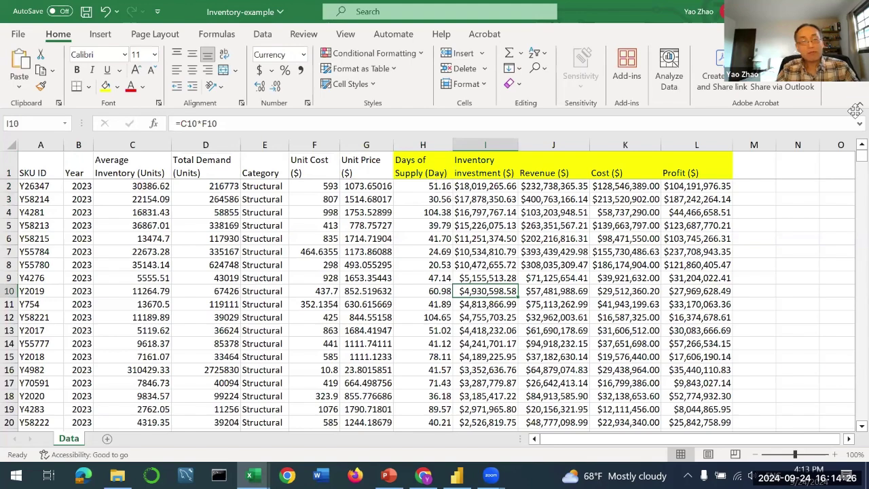
# Switch to the Inventory report in Power BI and examine the Sales page's title, Total Revenue by SKU ID chart and revenue, profit and cost gauges
pyautogui.moveTo(849, 158)
pyautogui.mouseDown()
pyautogui.moveTo(850, 184)
pyautogui.moveTo(851, 154)
pyautogui.mouseUp()
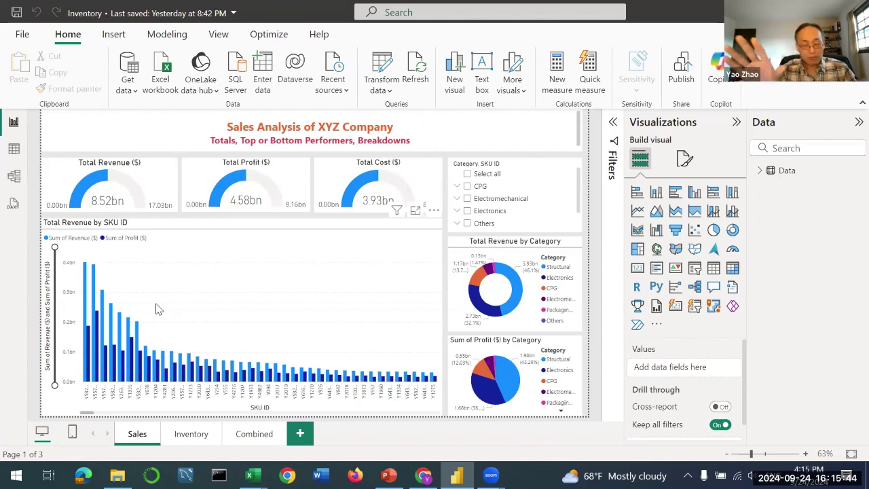
pyautogui.click(156, 308)
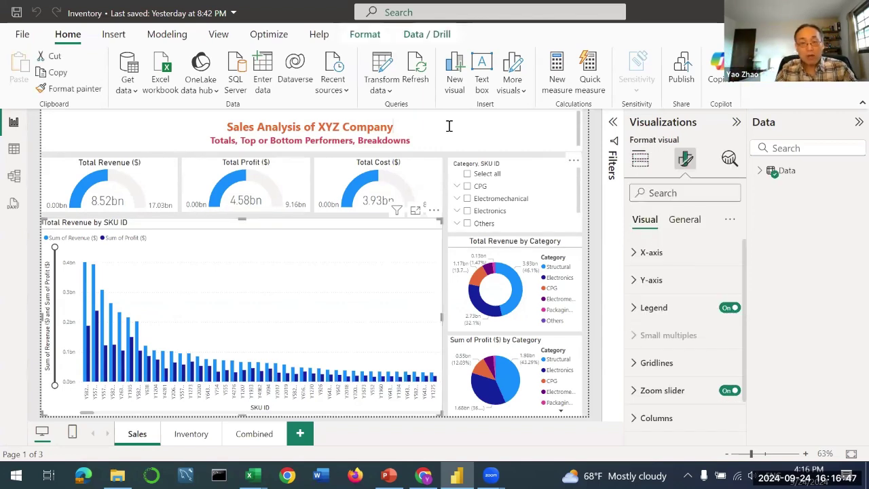
pyautogui.click(449, 127)
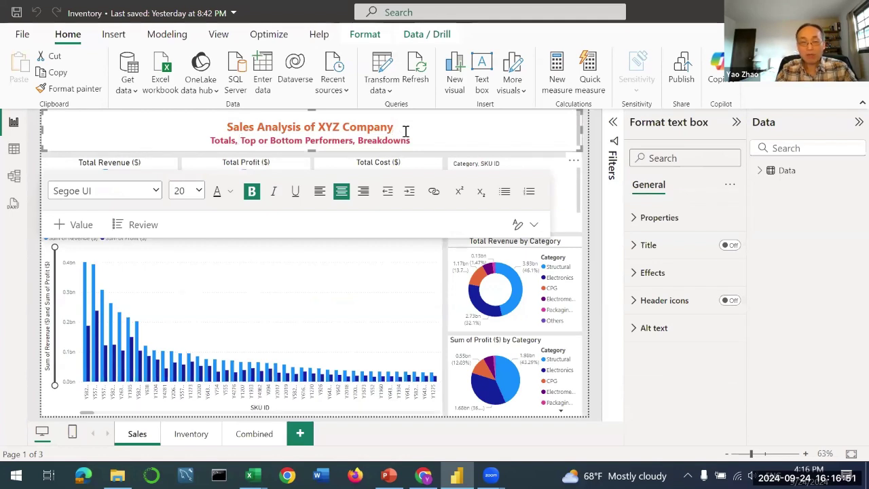
pyautogui.click(92, 228)
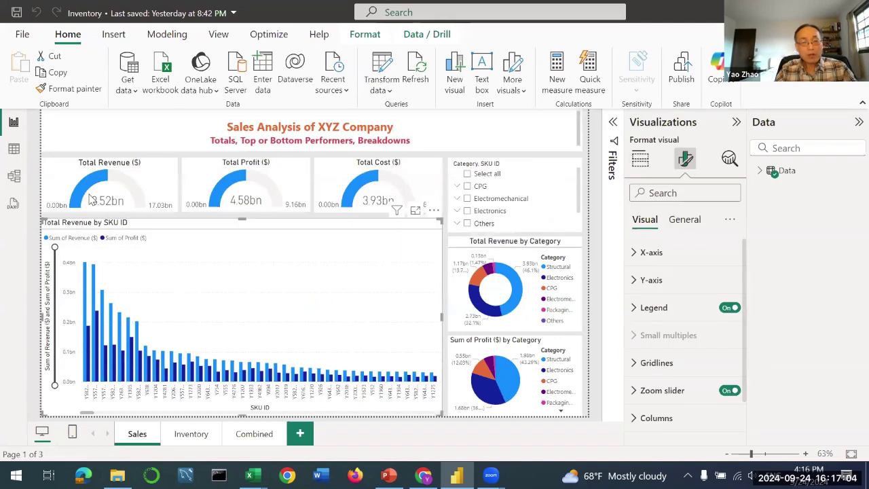
pyautogui.click(159, 182)
pyautogui.click(269, 183)
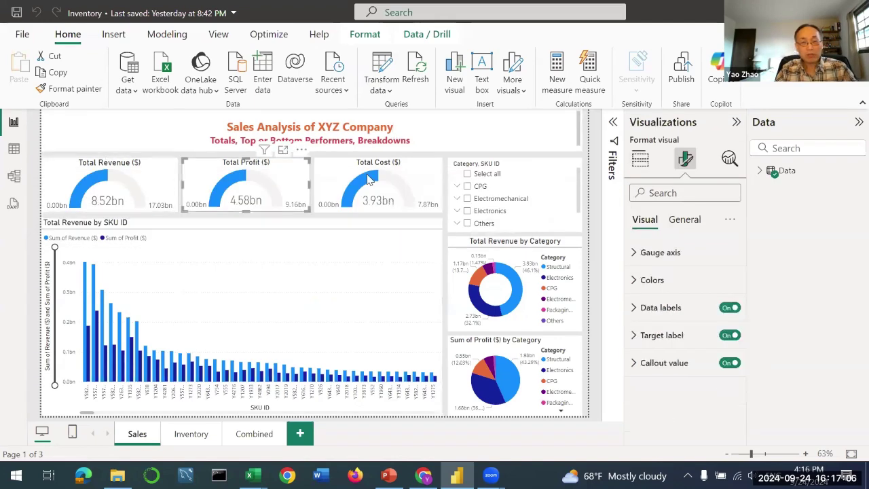
pyautogui.click(346, 180)
pyautogui.click(156, 180)
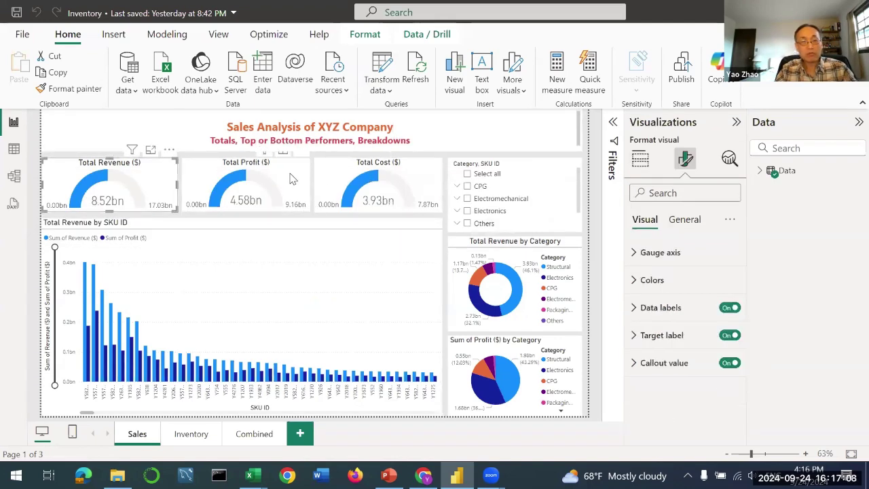
pyautogui.click(292, 178)
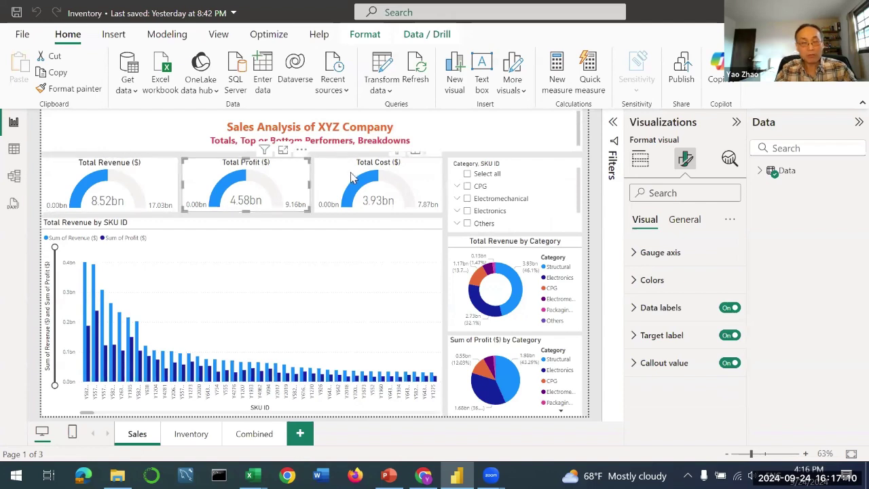
pyautogui.click(352, 178)
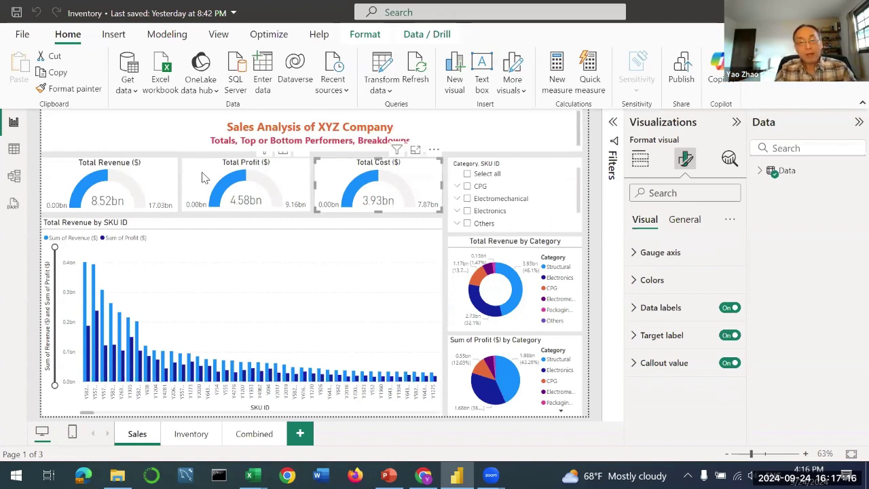
# Examine the Total Revenue by SKU ID chart, the revenue and profit breakdowns by category, and the Category, SKU ID slicer's options
pyautogui.click(225, 244)
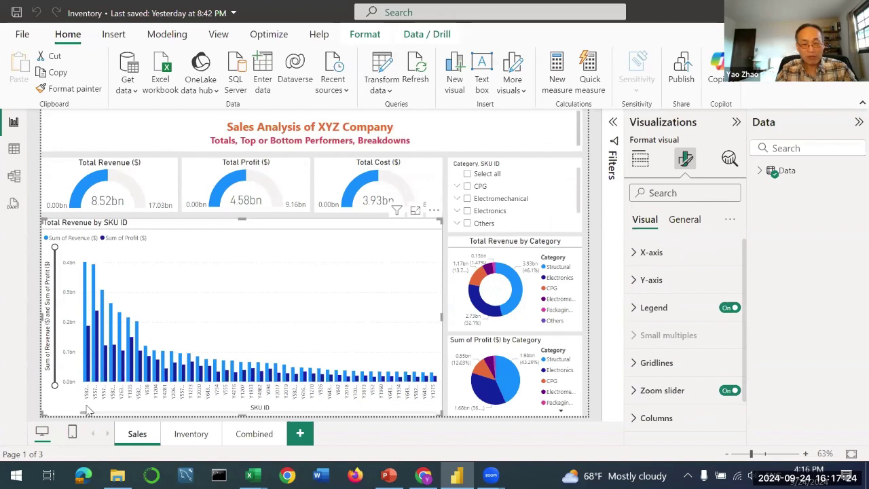
pyautogui.moveTo(97, 416); pyautogui.dragTo(59, 413)
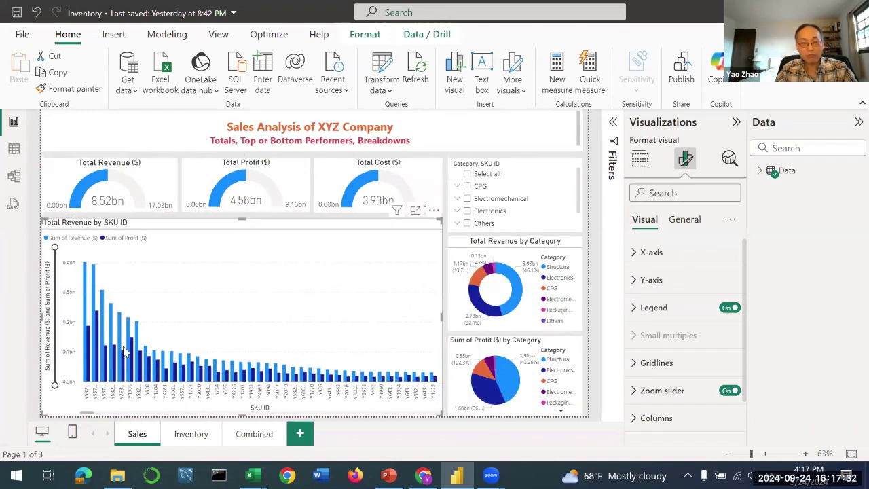
pyautogui.moveTo(181, 365)
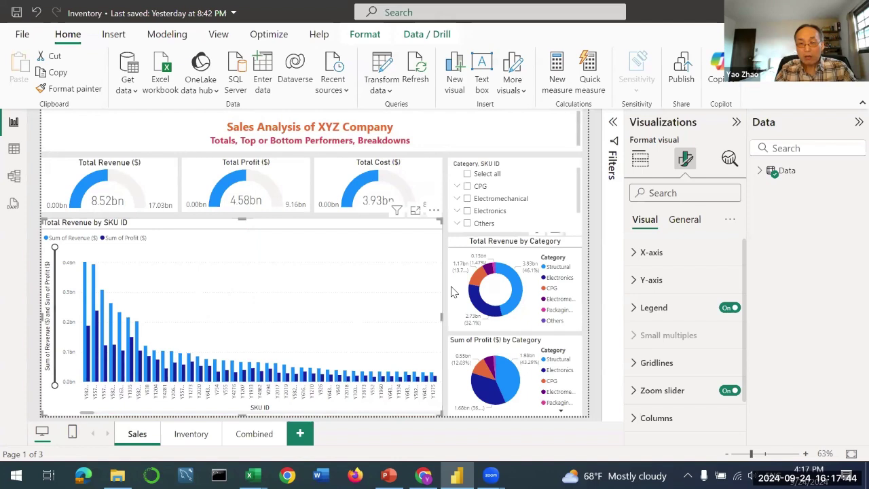
pyautogui.click(523, 258)
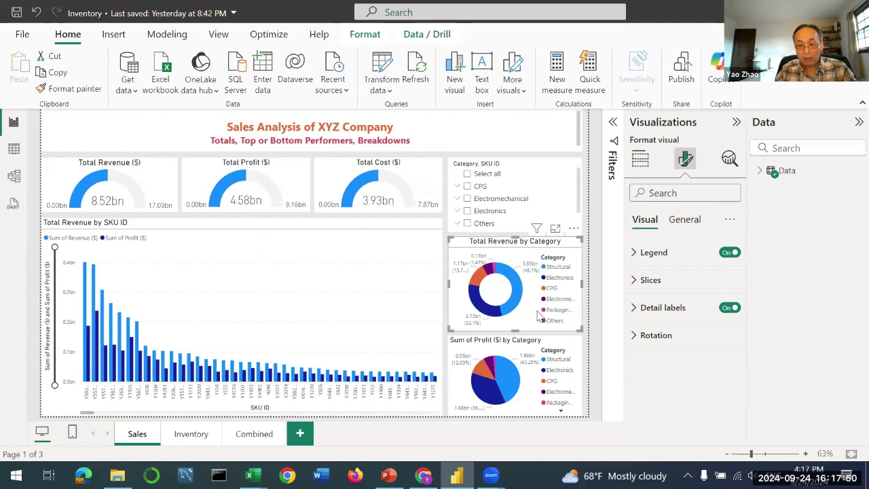
pyautogui.click(522, 349)
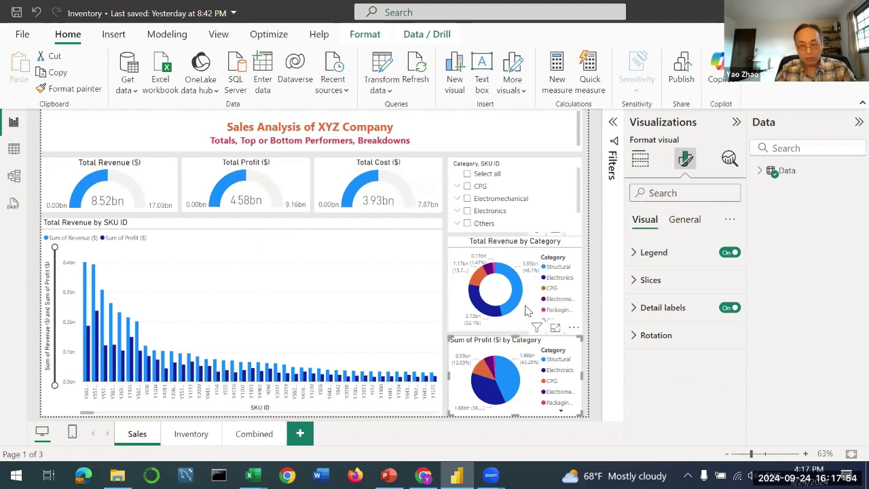
pyautogui.click(527, 169)
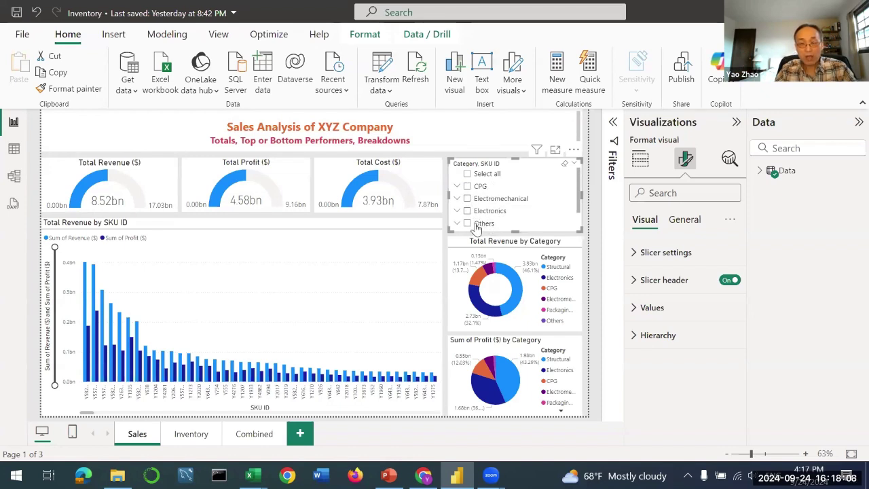
pyautogui.moveTo(581, 197); pyautogui.dragTo(581, 204)
pyautogui.scroll(2, 476, 193)
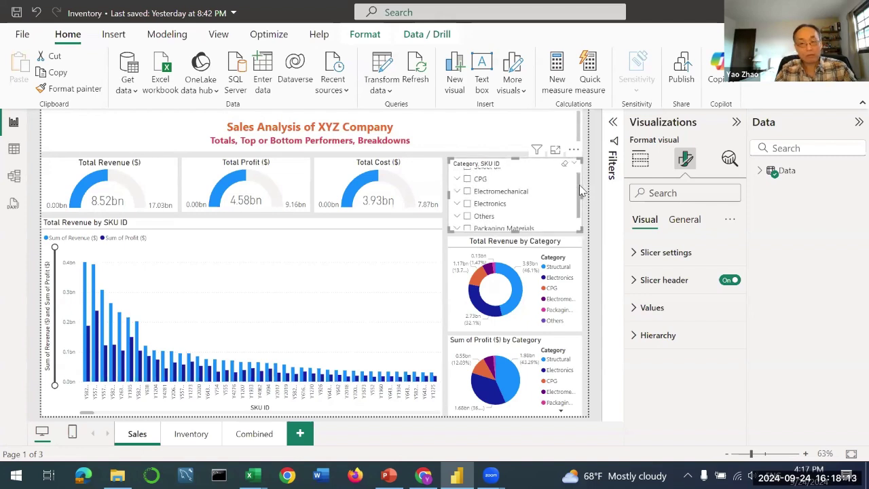
# Filter the Sales page to the CPG category, view its SKU list in the slicer, and clear the selection
pyautogui.click(467, 187)
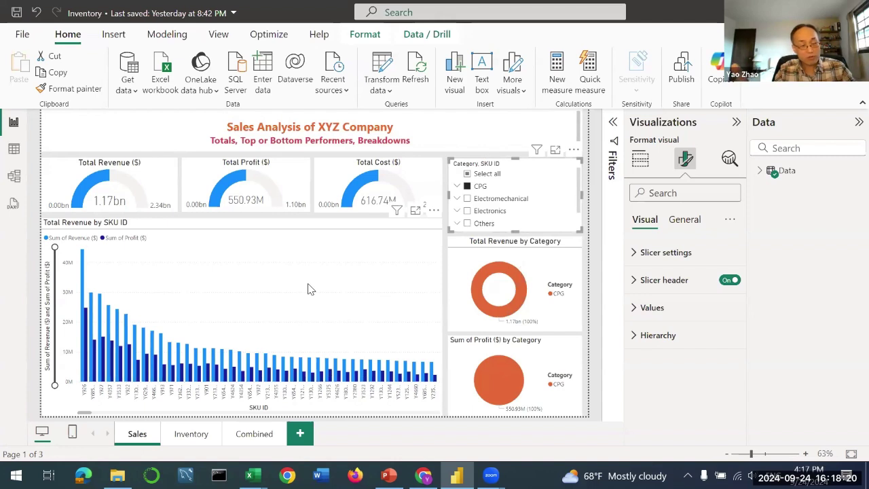
pyautogui.click(457, 188)
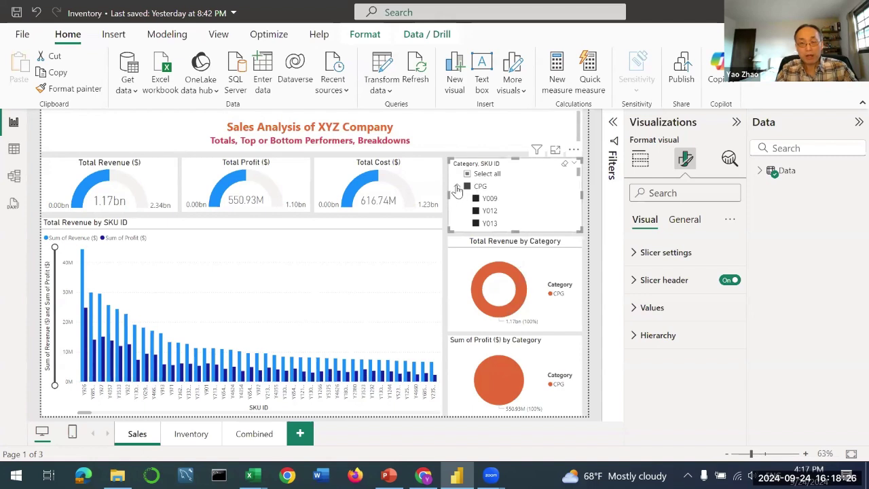
pyautogui.click(458, 188)
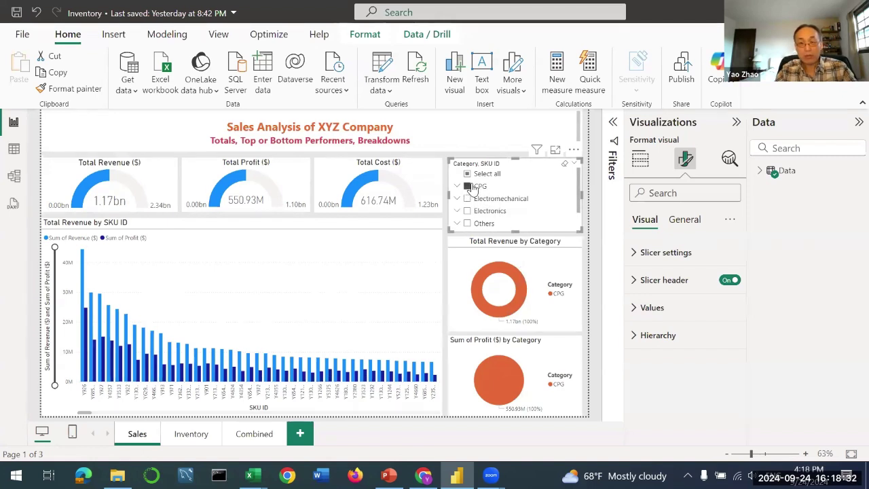
pyautogui.click(479, 175)
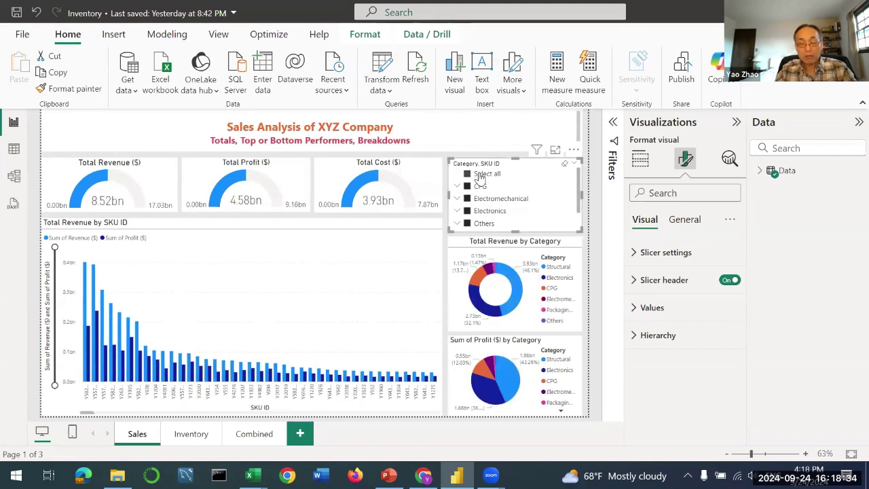
pyautogui.click(480, 175)
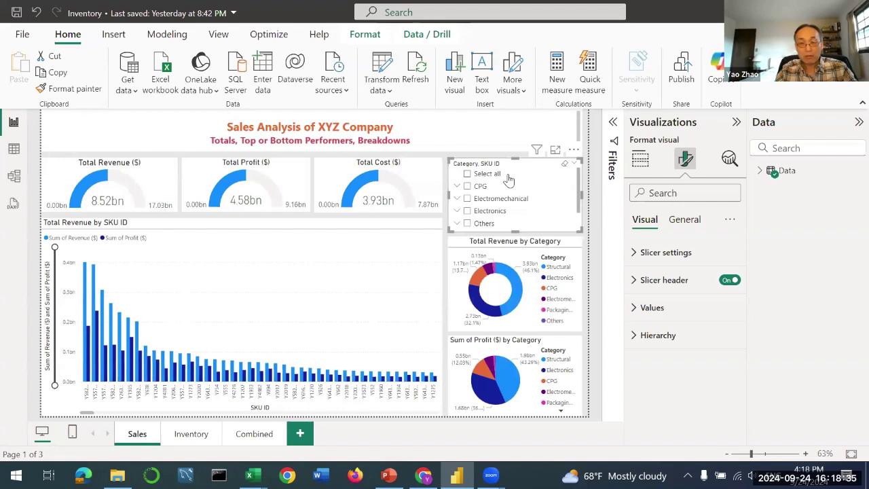
# Expand CPG in the slicer, view the sales of SKUs Y012 and Y013 individually, and clear the SKU filter
pyautogui.click(458, 187)
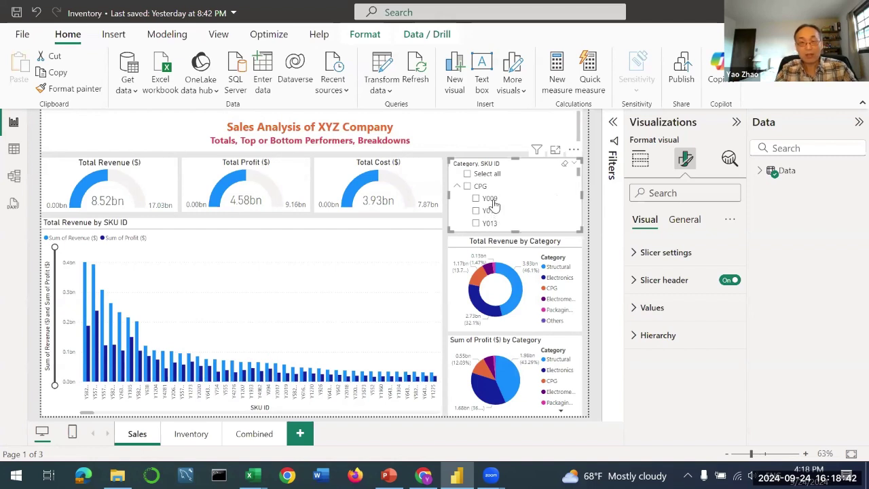
pyautogui.click(490, 198)
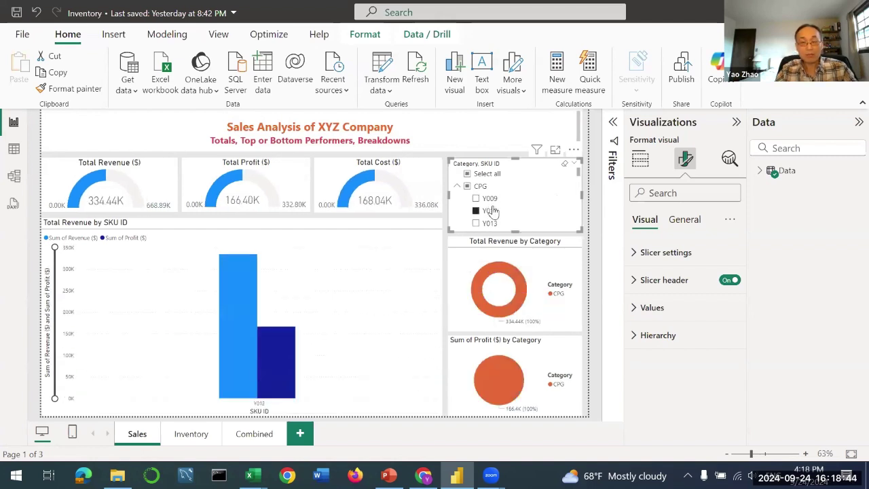
pyautogui.click(490, 224)
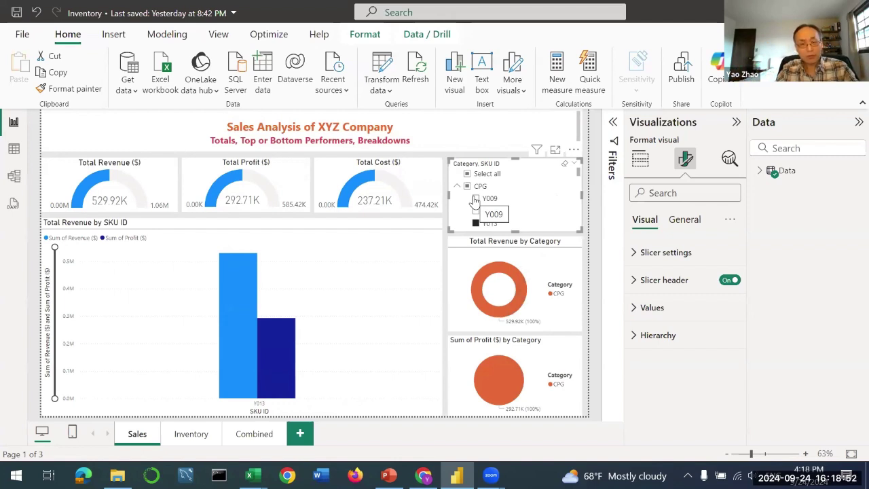
pyautogui.click(476, 223)
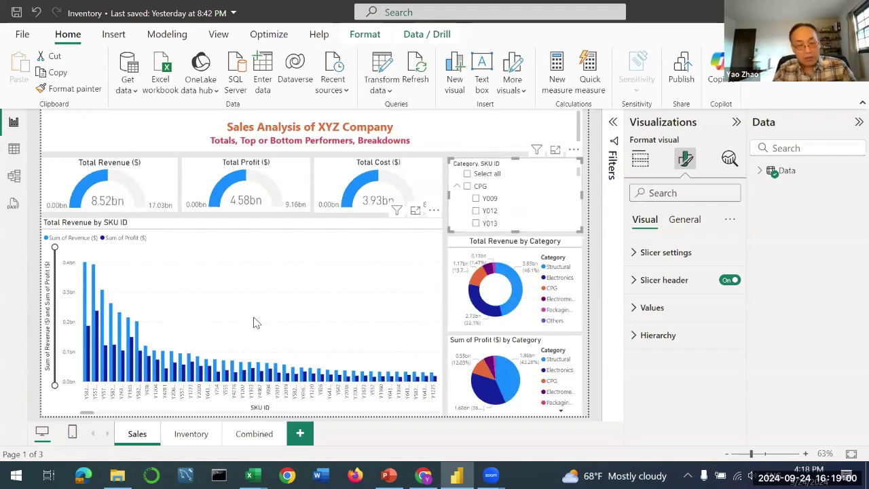
# Add a new report page and place it directly after the Sales page
pyautogui.click(301, 435)
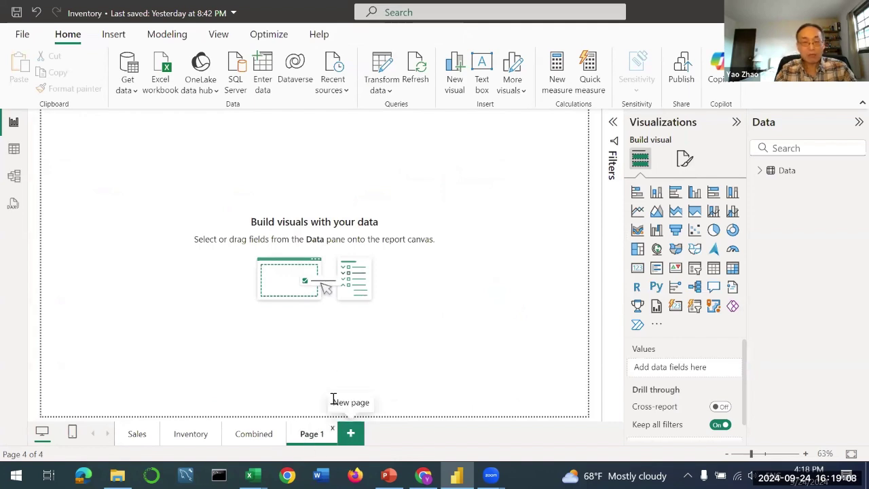
pyautogui.moveTo(306, 433); pyautogui.dragTo(199, 419)
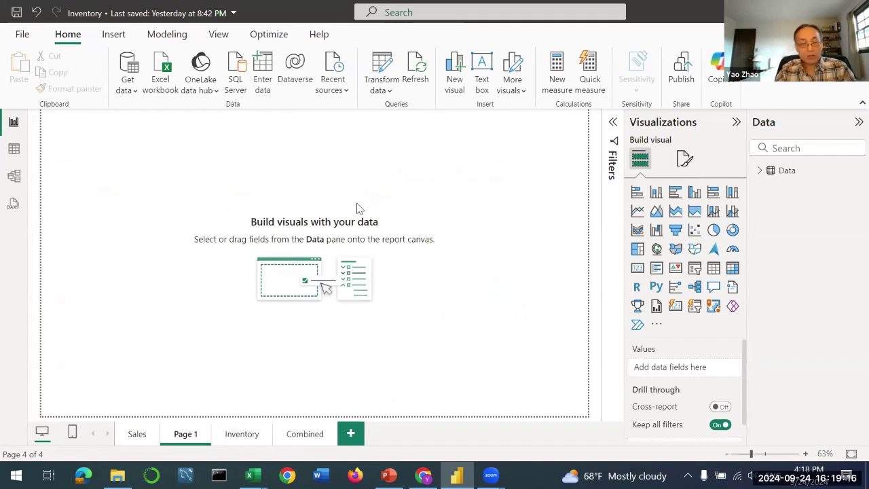
# Set the new page's wallpaper color to the lightest gray, the first shade below white in the theme colors
pyautogui.click(685, 158)
pyautogui.click(671, 306)
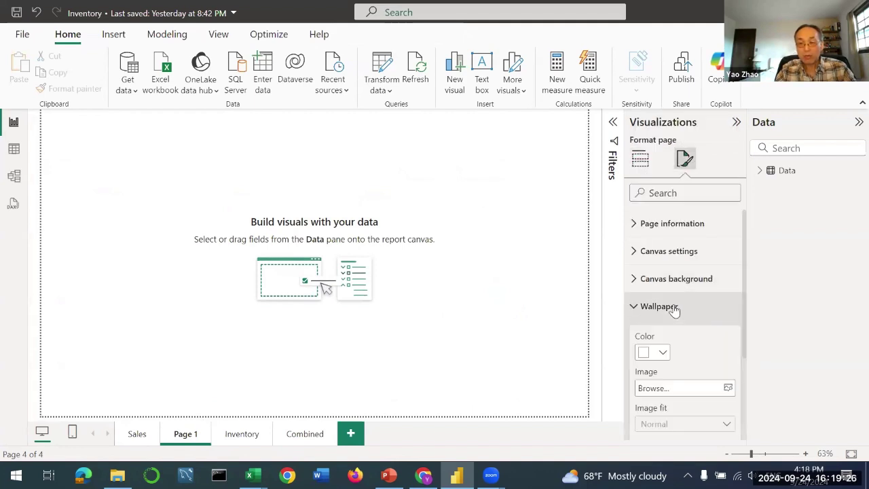
pyautogui.click(663, 351)
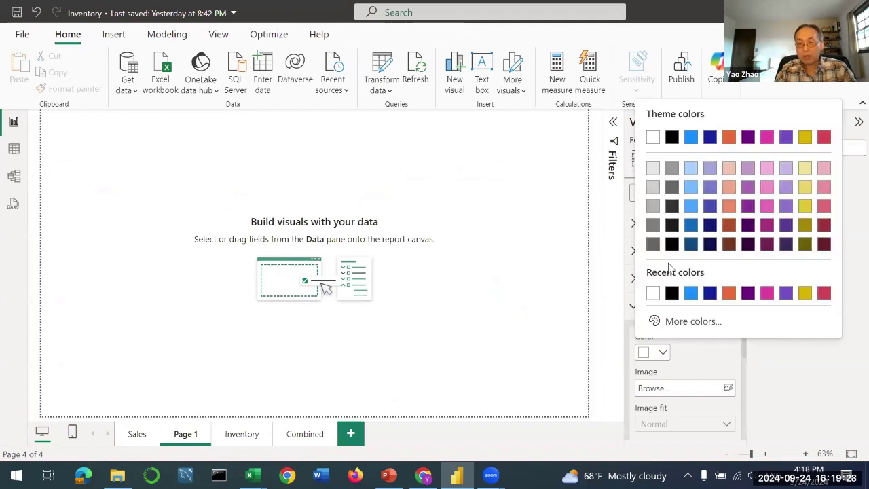
pyautogui.click(653, 167)
pyautogui.click(497, 204)
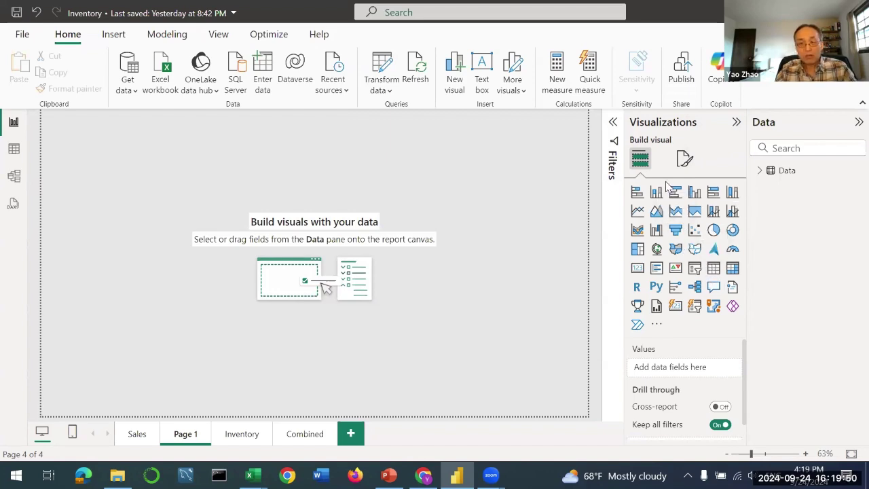
# Review the Data table's field list and its rows and columns in table view, and return to the report page
pyautogui.click(761, 172)
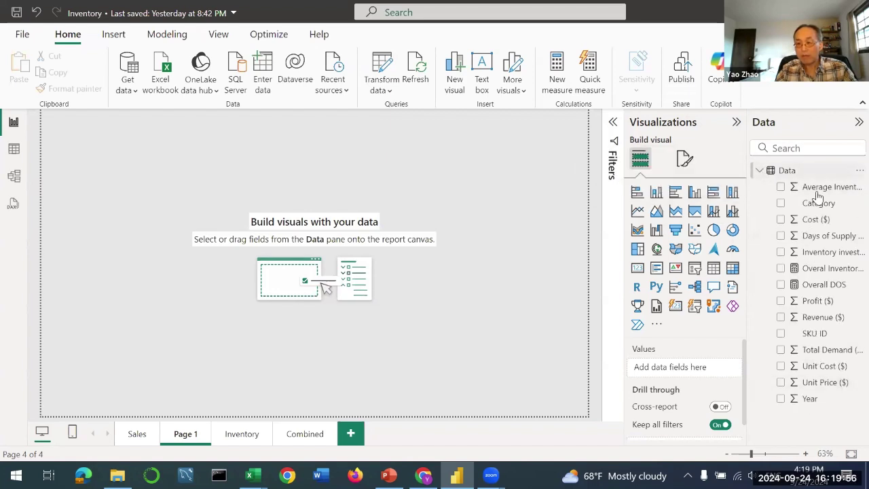
pyautogui.click(760, 170)
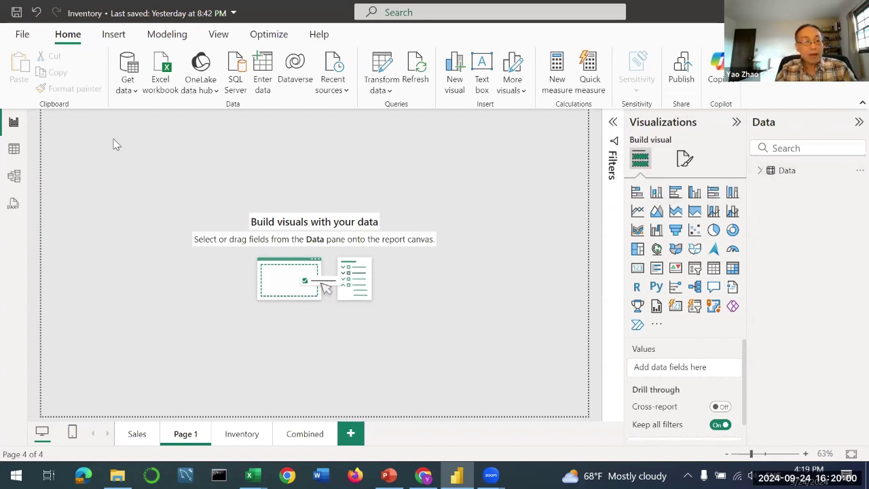
pyautogui.click(15, 151)
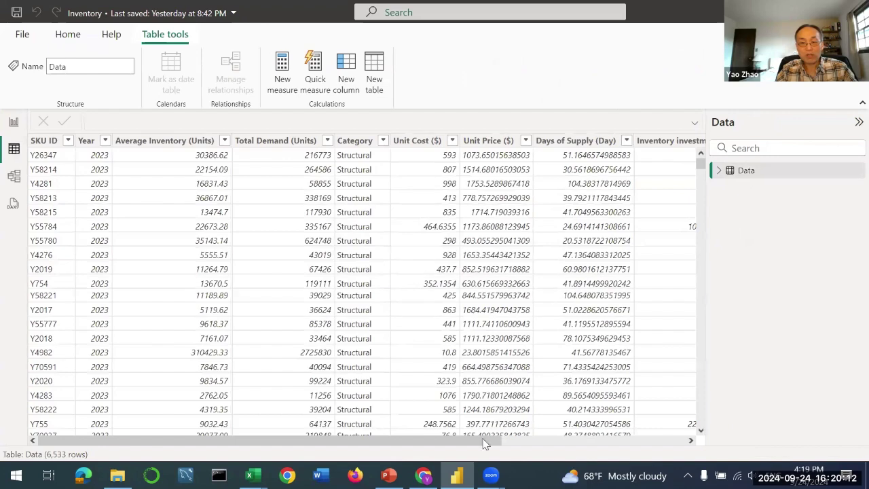
pyautogui.hscroll(1, 522, 443)
pyautogui.click(14, 122)
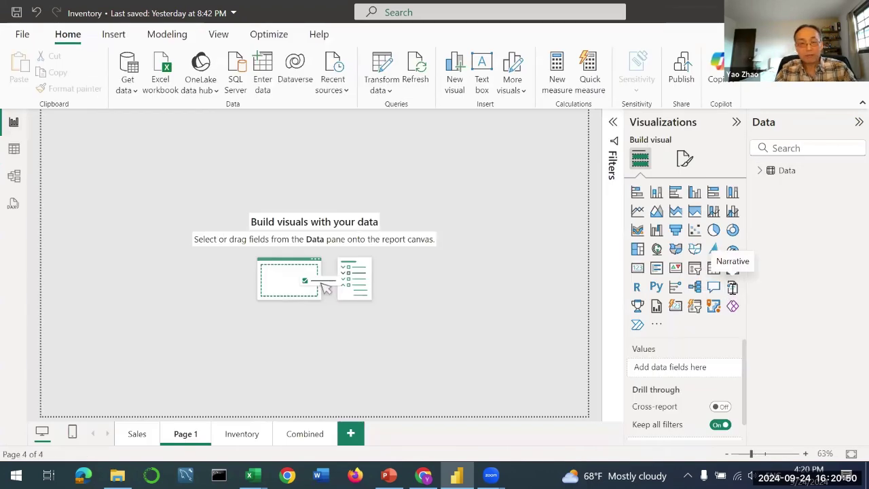
# Insert a custom Narrative visual as a banner across the full width at the top of the page, containing the text "Sales"
pyautogui.click(732, 288)
pyautogui.moveTo(310, 198); pyautogui.dragTo(586, 163)
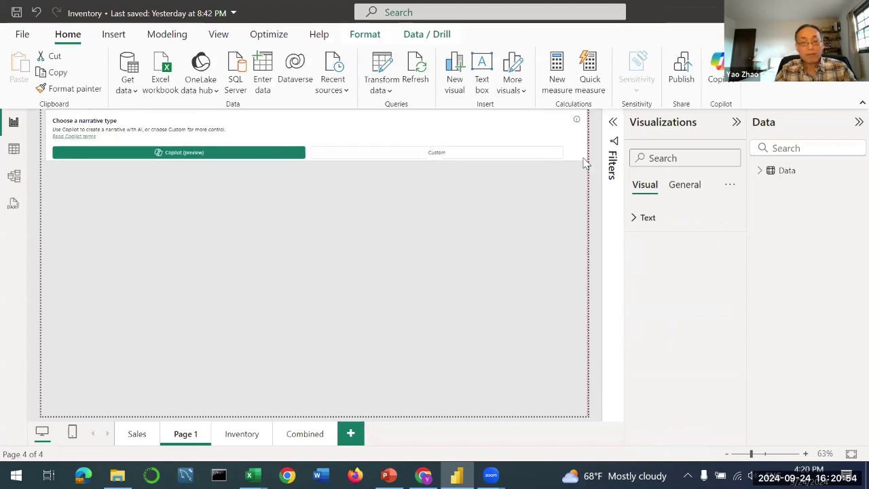
pyautogui.click(413, 157)
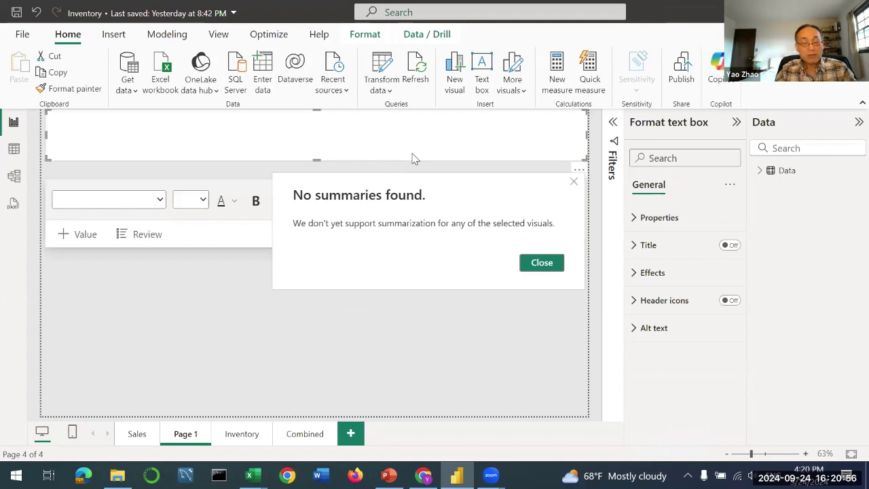
pyautogui.click(542, 263)
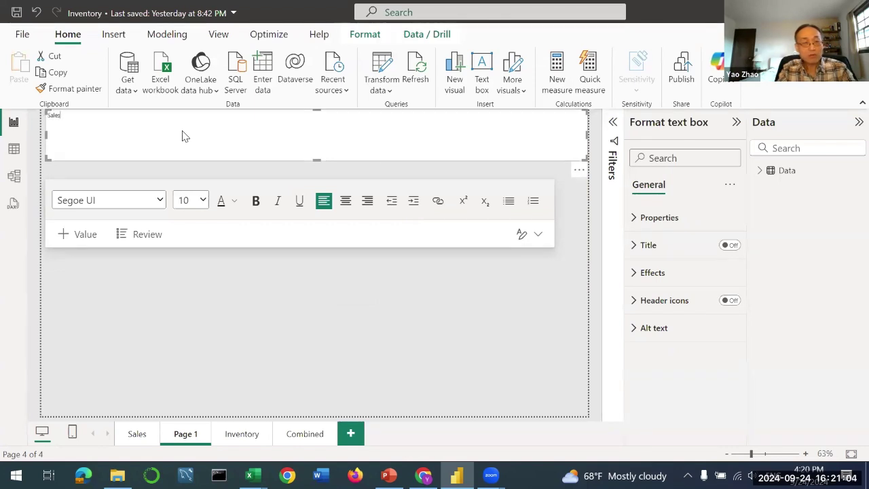
# Format the "Sales" text as size 20, centered, bold and in the red theme color
pyautogui.doubleClick(48, 117)
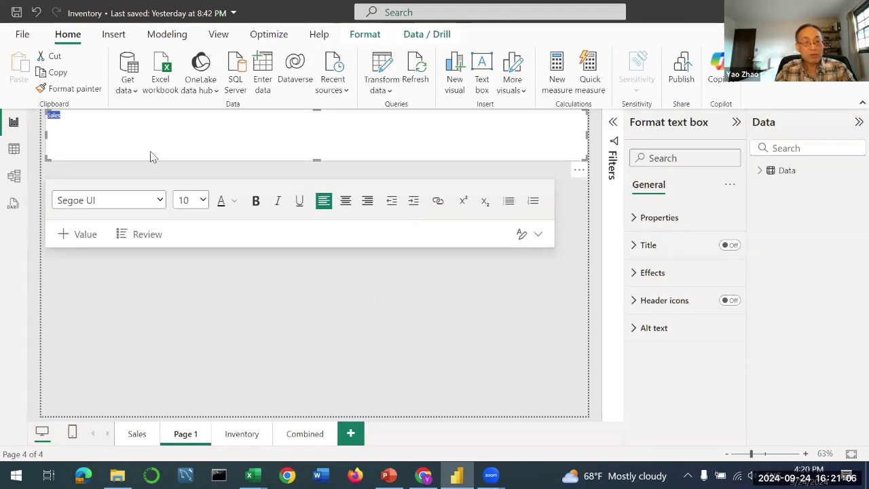
pyautogui.click(203, 201)
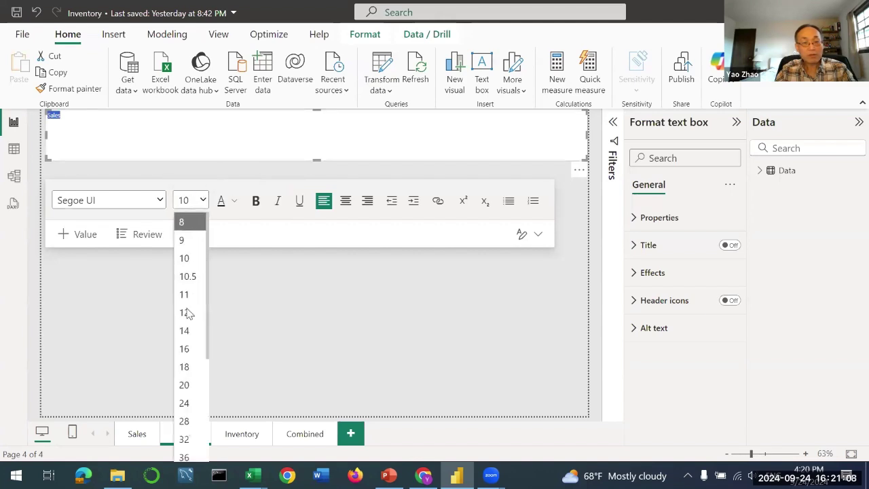
pyautogui.click(181, 382)
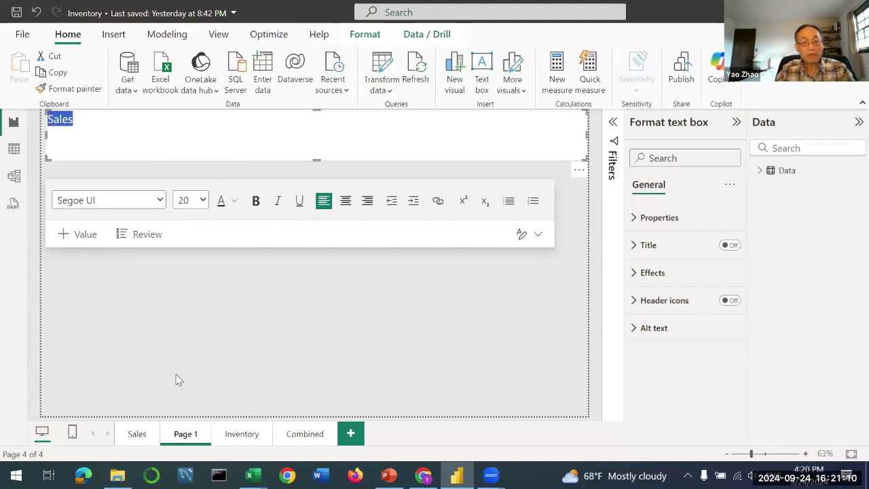
pyautogui.click(345, 200)
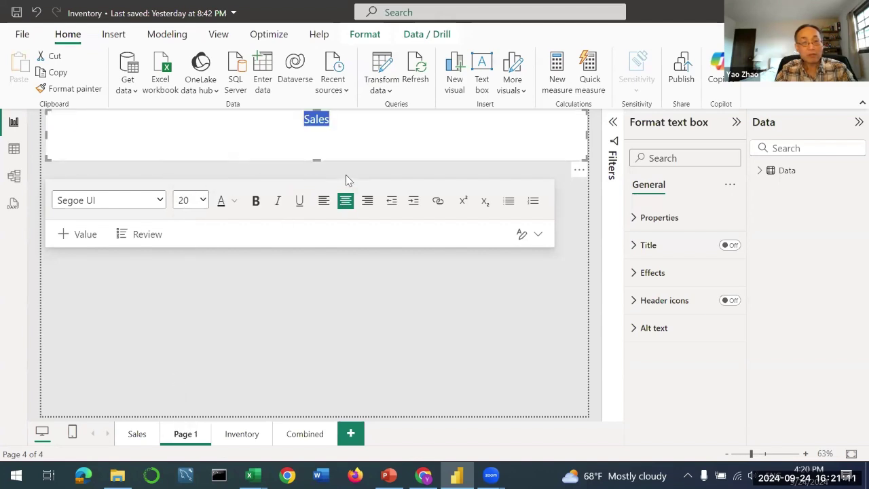
pyautogui.click(255, 204)
pyautogui.click(234, 203)
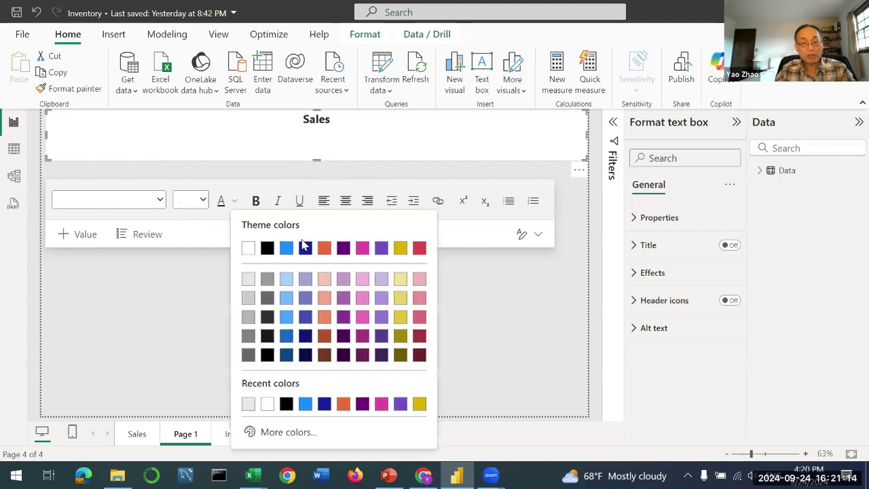
pyautogui.click(417, 248)
# Extend the banner title so its first line reads "Sales Dashboard for XYZ company"
pyautogui.click(351, 115)
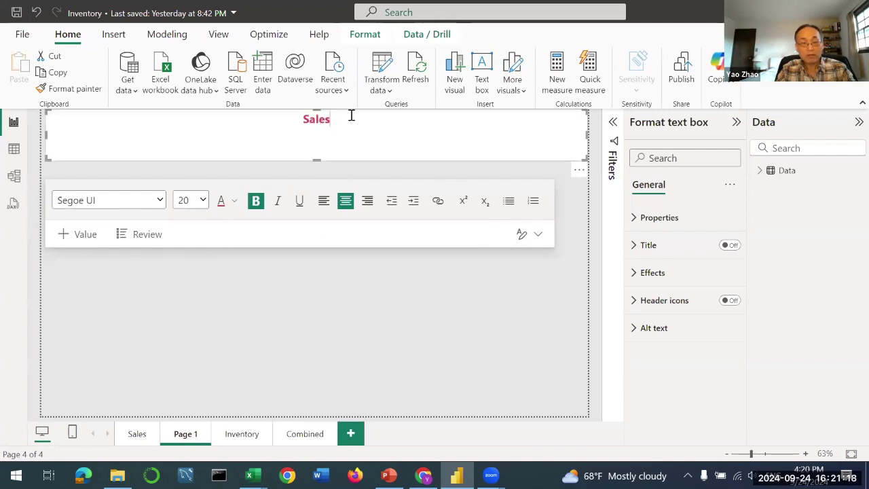
pyautogui.write('Dasho')
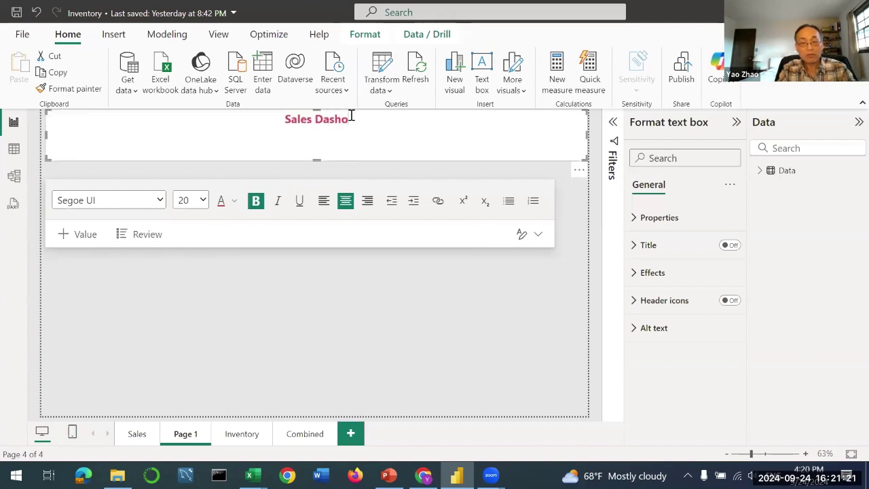
pyautogui.press('BackSpace')
pyautogui.write('bo')
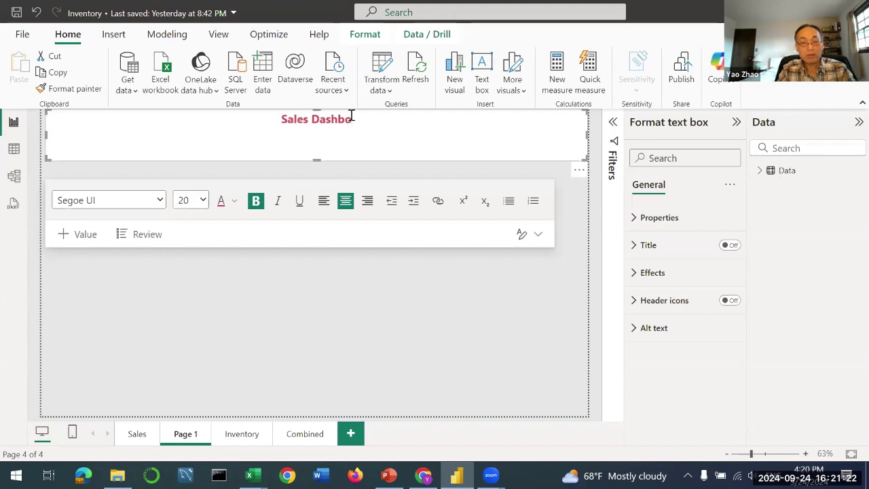
pyautogui.write('ard for ')
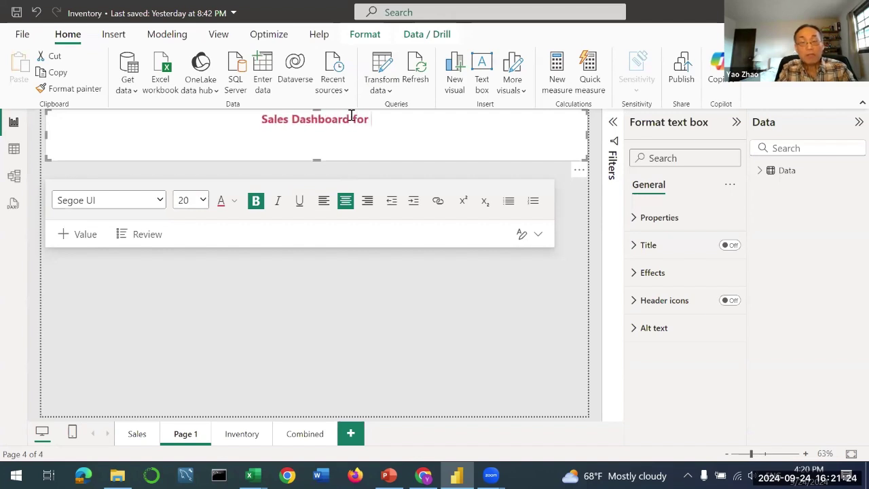
pyautogui.write('Z')
pyautogui.press('BackSpace')
pyautogui.write('XYZ cop')
pyautogui.press('BackSpace')
pyautogui.write('mpay')
pyautogui.press('BackSpace')
pyautogui.write('ny ')
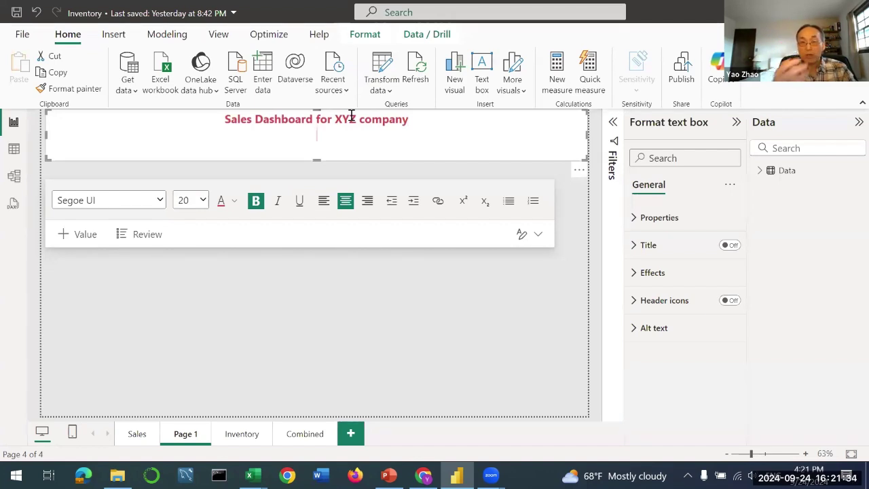
# Add a second banner line reading "Totals, breakdowns, ..." and reduce the banner's height to fit the two lines
pyautogui.write('Total')
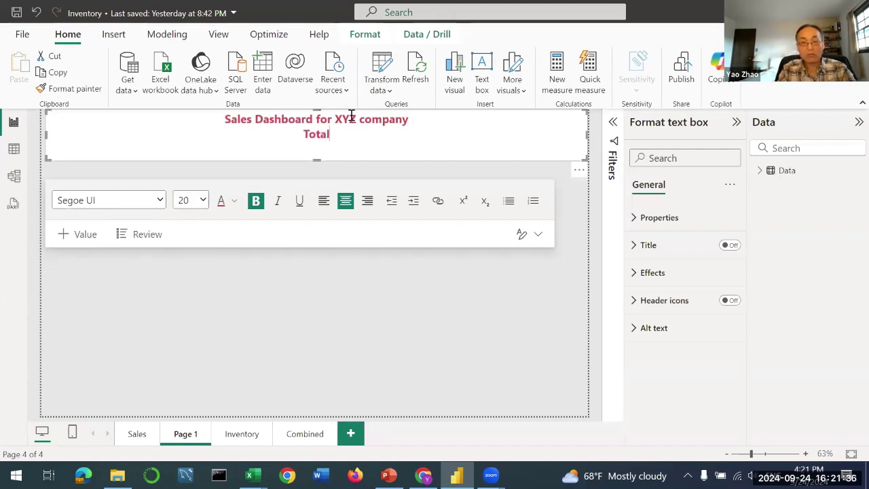
pyautogui.write('s, breakd')
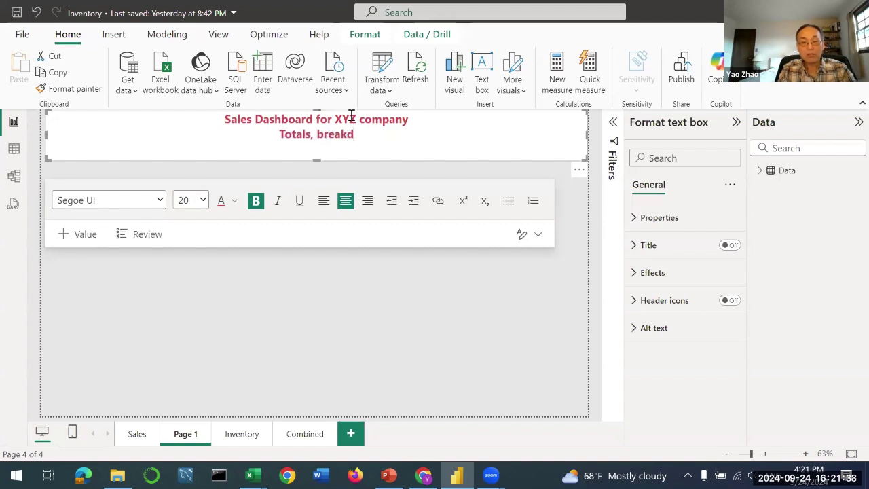
pyautogui.write('owns, ...')
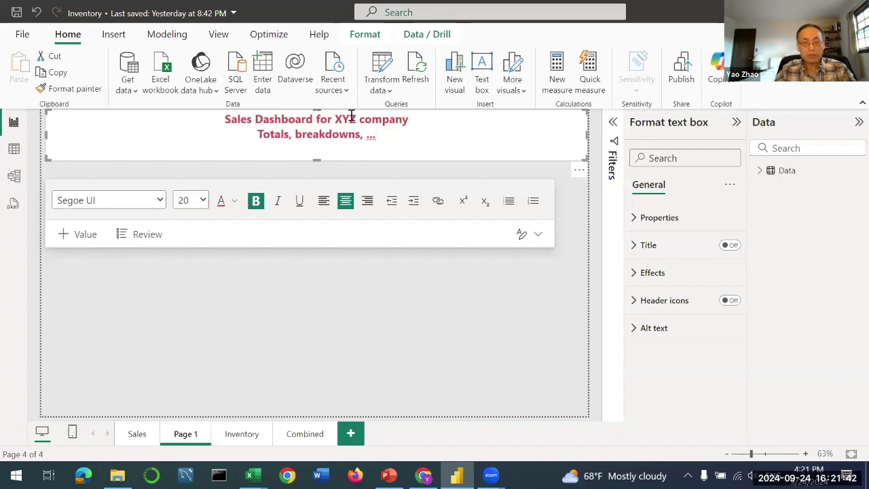
pyautogui.click(343, 172)
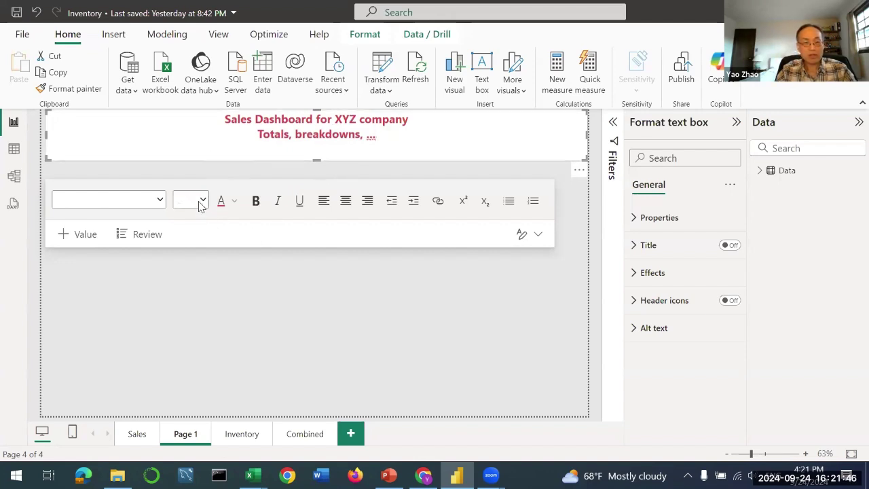
pyautogui.click(345, 137)
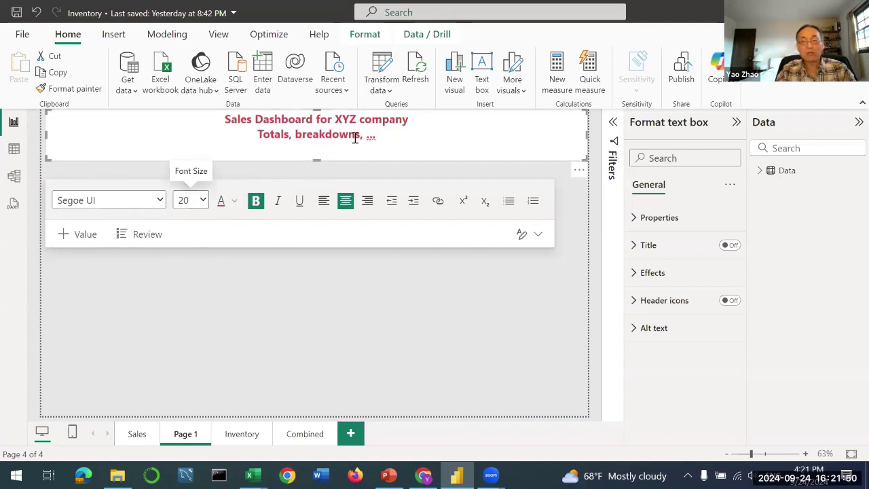
pyautogui.moveTo(314, 149); pyautogui.dragTo(313, 146)
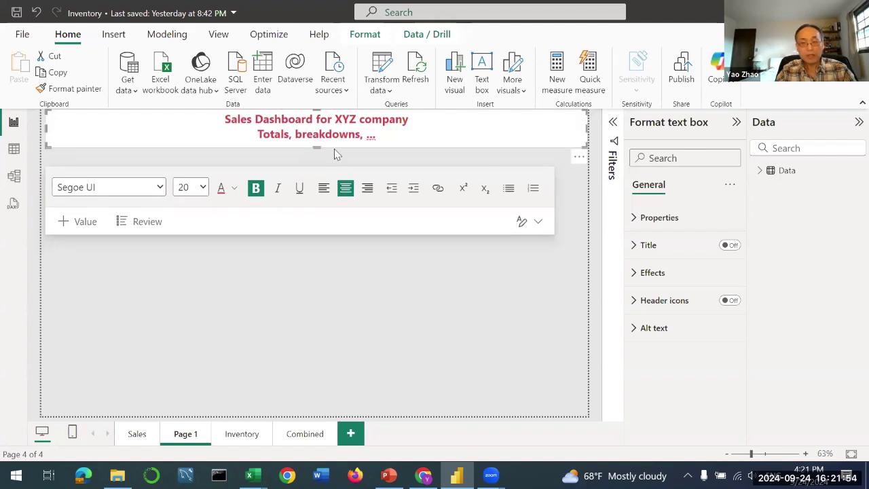
pyautogui.click(571, 192)
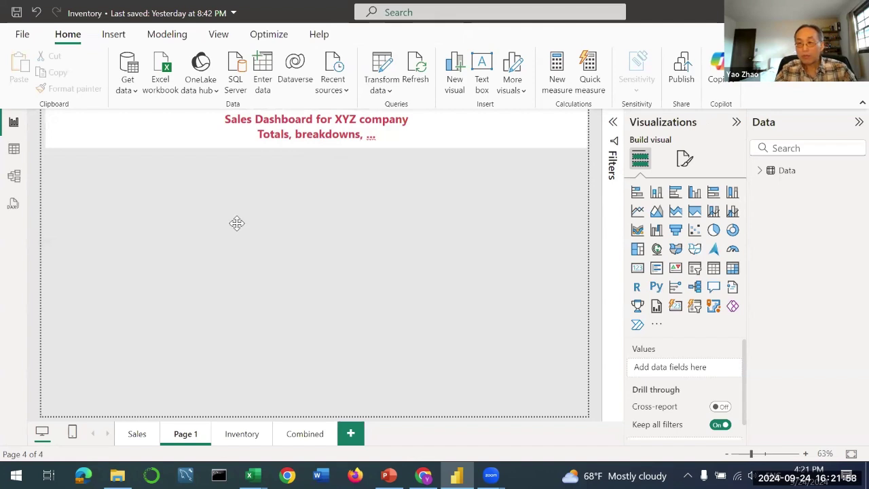
# Create a visual from the Revenue ($) field just below the banner and shrink it to a small tile at the page's left edge
pyautogui.click(762, 170)
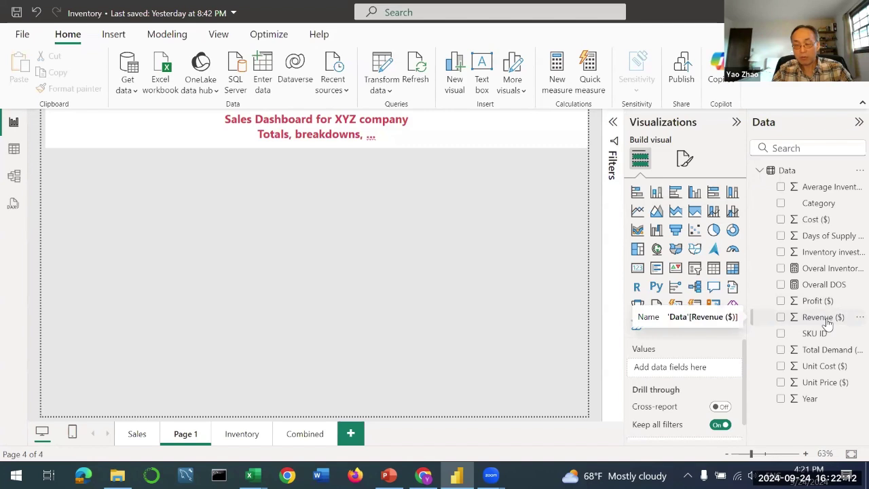
pyautogui.moveTo(827, 324); pyautogui.dragTo(124, 184)
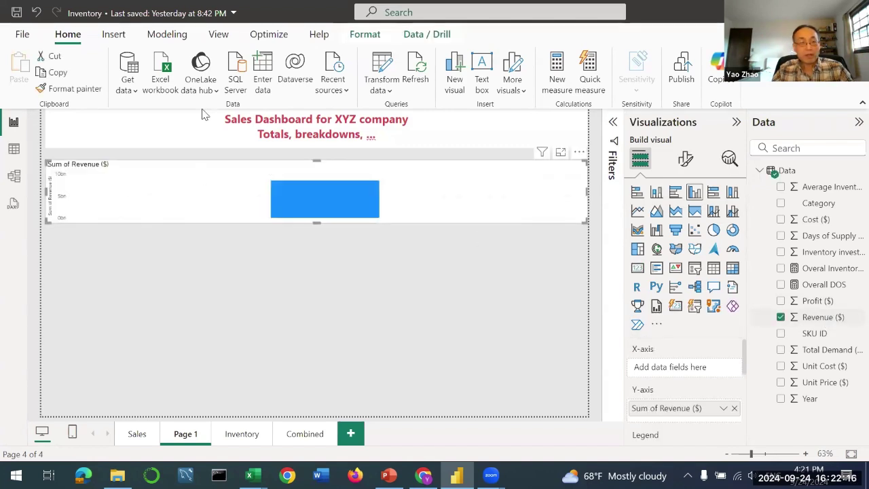
pyautogui.moveTo(278, 166); pyautogui.dragTo(286, 172)
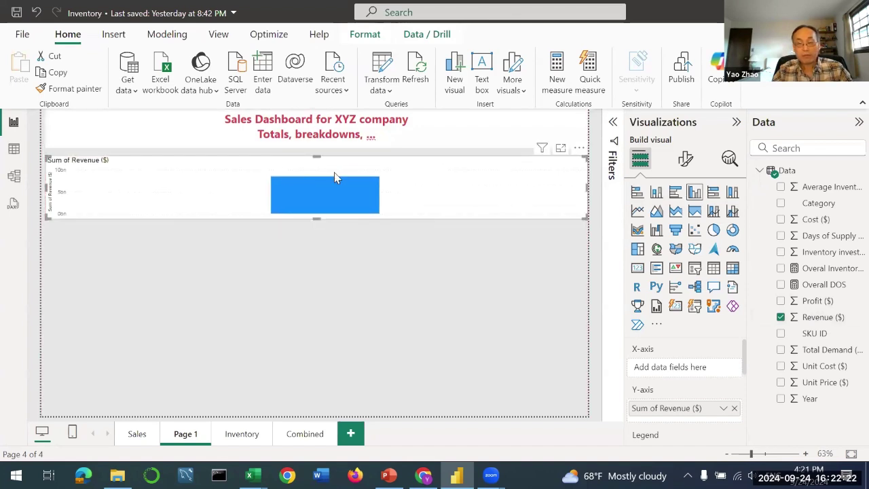
pyautogui.moveTo(583, 224); pyautogui.dragTo(162, 205)
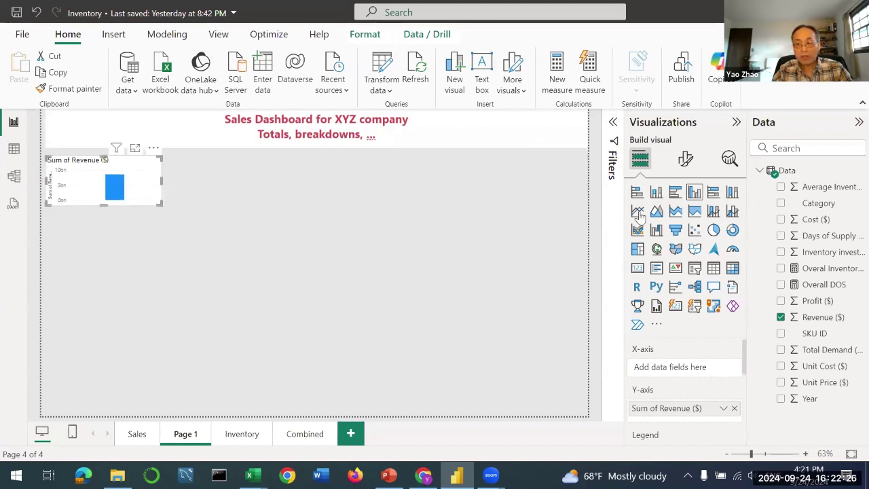
# Try the Revenue ($) tile as a card and settle on a gauge
pyautogui.click(637, 269)
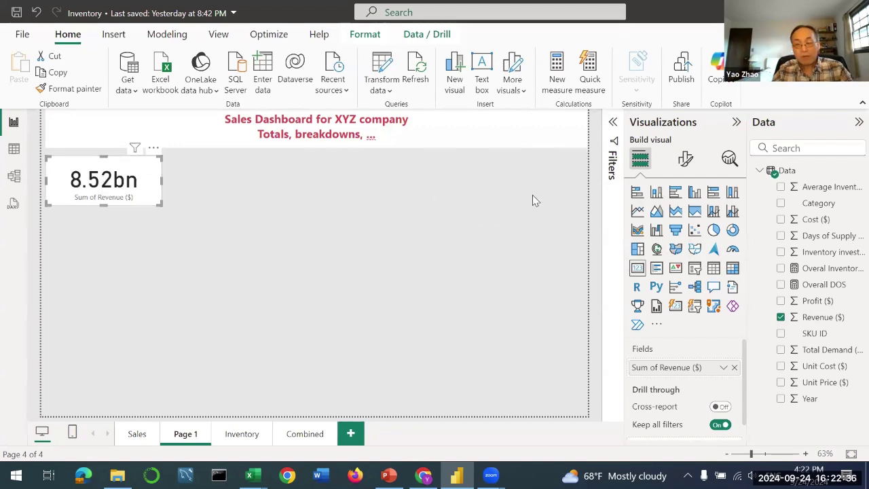
pyautogui.click(732, 251)
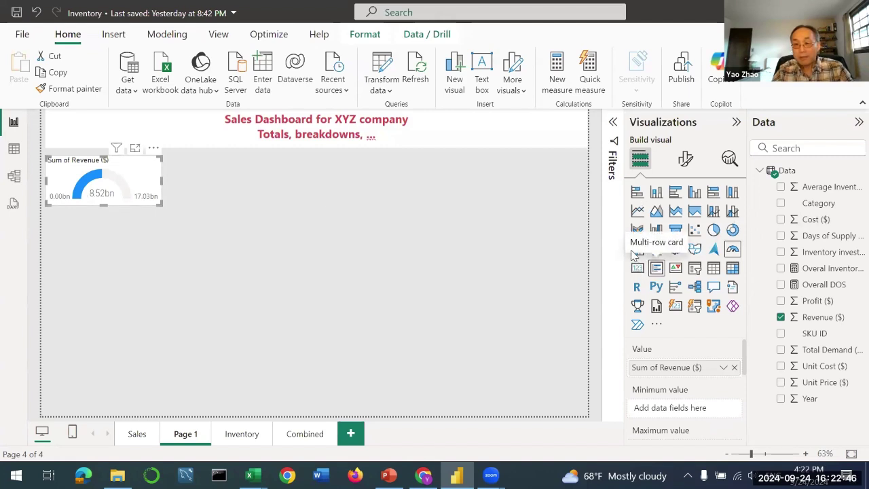
pyautogui.click(714, 267)
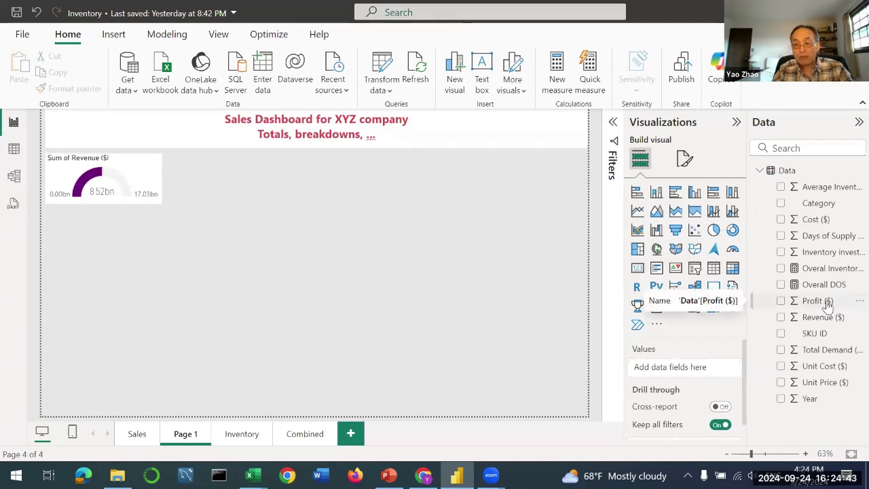
# Insert a second gauge showing Profit ($), matching the revenue gauge in size and placed directly beside it
pyautogui.click(826, 306)
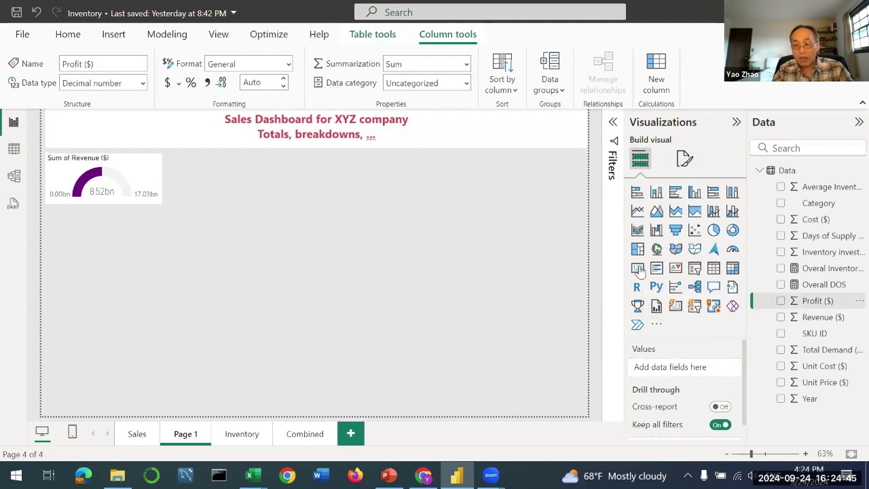
pyautogui.click(734, 250)
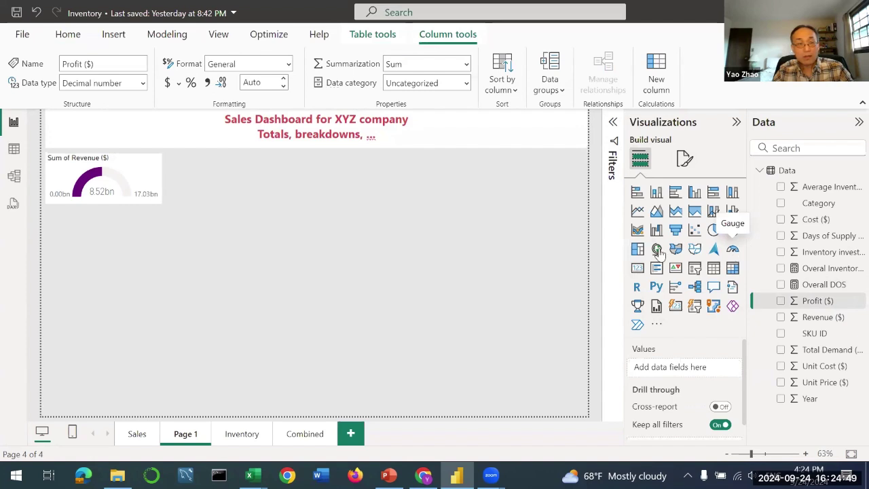
pyautogui.moveTo(138, 259); pyautogui.dragTo(270, 207)
pyautogui.moveTo(819, 302); pyautogui.dragTo(242, 178)
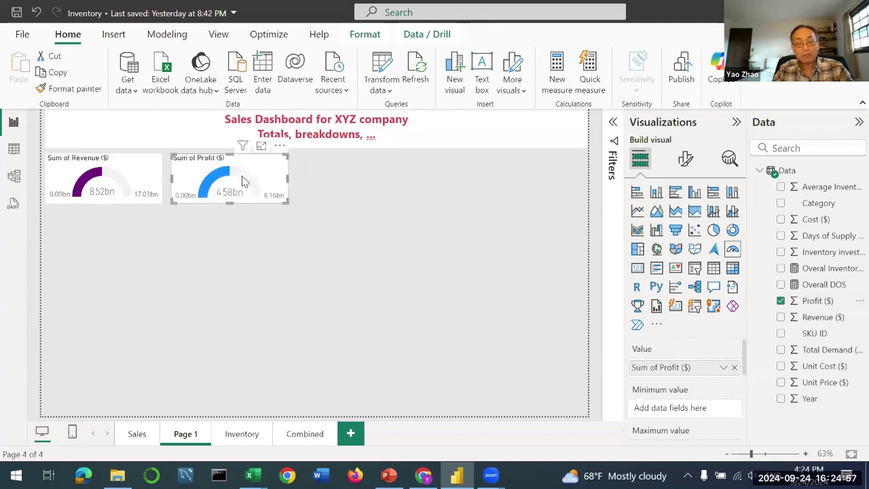
pyautogui.moveTo(242, 180)
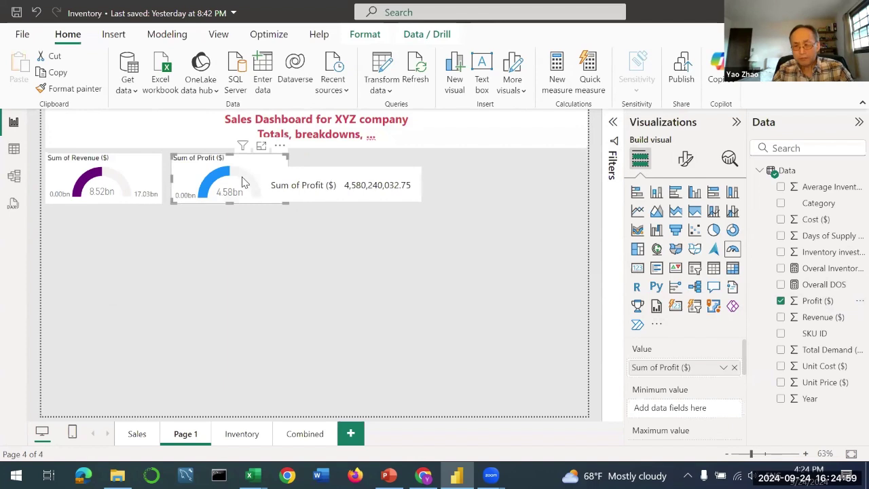
pyautogui.click(253, 278)
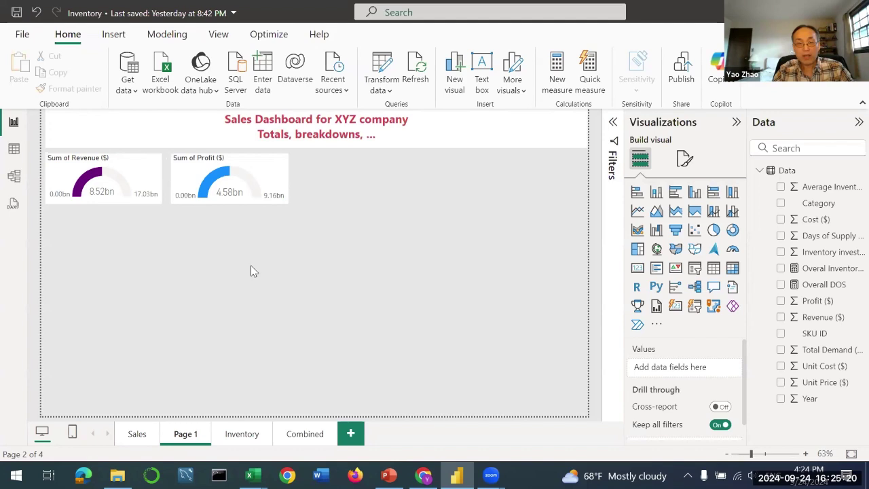
# Insert a large clustered column chart below the gauges with Revenue ($) on the Y-axis and SKU ID on the X-axis
pyautogui.click(695, 193)
pyautogui.moveTo(124, 283); pyautogui.dragTo(462, 410)
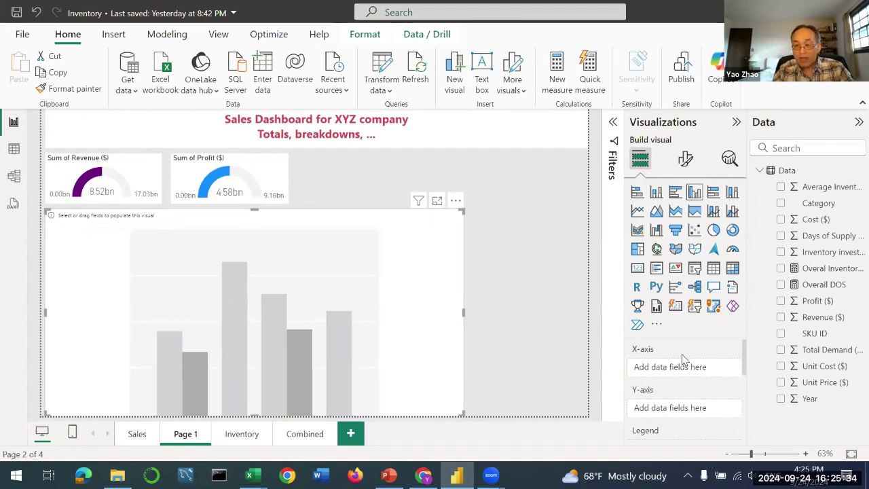
pyautogui.scroll(-2, 745, 366)
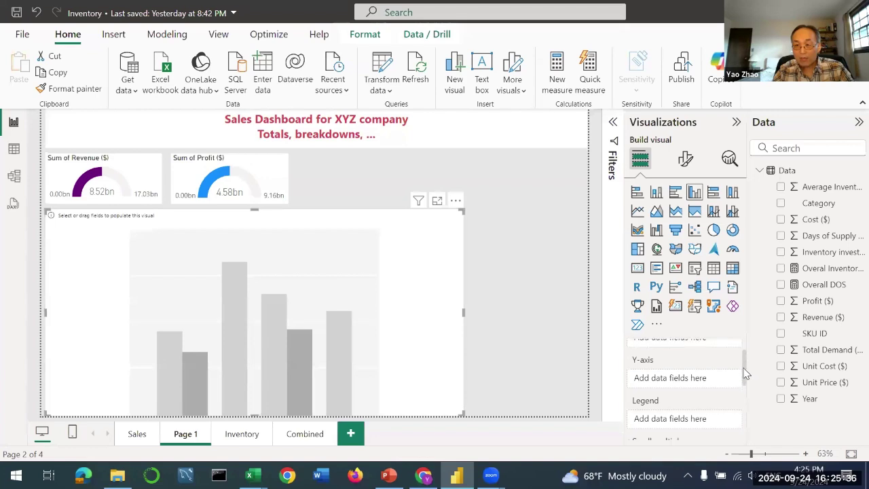
pyautogui.scroll(3, 740, 372)
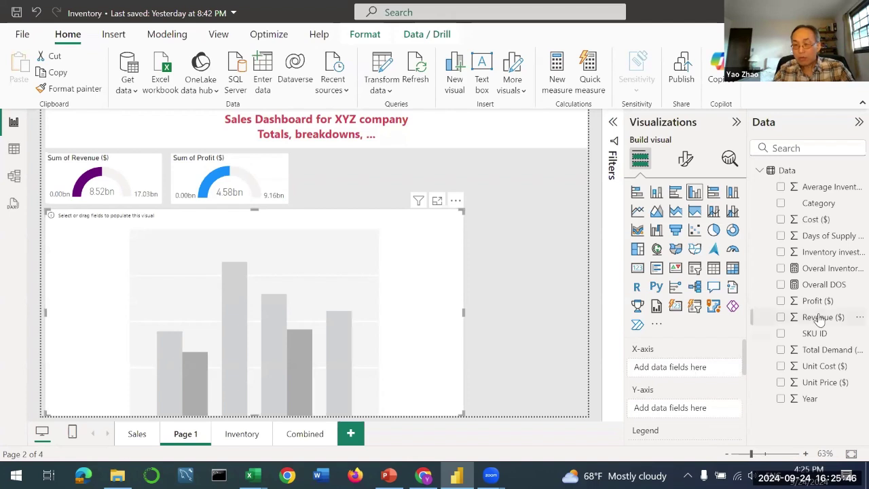
pyautogui.moveTo(820, 324); pyautogui.dragTo(707, 411)
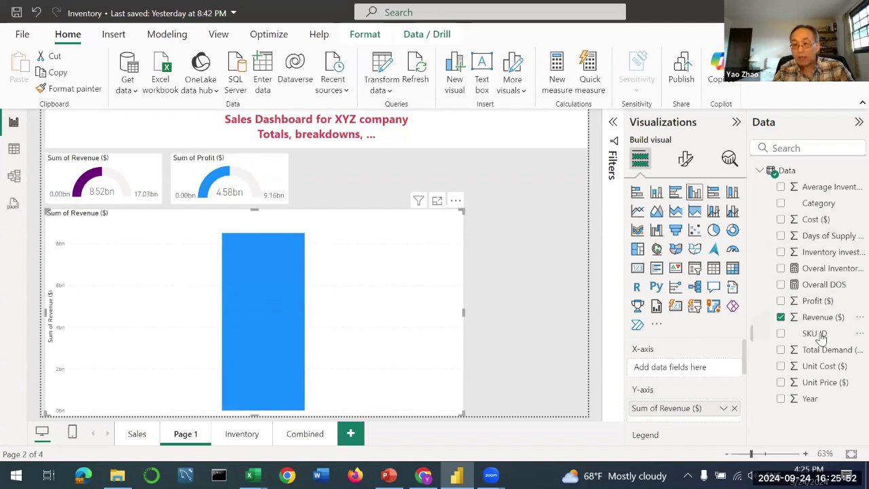
pyautogui.moveTo(822, 339); pyautogui.dragTo(704, 373)
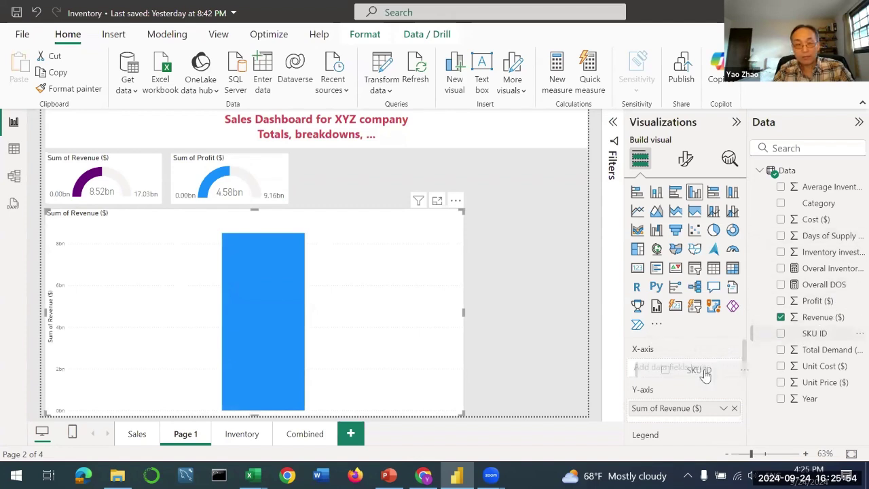
# Compare the revenue by SKU ID chart as clustered bar, clustered column, line, area and funnel types, ending on a waterfall chart
pyautogui.click(676, 193)
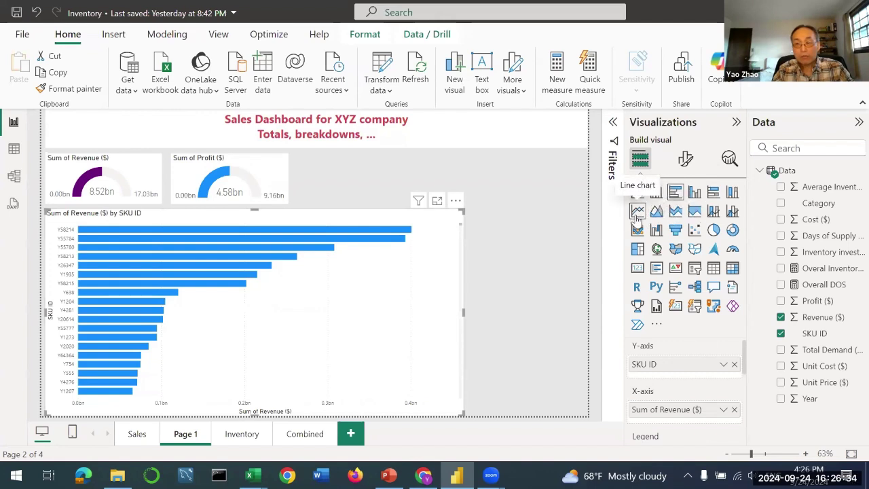
pyautogui.click(695, 192)
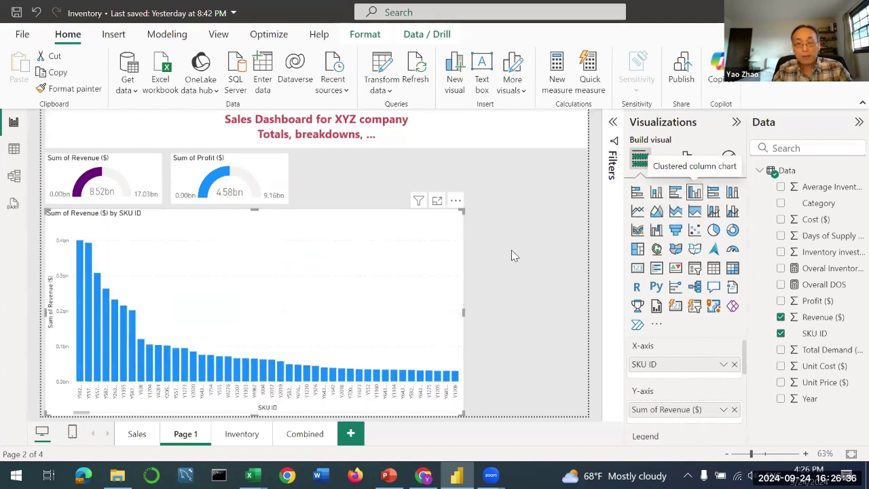
pyautogui.click(637, 211)
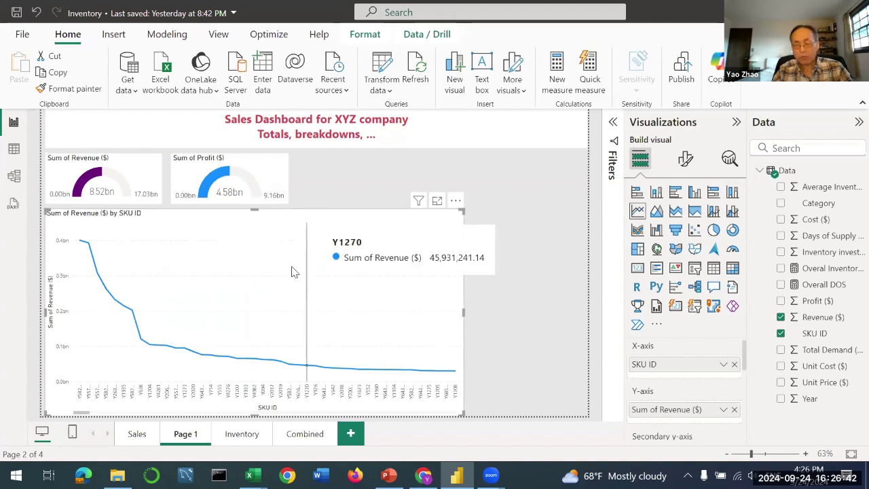
pyautogui.click(656, 211)
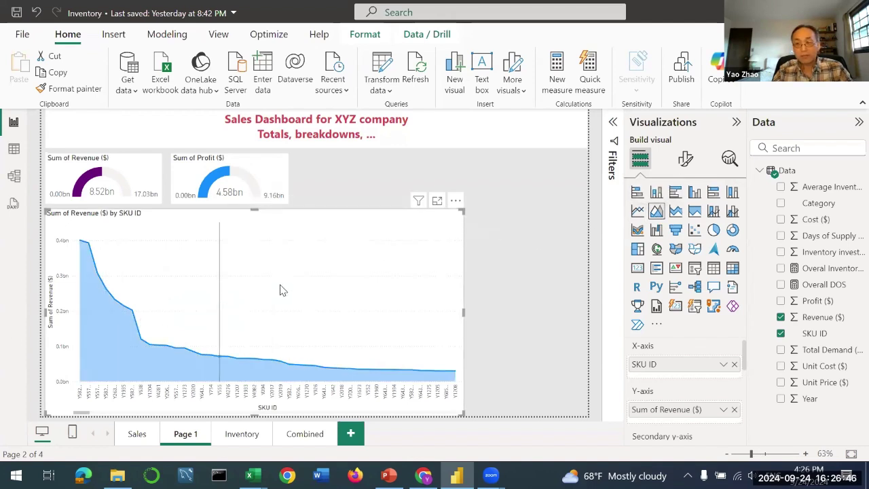
pyautogui.click(676, 230)
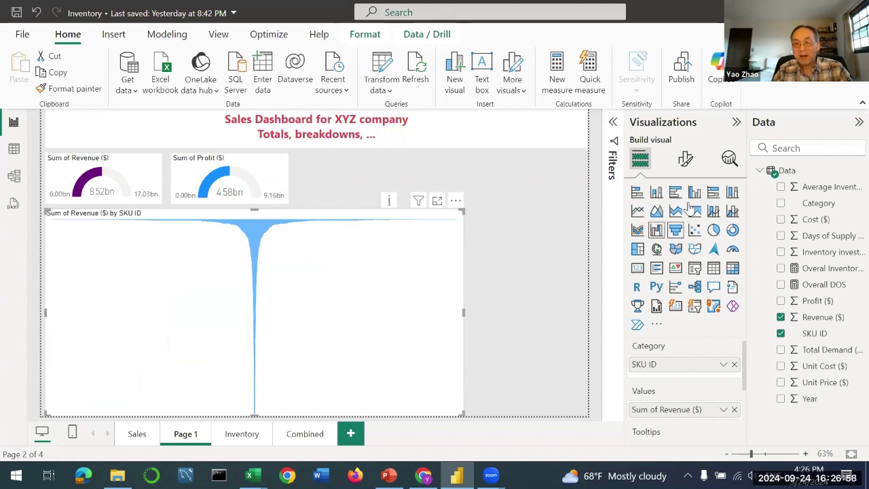
pyautogui.click(656, 232)
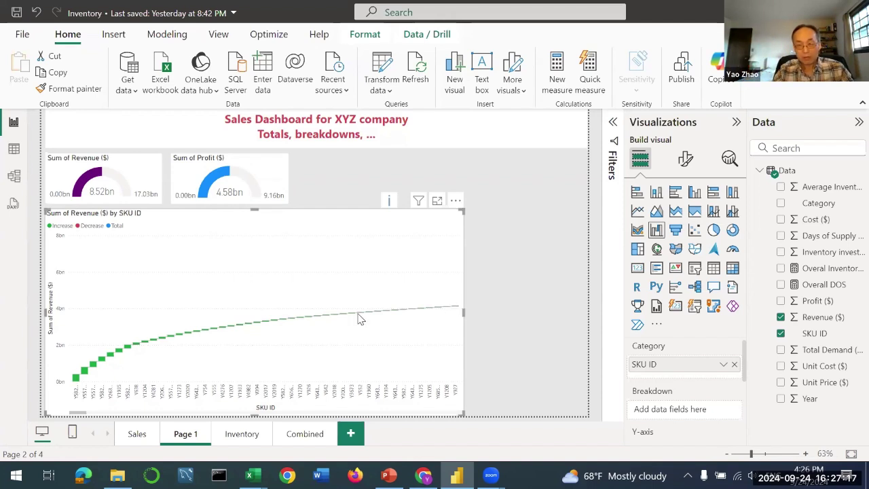
# Change the waterfall visual back to a clustered column chart and add Profit ($) to its Y-axis below Revenue ($)
pyautogui.click(694, 194)
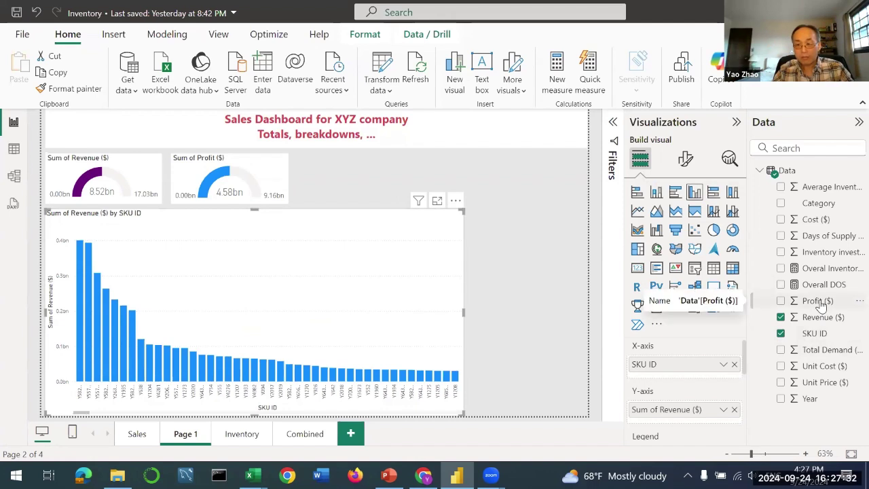
pyautogui.scroll(-1, 747, 360)
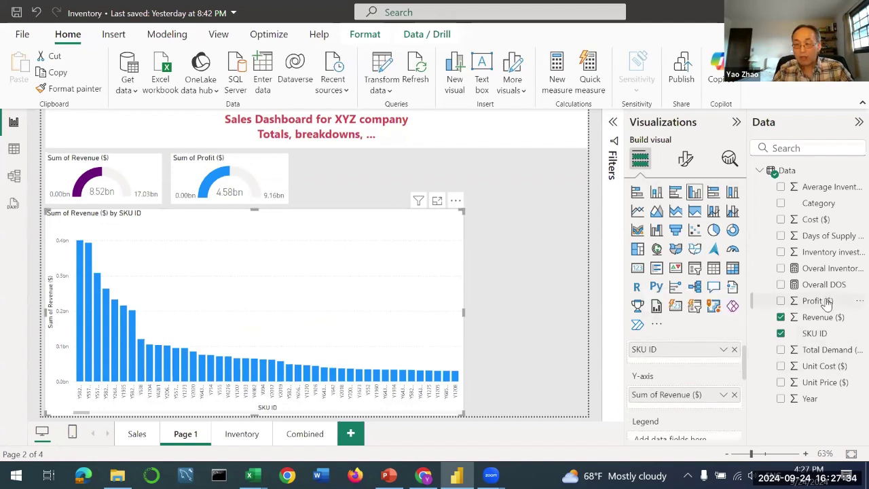
pyautogui.moveTo(804, 301); pyautogui.dragTo(711, 407)
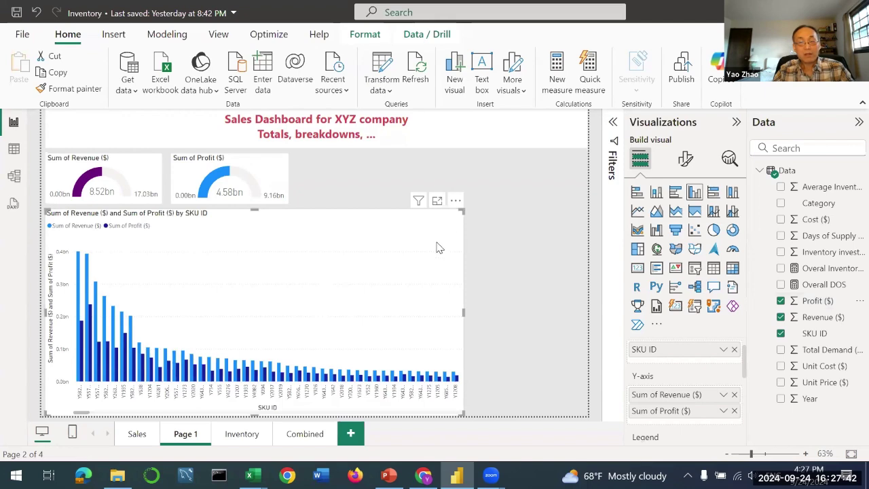
# Widen the column chart across the full page width and inspect the revenue and profit bars of the top SKUs
pyautogui.moveTo(521, 216); pyautogui.dragTo(582, 221)
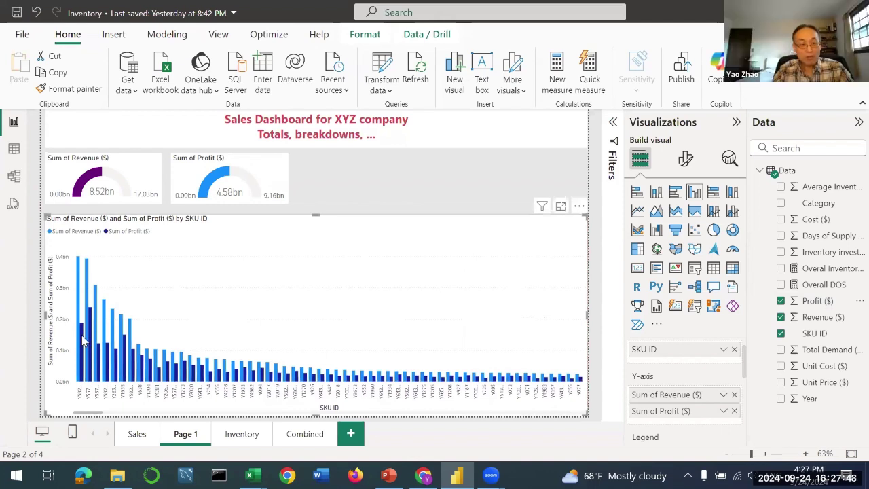
pyautogui.moveTo(82, 321)
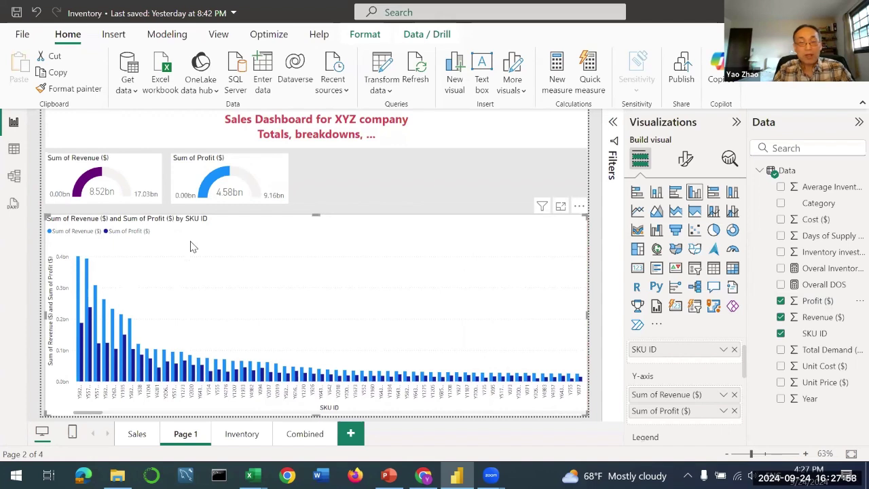
pyautogui.moveTo(92, 337)
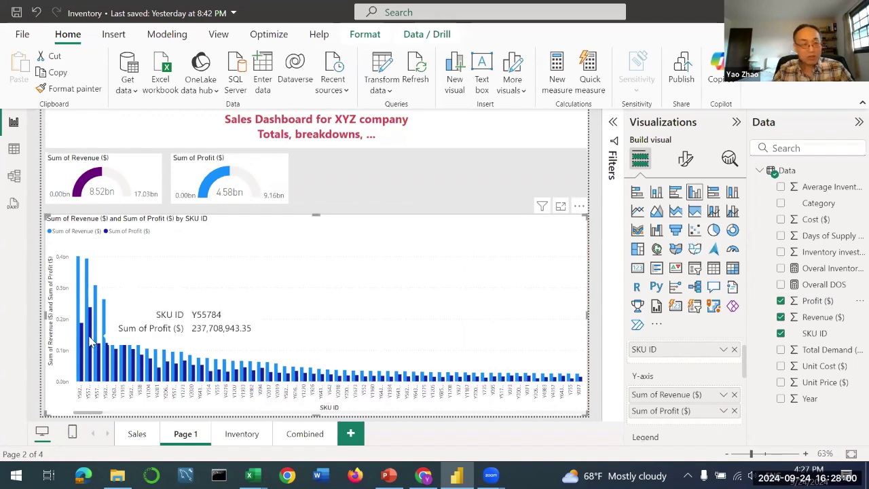
pyautogui.moveTo(78, 285)
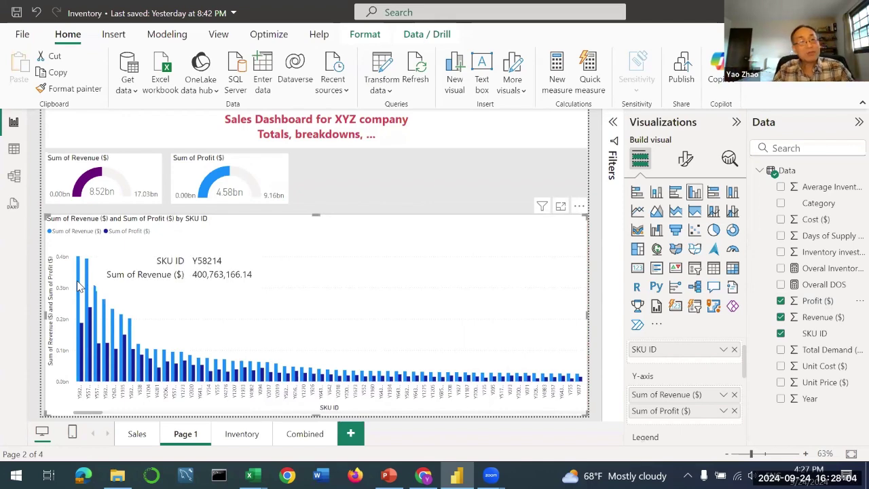
# Switch to the Inventory-example workbook in Excel and add the column header SKU Name in cell M1
pyautogui.click(249, 475)
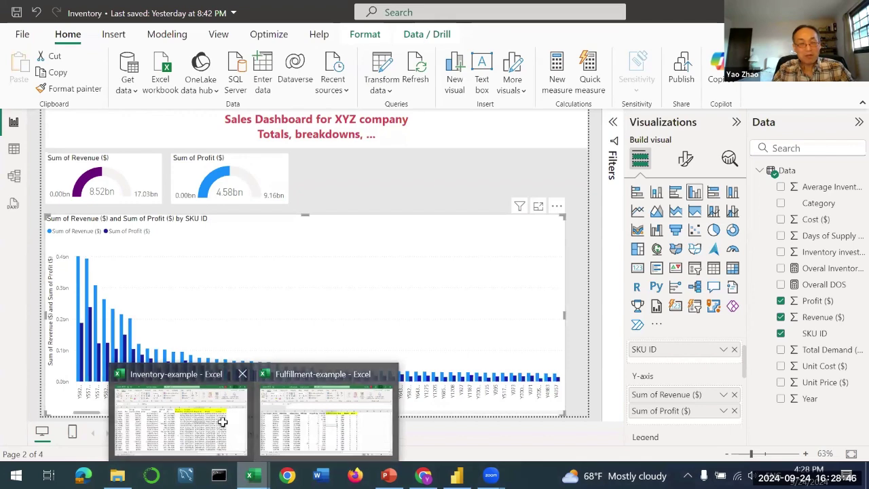
pyautogui.click(227, 423)
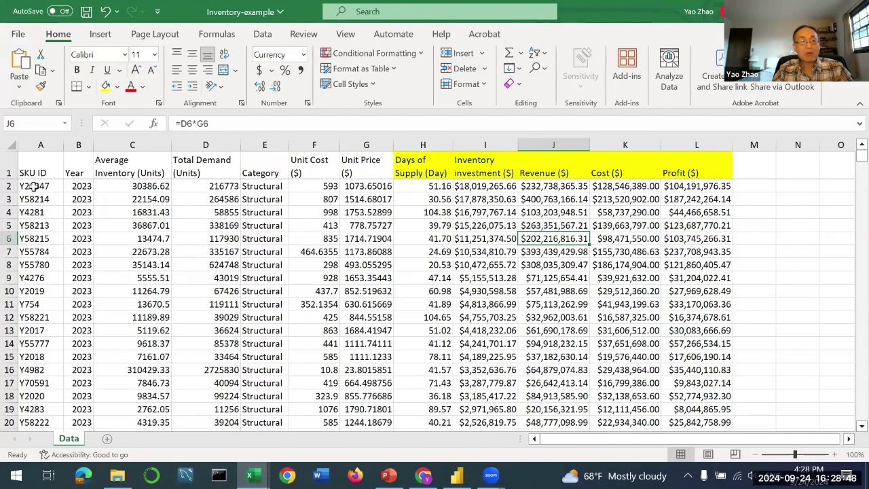
pyautogui.click(33, 186)
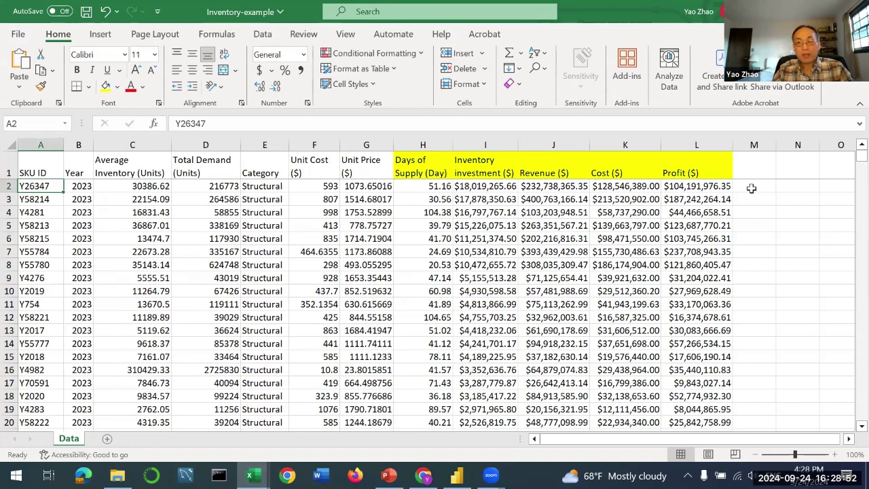
pyautogui.click(754, 167)
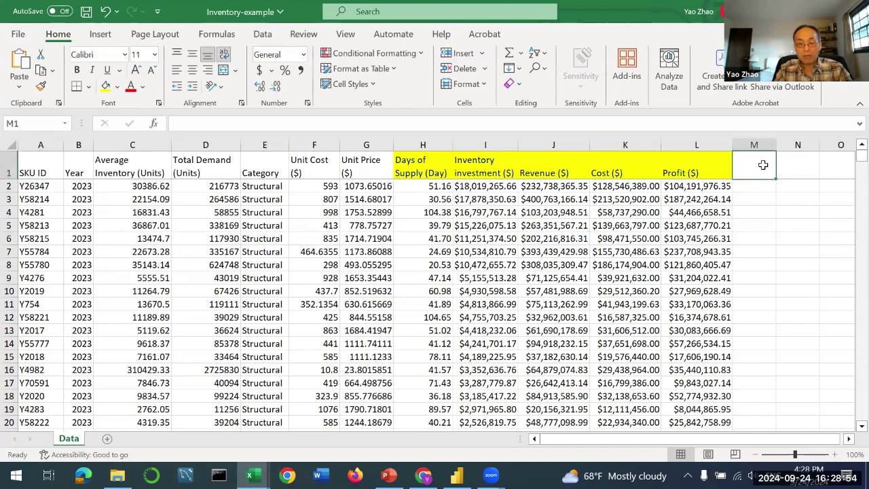
pyautogui.write('N')
pyautogui.write('SKU')
pyautogui.write('ame')
pyautogui.press('Return')
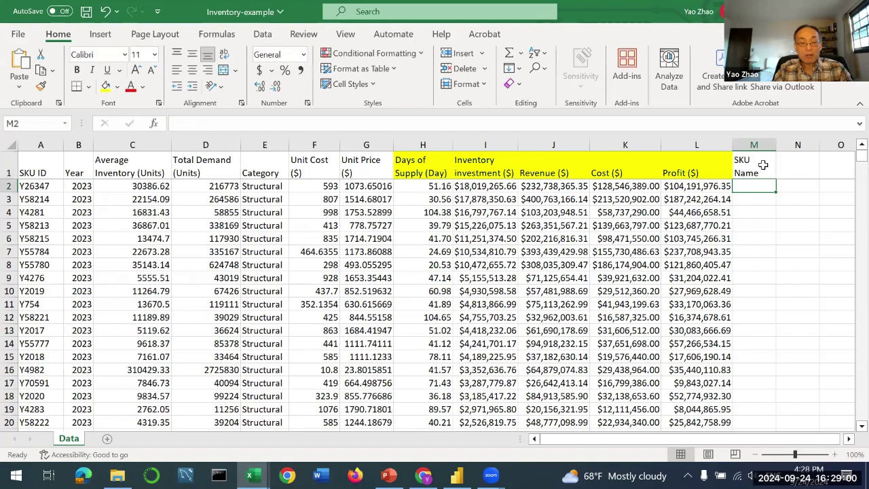
# Enter Wuidge1 in M2, fill the numbered series down the whole SKU Name column, and save the workbook
pyautogui.write('Wuidge1')
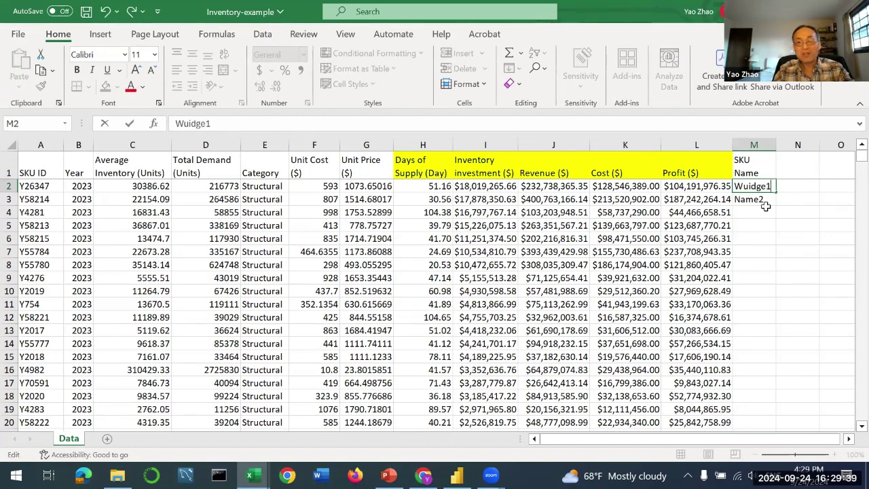
pyautogui.press('Return')
pyautogui.click(754, 186)
pyautogui.moveTo(777, 193); pyautogui.dragTo(774, 203)
pyautogui.doubleClick(774, 203)
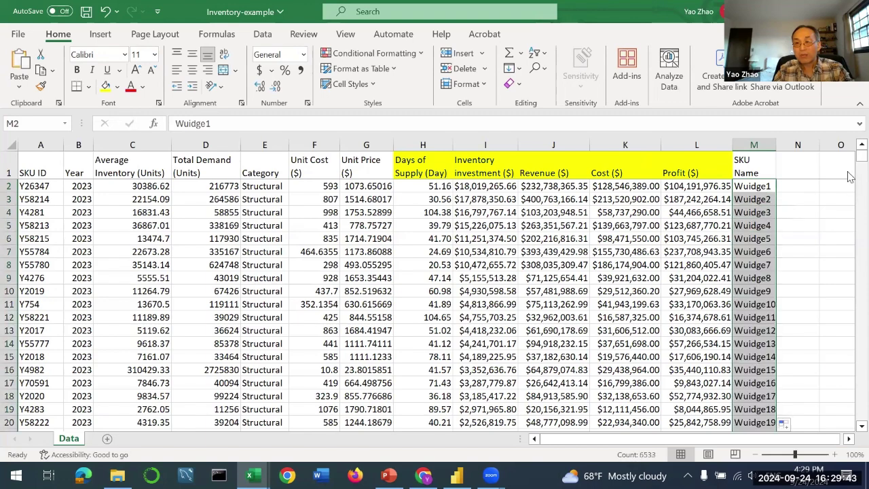
pyautogui.moveTo(861, 155); pyautogui.dragTo(809, 186)
pyautogui.click(755, 225)
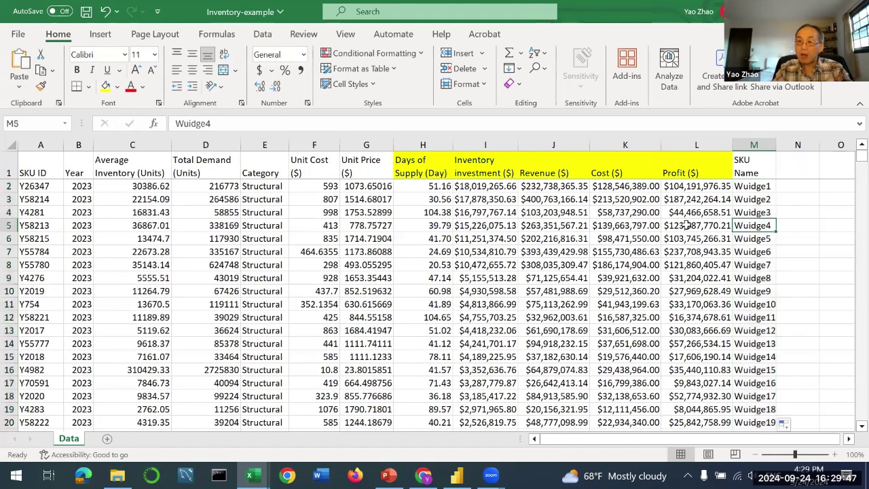
pyautogui.click(86, 13)
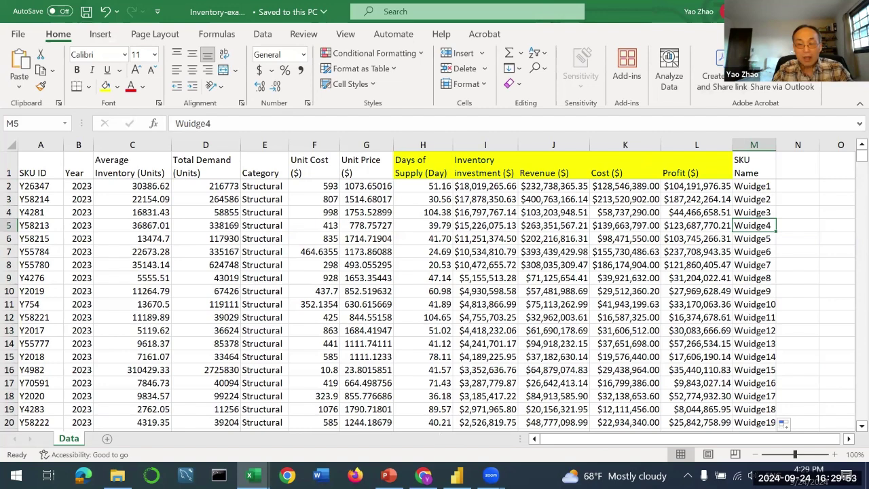
# Switch back to Power BI, refresh the Data table, and check the SKU Name column in the table view
pyautogui.hotkey('alt', 'Tab')
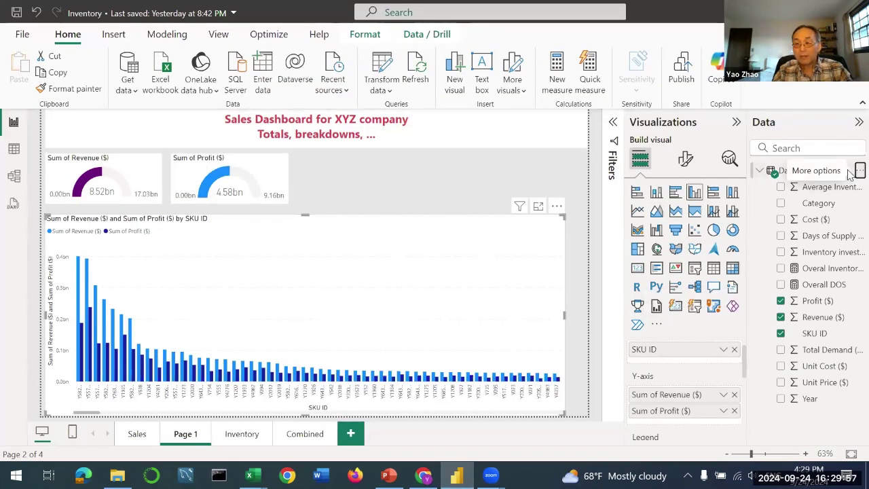
pyautogui.click(860, 171)
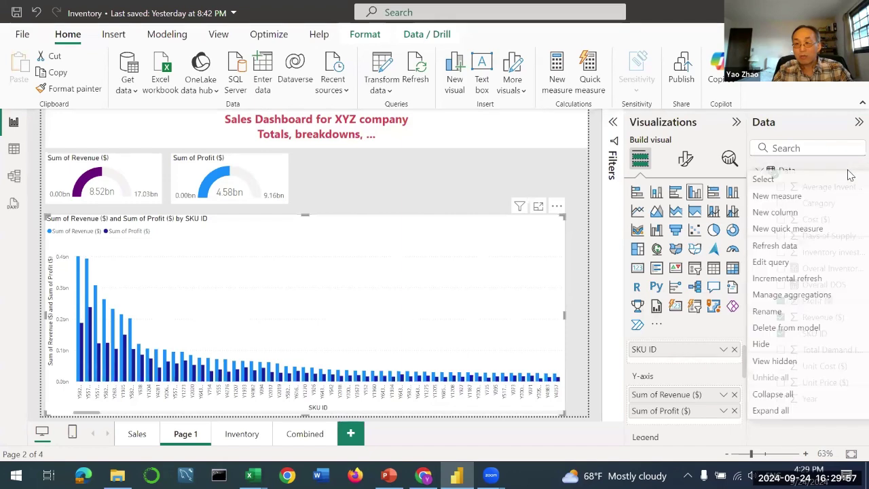
pyautogui.click(803, 249)
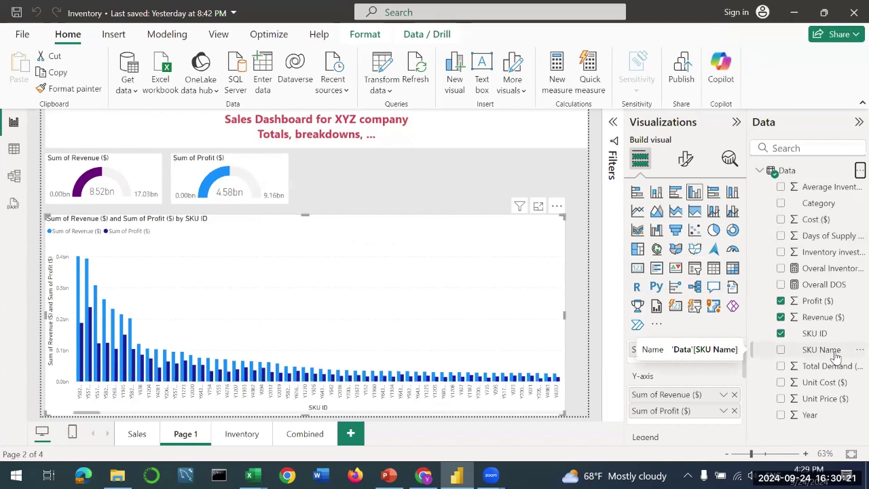
pyautogui.click(14, 151)
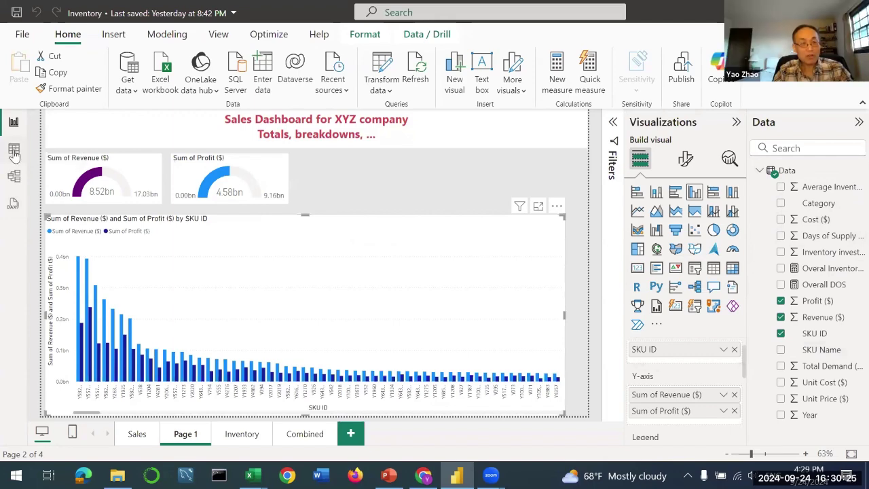
pyautogui.moveTo(406, 438); pyautogui.dragTo(628, 455)
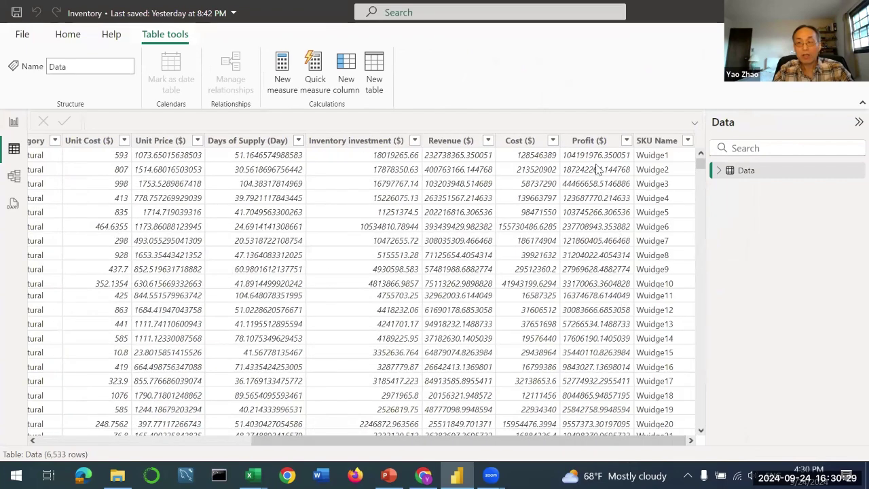
pyautogui.moveTo(701, 166)
pyautogui.mouseDown()
pyautogui.moveTo(689, 407)
pyautogui.moveTo(702, 158)
pyautogui.mouseUp()
pyautogui.click(14, 122)
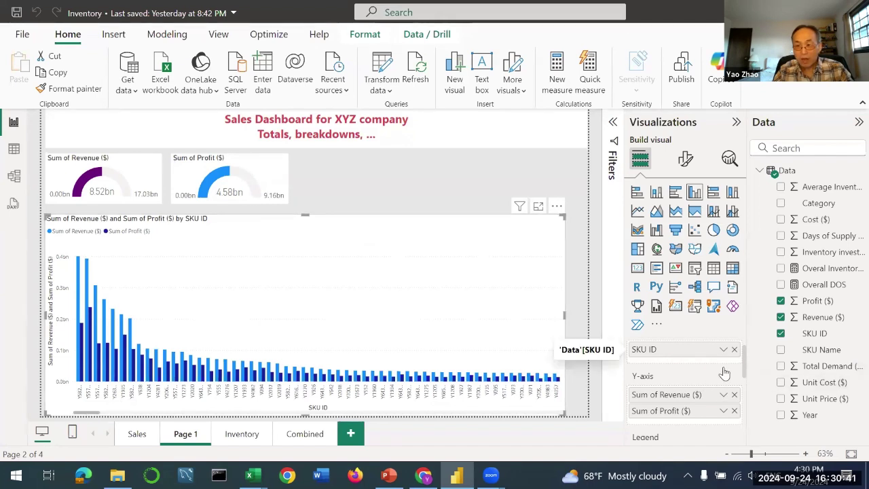
# Replace SKU ID with SKU Name on the chart's X-axis and narrow the chart to about four fifths of the page width
pyautogui.click(734, 350)
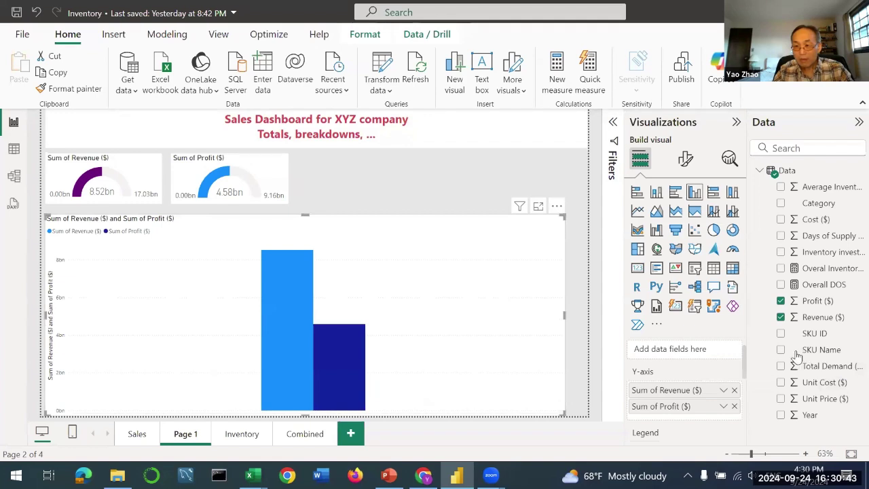
pyautogui.moveTo(830, 359); pyautogui.dragTo(701, 358)
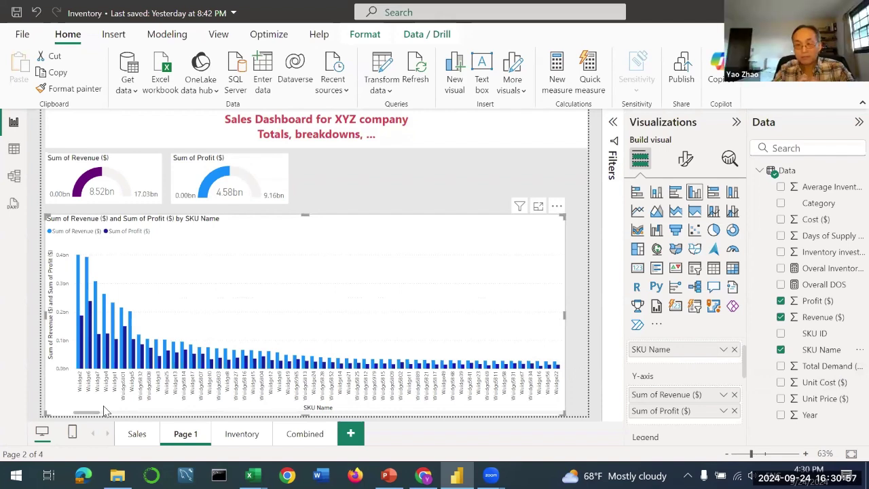
pyautogui.moveTo(565, 315); pyautogui.dragTo(474, 314)
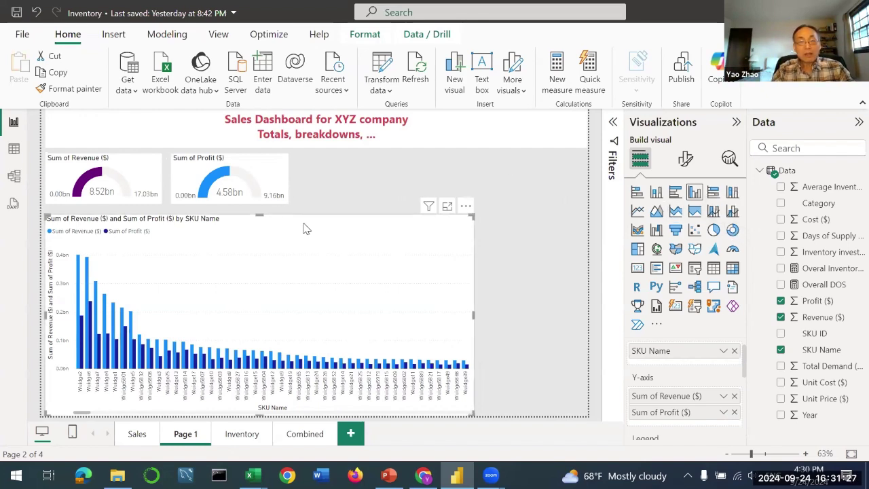
# Compare the revenue and profit chart as clustered bar, stacked column, line and area types, ending on a stacked area chart
pyautogui.click(675, 193)
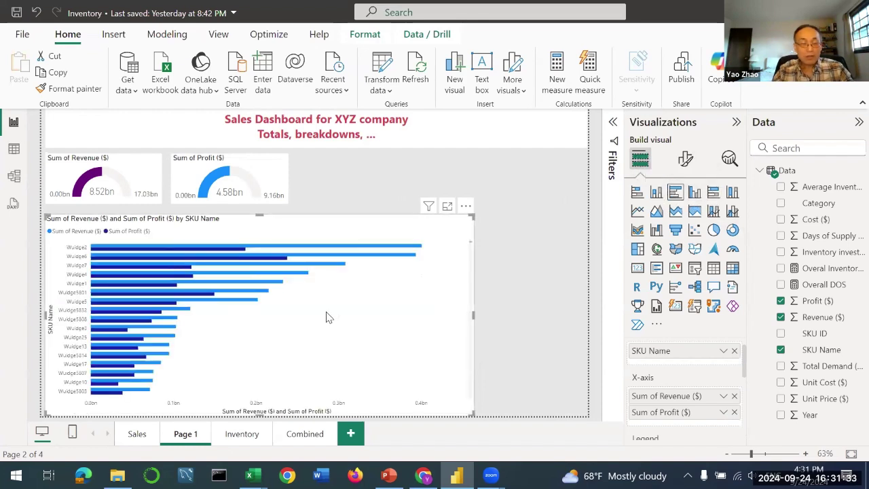
pyautogui.click(655, 193)
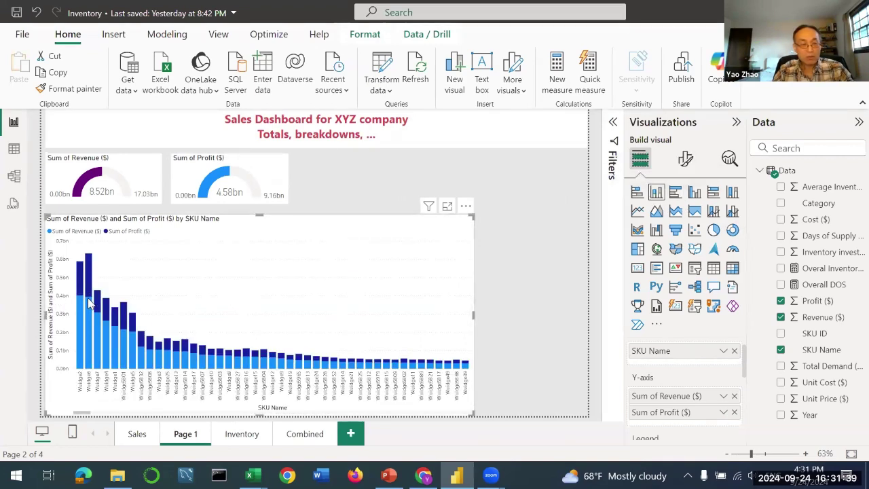
pyautogui.moveTo(83, 322)
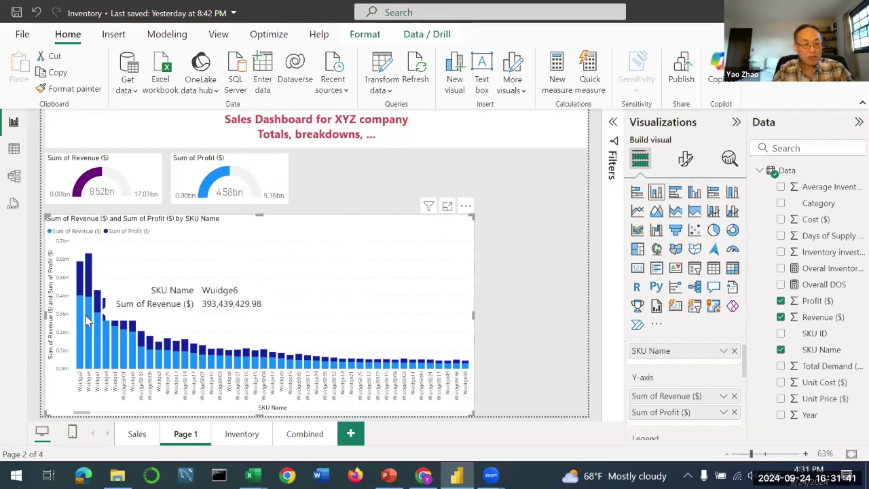
pyautogui.moveTo(80, 284)
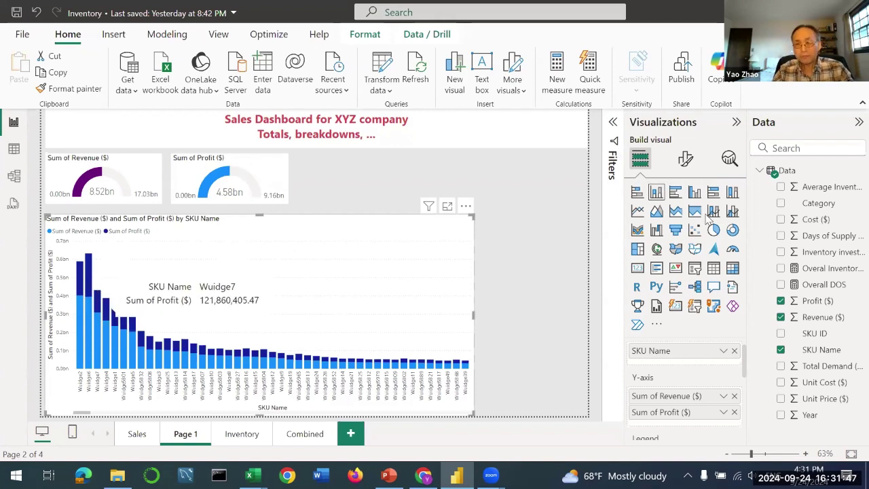
pyautogui.click(639, 212)
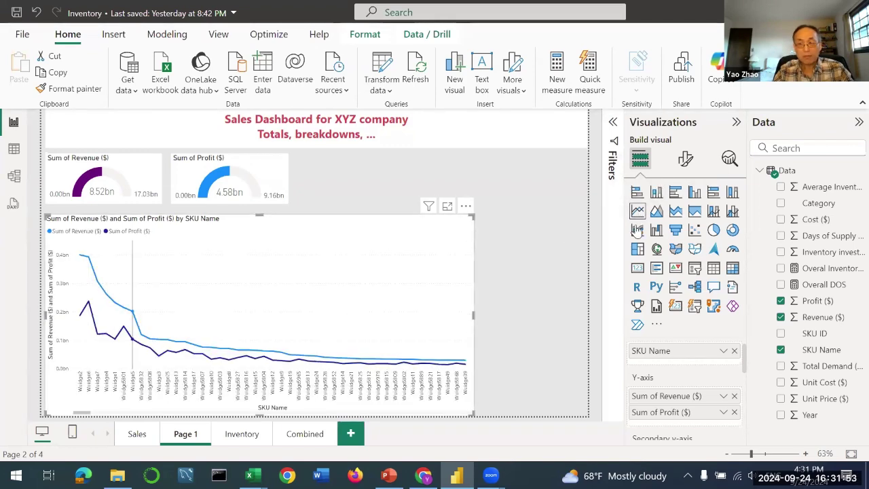
pyautogui.click(657, 212)
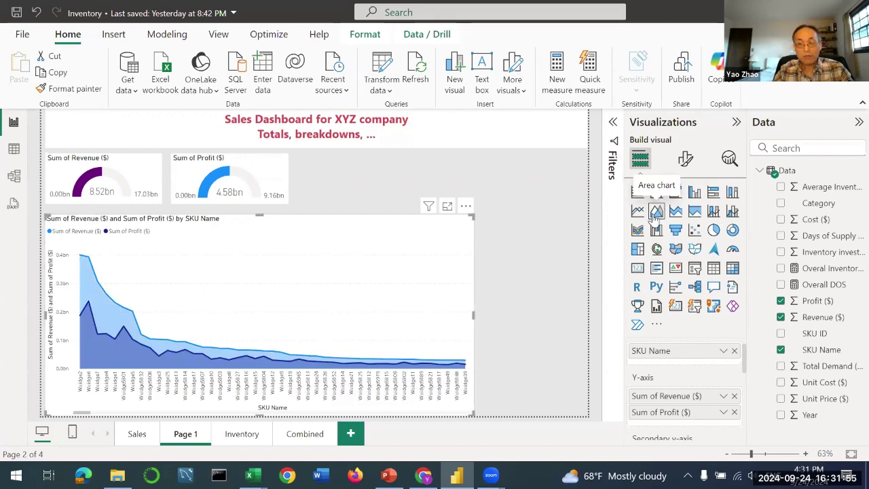
pyautogui.click(676, 212)
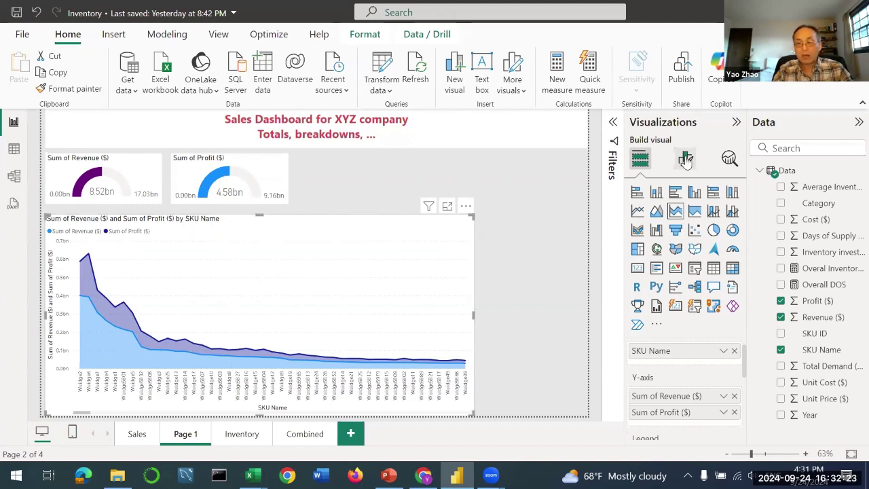
# Shorten the area chart's title to "Sum of Revenue ($) and Sum of Profit ($) by SKU"
pyautogui.click(686, 159)
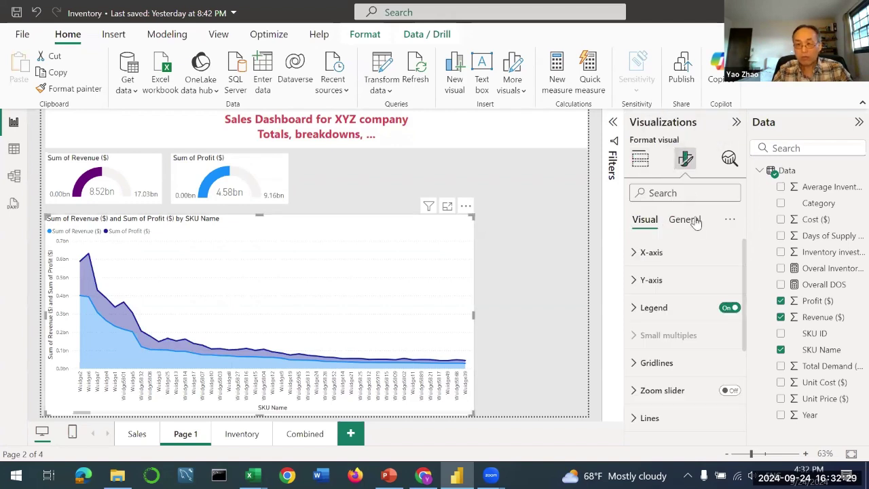
pyautogui.click(686, 219)
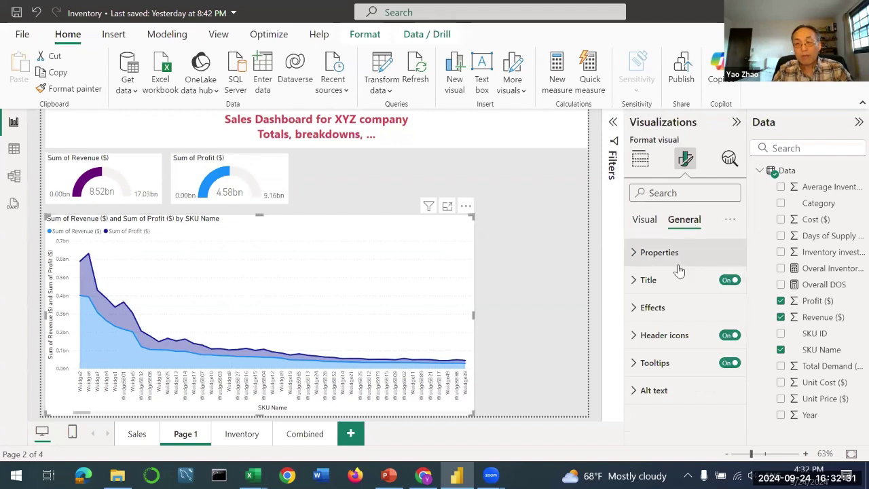
pyautogui.click(670, 290)
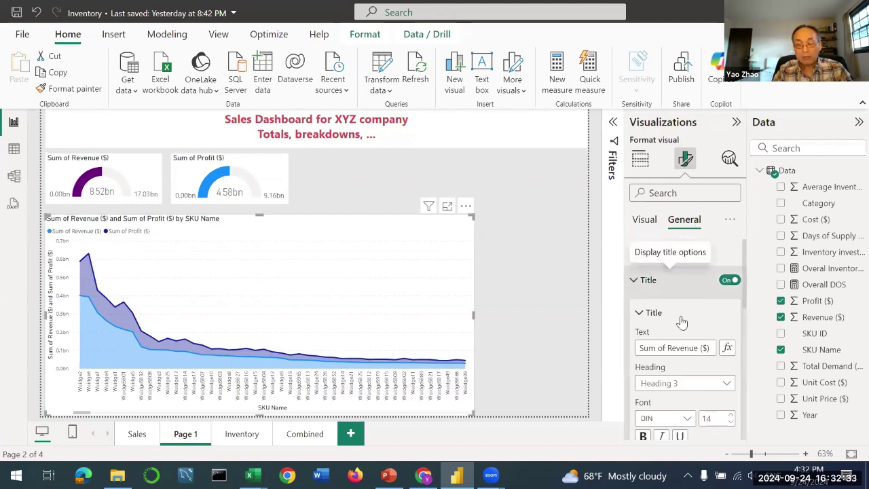
pyautogui.click(664, 348)
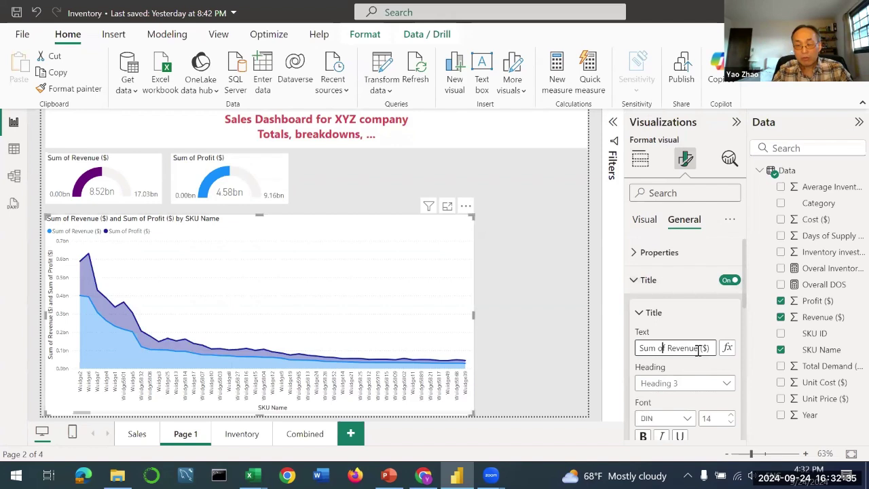
pyautogui.press('Right')
pyautogui.press('Right')
pyautogui.press('Right')
pyautogui.press('Right')
pyautogui.press('Right')
pyautogui.press('Right')
pyautogui.press('Right')
pyautogui.press('Right')
pyautogui.press('Right')
pyautogui.press('Right')
pyautogui.press('Right')
pyautogui.press('Right')
pyautogui.press('Right')
pyautogui.press('Right')
pyautogui.press('Right')
pyautogui.press('Right')
pyautogui.press('Right')
pyautogui.press('Right')
pyautogui.press('Right')
pyautogui.press('Right')
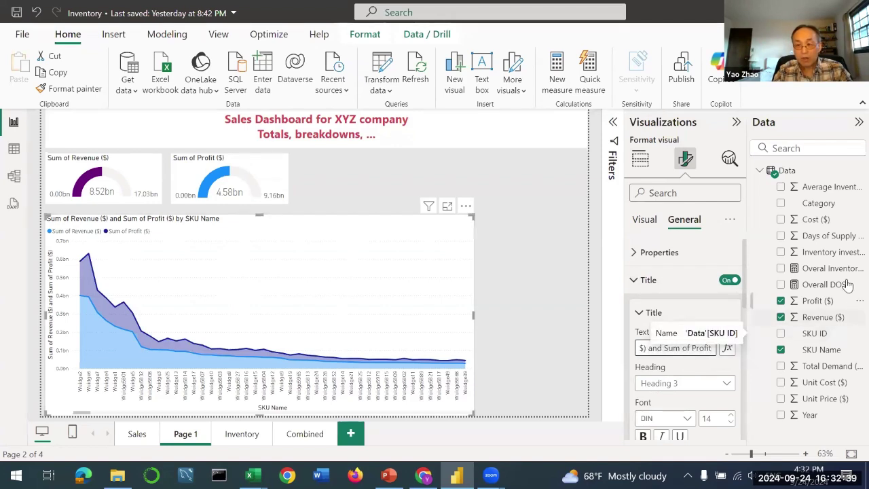
pyautogui.press('Right')
pyautogui.press('Right')
pyautogui.press('Right')
pyautogui.press('Right')
pyautogui.press('Right')
pyautogui.press('Right')
pyautogui.press('Right')
pyautogui.press('Right')
pyautogui.press('Right')
pyautogui.press('Right')
pyautogui.press('Right')
pyautogui.press('Right')
pyautogui.press('Right')
pyautogui.press('Right')
pyautogui.press('Right')
pyautogui.press('Right')
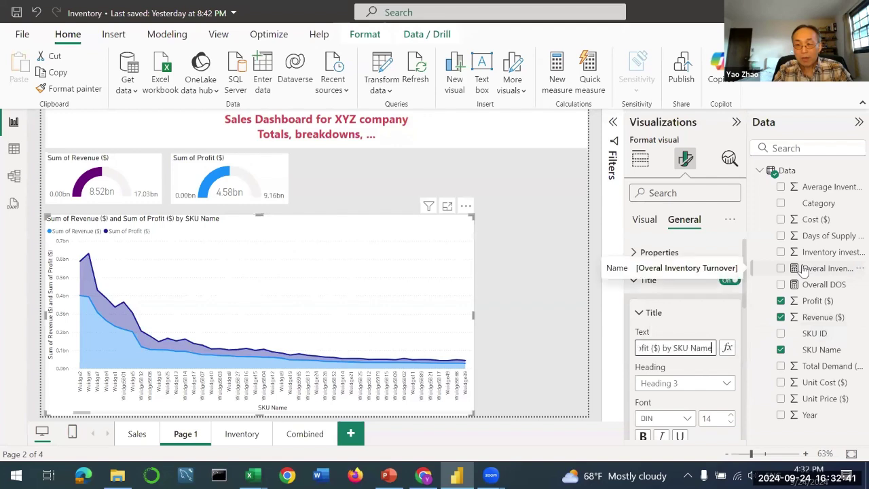
pyautogui.press('BackSpace')
pyautogui.press('BackSpace')
pyautogui.press('BackSpace')
pyautogui.press('BackSpace')
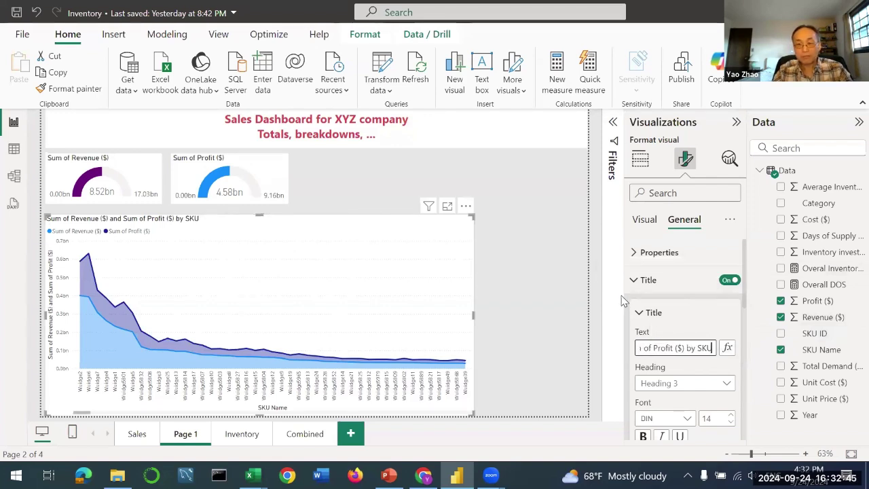
pyautogui.click(676, 323)
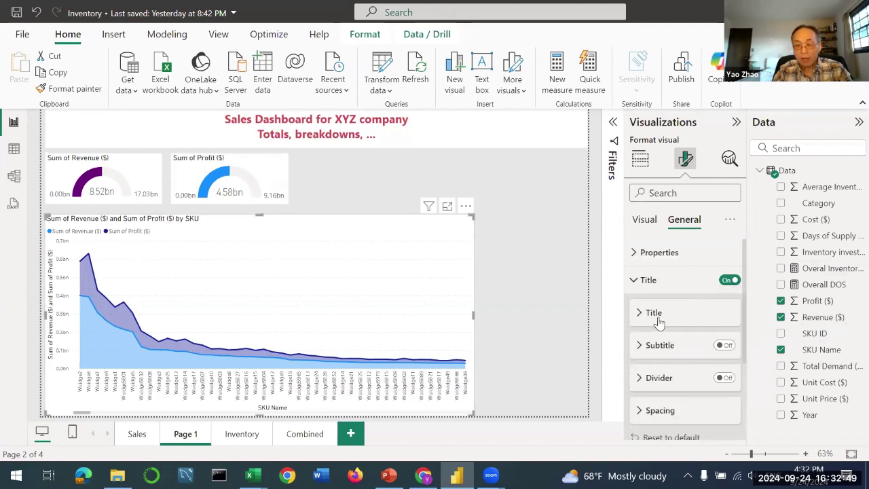
# Turn on the divider line beneath the area chart's title and review its color, line style and width options
pyautogui.click(658, 378)
pyautogui.scroll(-3, 668, 385)
pyautogui.scroll(1, 675, 388)
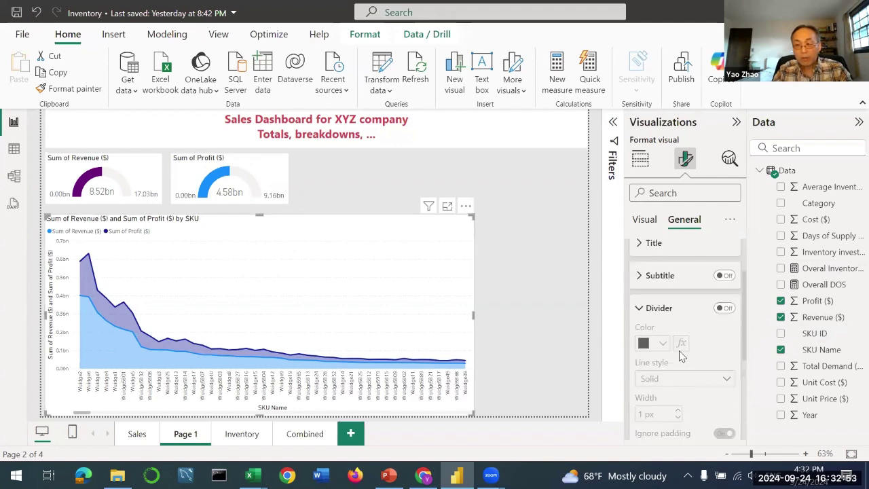
pyautogui.click(725, 310)
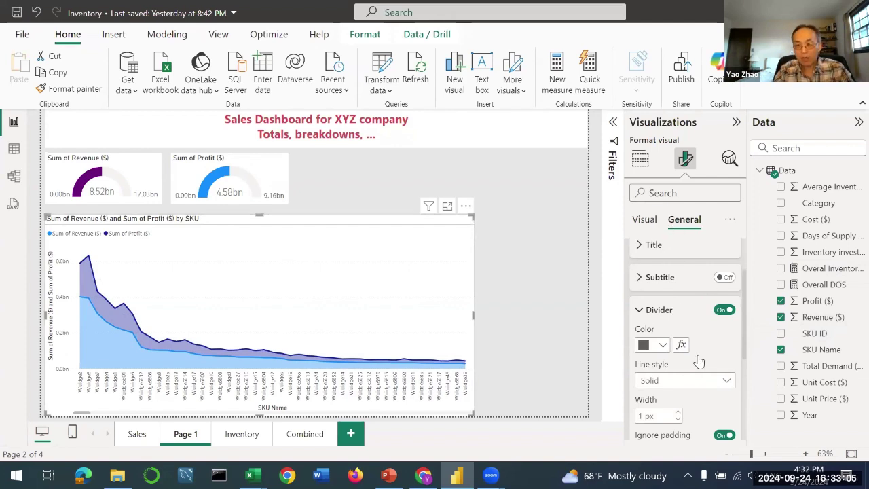
pyautogui.scroll(-3, 701, 360)
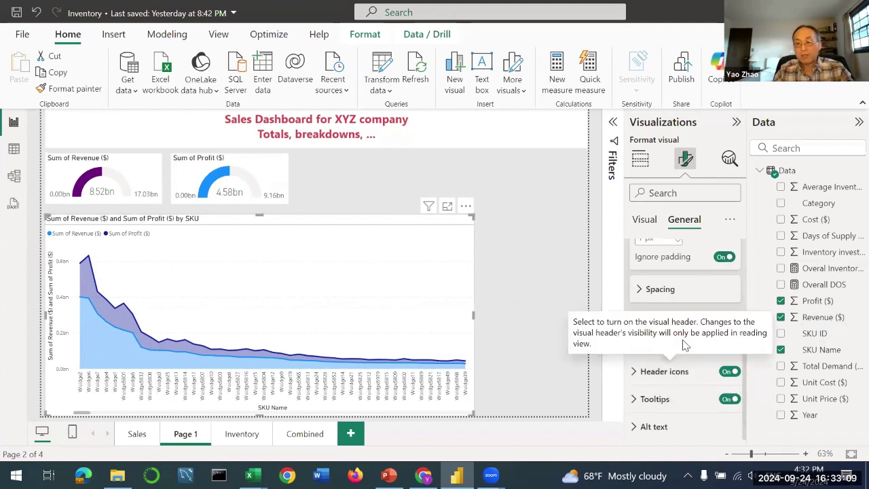
pyautogui.scroll(2, 698, 288)
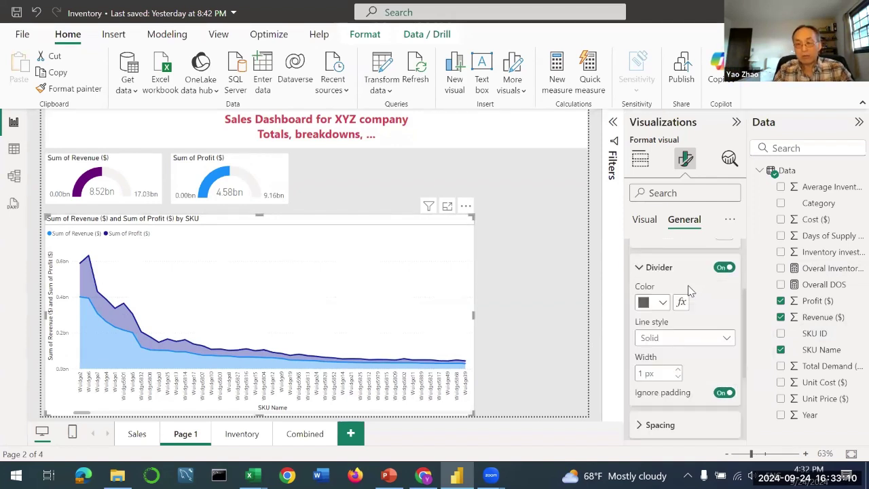
# Enable the zoom slider on the area chart and try out the upper handle of the vertical slider
pyautogui.click(644, 220)
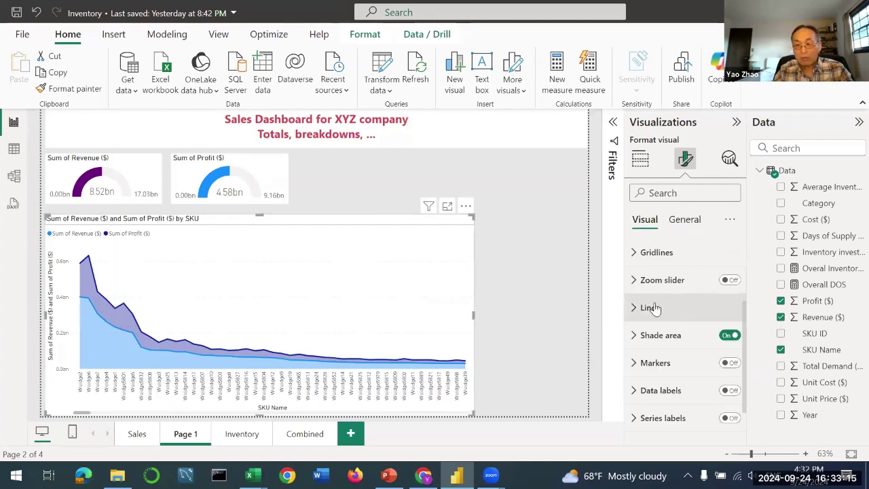
pyautogui.click(730, 280)
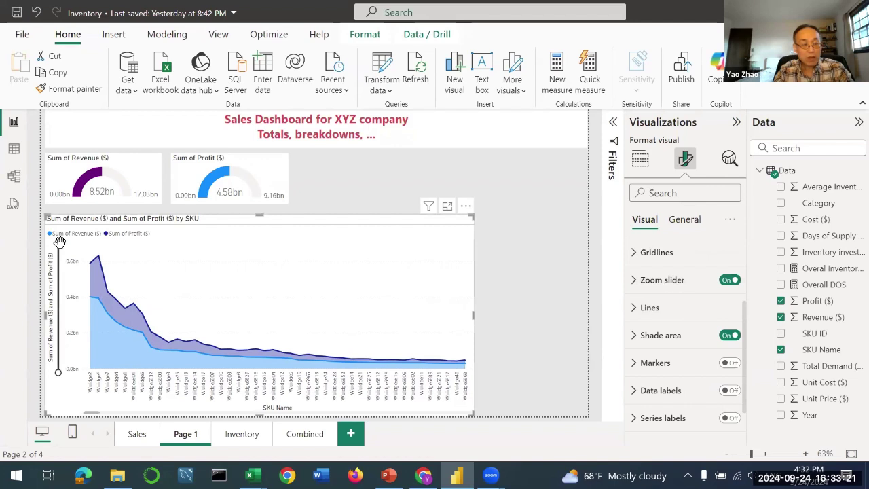
pyautogui.moveTo(59, 243)
pyautogui.mouseDown()
pyautogui.moveTo(57, 316)
pyautogui.moveTo(57, 244)
pyautogui.mouseUp()
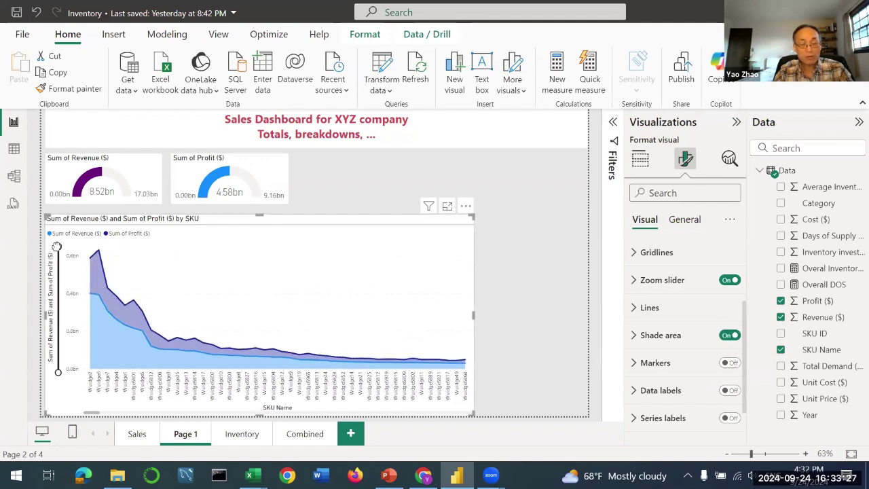
# Review the area chart's line style and color settings and inspect the revenue and profit values of individual SKUs
pyautogui.click(667, 311)
pyautogui.scroll(-3, 707, 362)
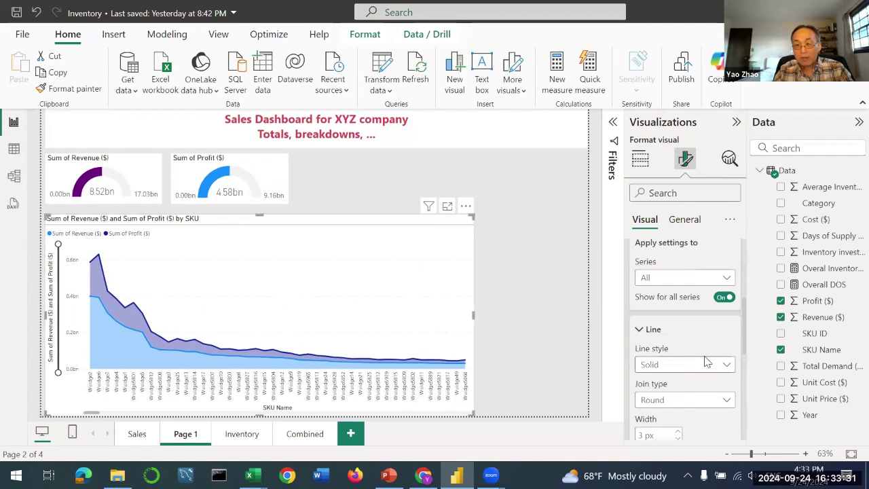
pyautogui.scroll(-3, 707, 363)
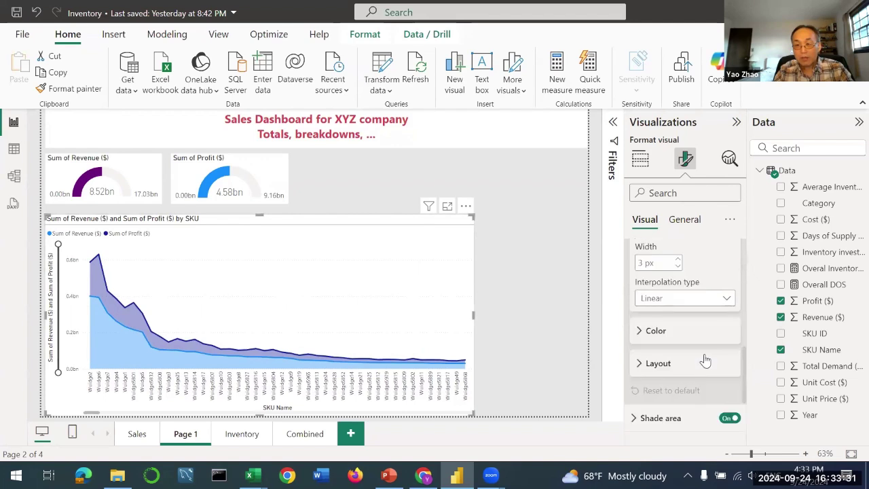
pyautogui.click(656, 330)
pyautogui.scroll(-2, 673, 340)
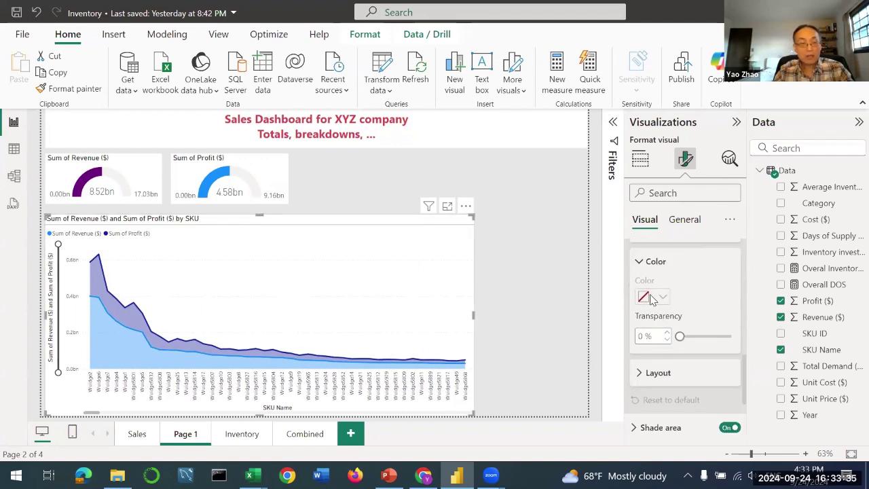
pyautogui.scroll(6, 696, 306)
pyautogui.click(641, 158)
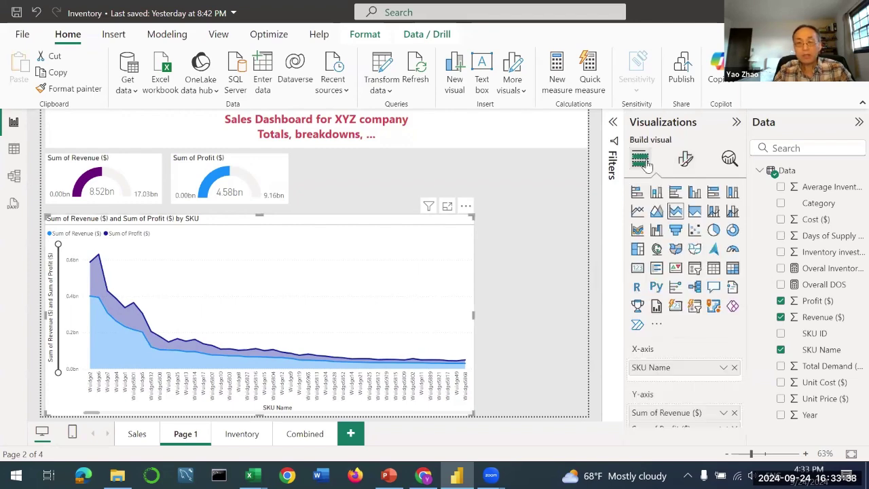
pyautogui.click(503, 275)
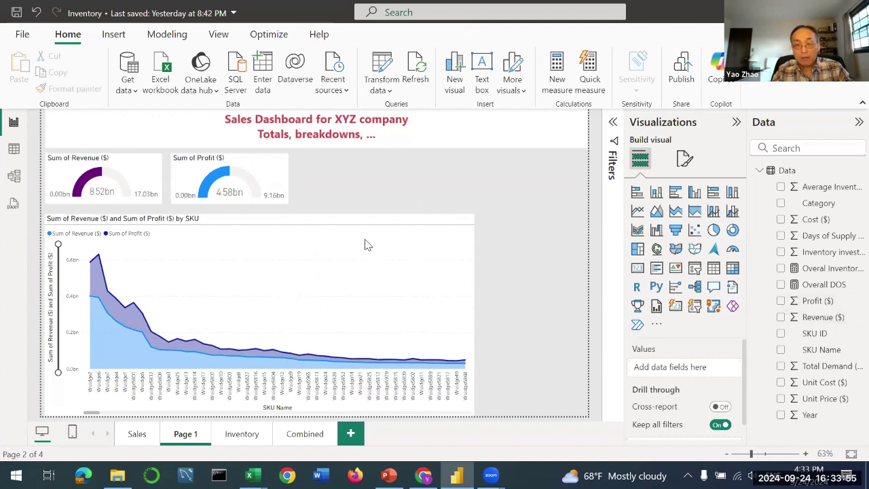
pyautogui.click(466, 247)
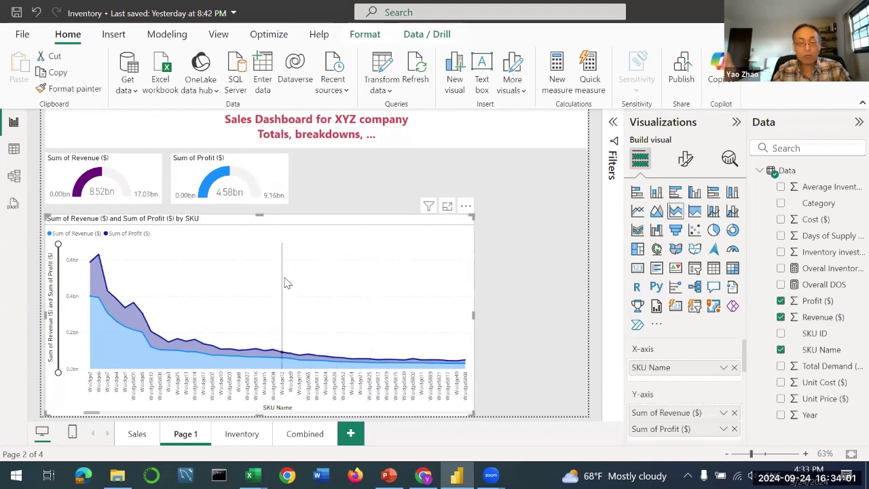
pyautogui.moveTo(287, 283)
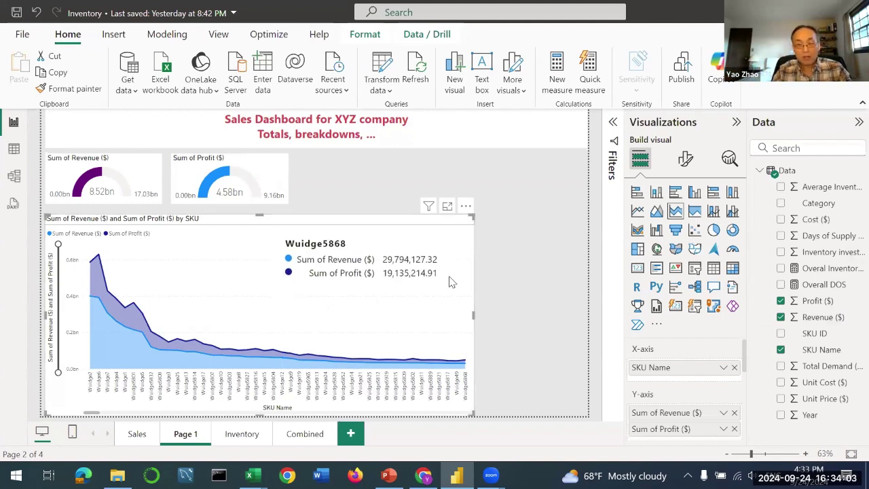
pyautogui.click(502, 273)
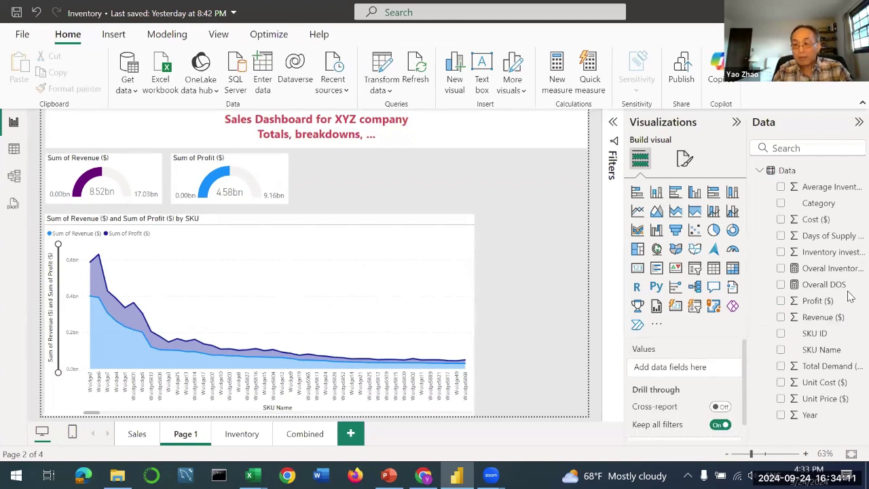
# Add a separate Revenue ($) chart and fit it beside the SKU chart's lower part, narrowing the SKU chart to about two thirds of the page width
pyautogui.moveTo(829, 317); pyautogui.dragTo(562, 178)
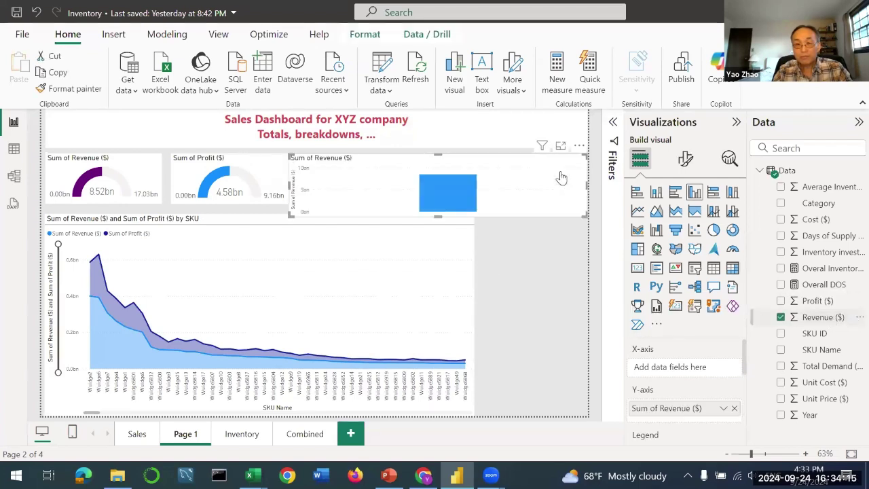
pyautogui.moveTo(284, 217); pyautogui.dragTo(476, 216)
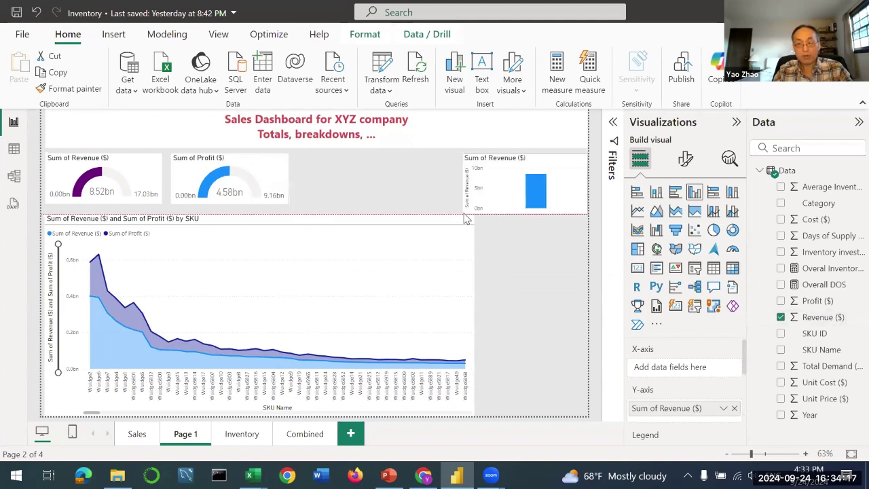
pyautogui.click(470, 285)
pyautogui.moveTo(445, 319); pyautogui.dragTo(402, 318)
pyautogui.moveTo(585, 217); pyautogui.dragTo(584, 413)
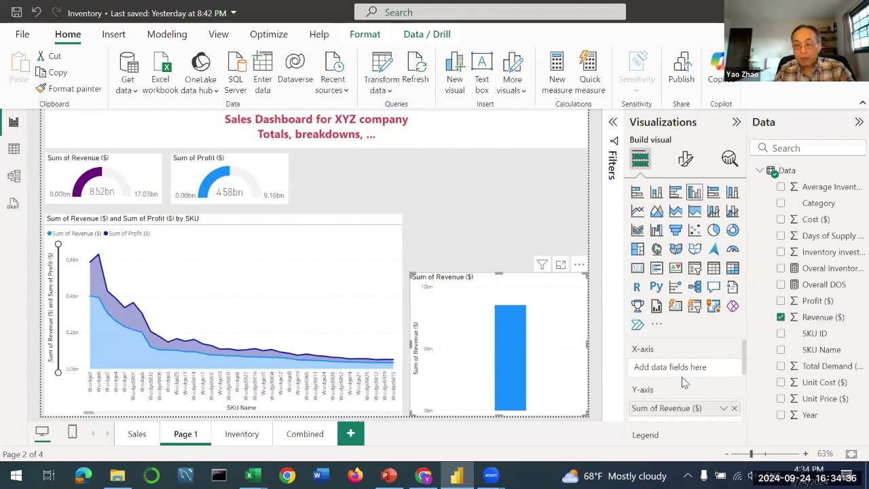
# Convert the new revenue chart to a donut chart with Category as its legend and inspect the category slices
pyautogui.click(733, 231)
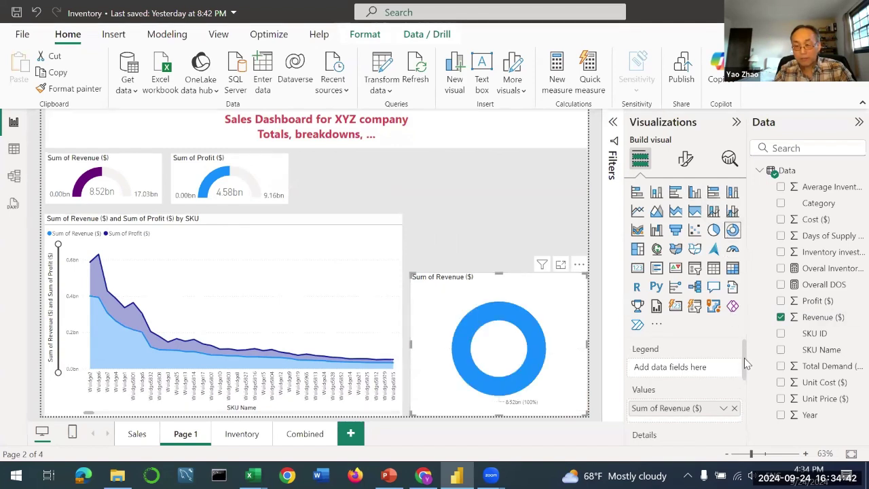
pyautogui.scroll(-1, 745, 365)
pyautogui.scroll(-1, 745, 367)
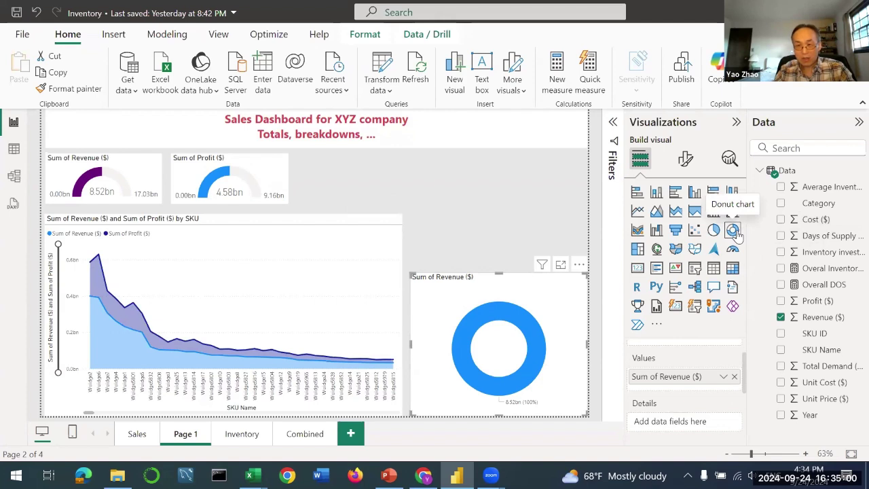
pyautogui.click(324, 242)
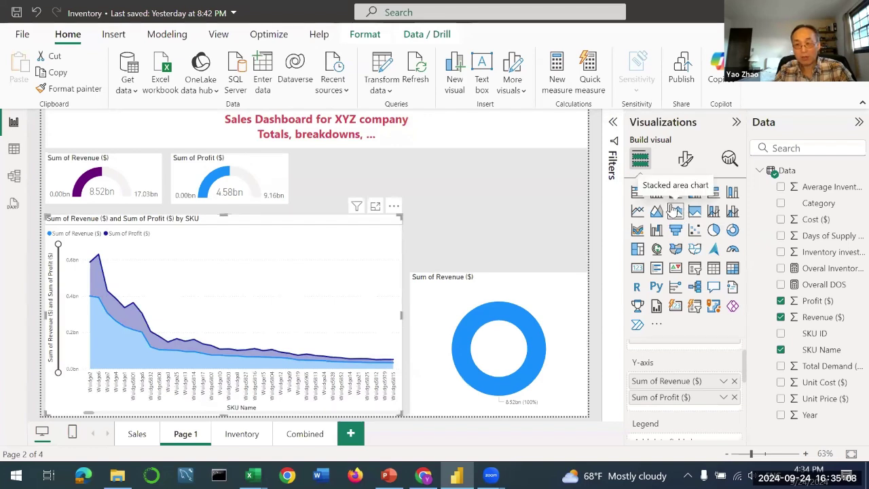
pyautogui.click(561, 291)
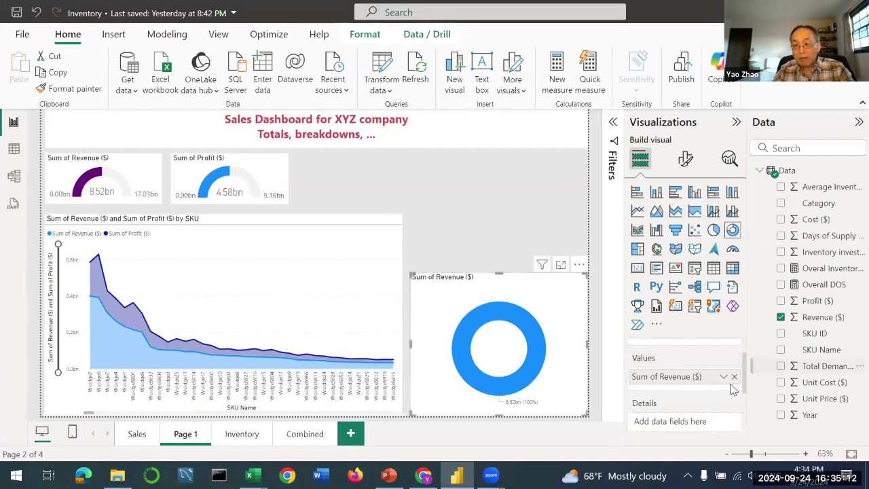
pyautogui.scroll(1, 745, 357)
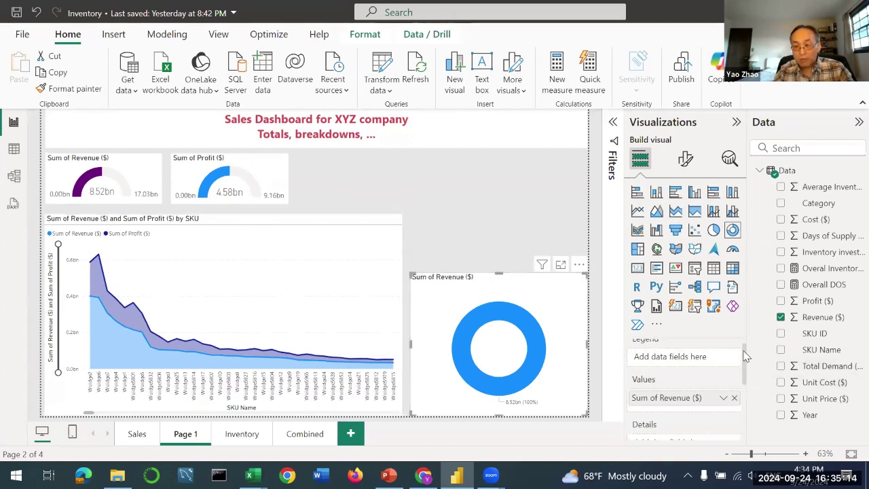
pyautogui.scroll(1, 682, 367)
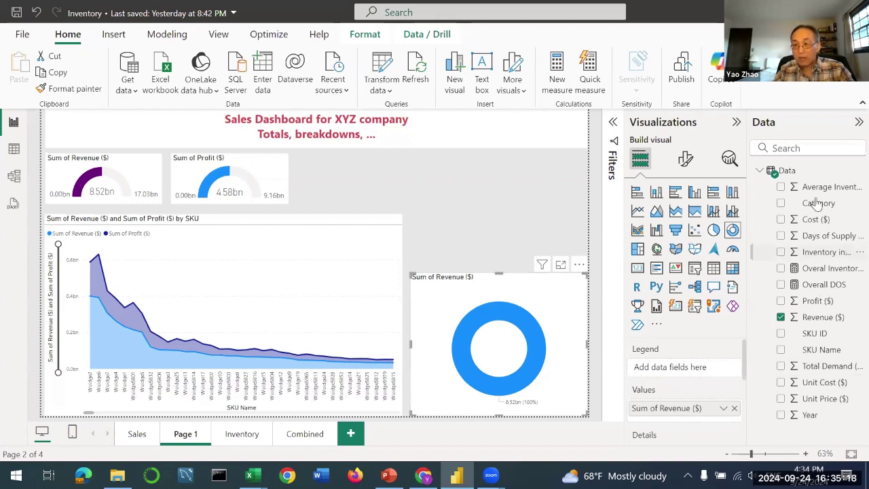
pyautogui.moveTo(820, 205); pyautogui.dragTo(700, 368)
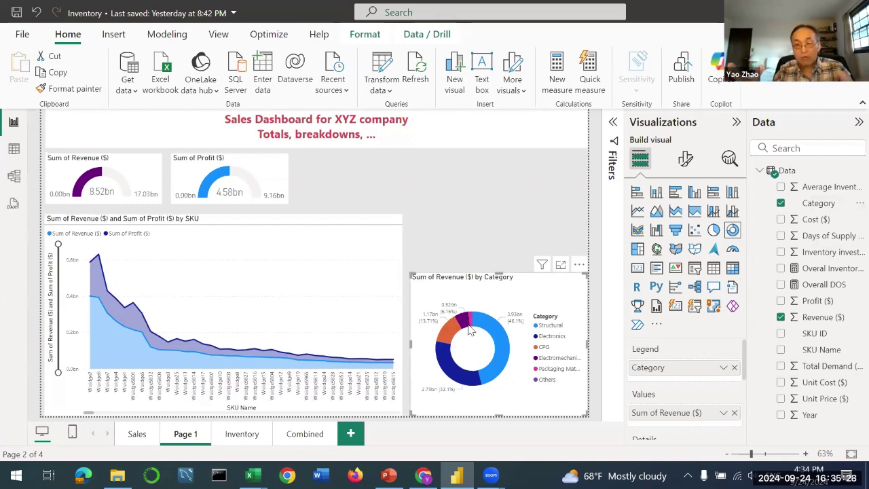
pyautogui.moveTo(470, 329)
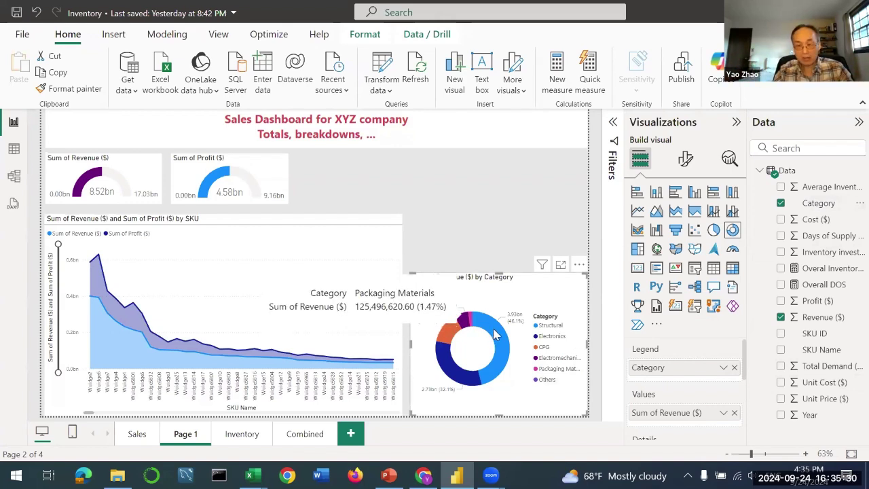
pyautogui.moveTo(440, 353)
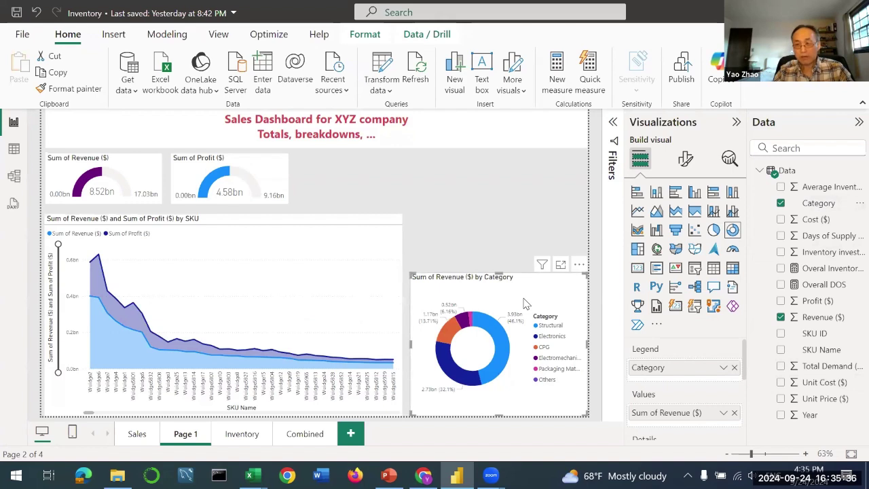
# Convert the revenue-by-category donut to a pie chart and deselect it
pyautogui.click(714, 231)
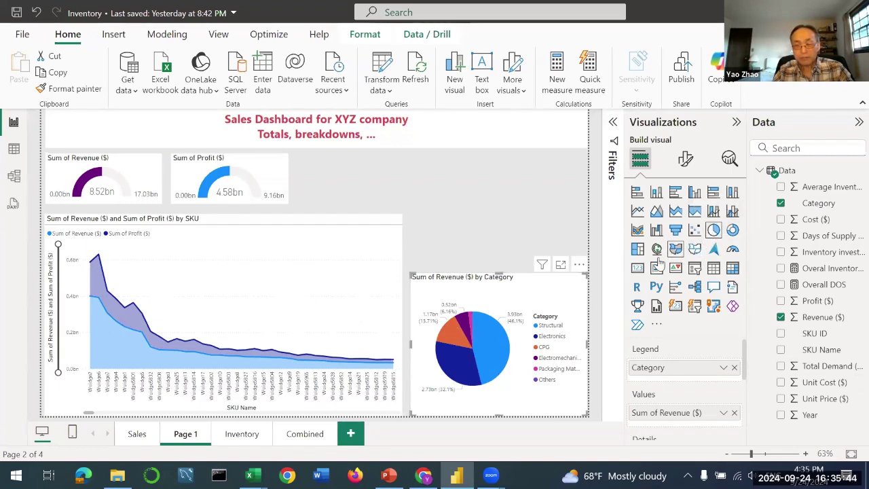
pyautogui.click(514, 237)
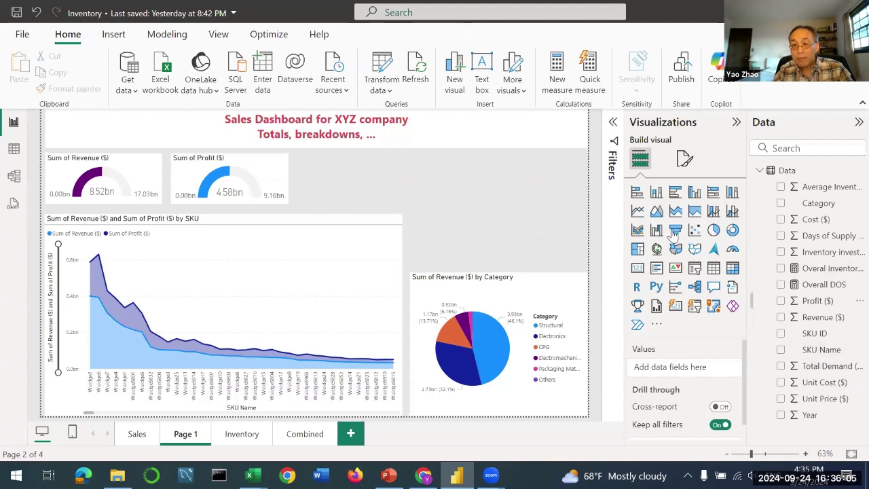
# Add a slicer for the Category field and fit it in the empty area directly above the pie chart
pyautogui.click(694, 270)
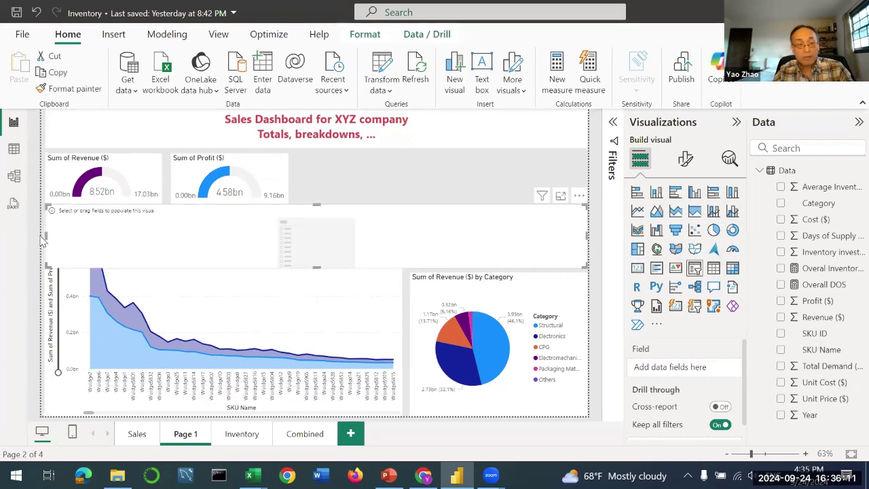
pyautogui.moveTo(43, 235); pyautogui.dragTo(413, 238)
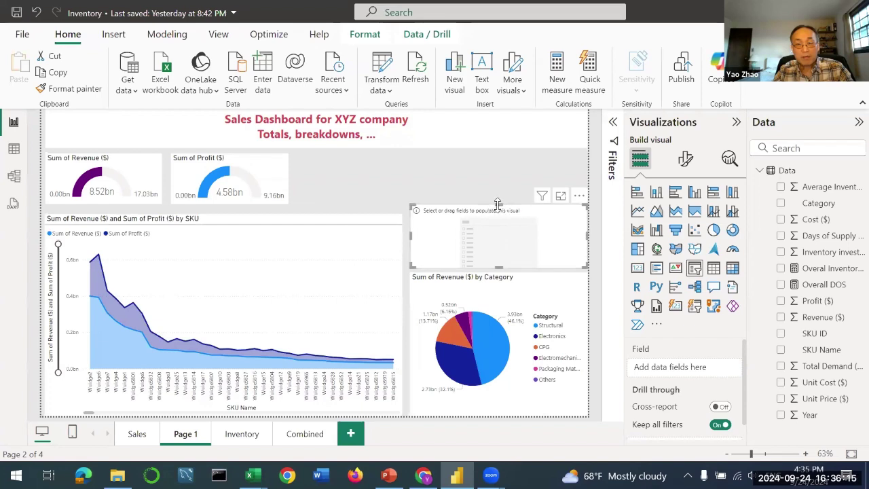
pyautogui.moveTo(503, 160); pyautogui.dragTo(504, 155)
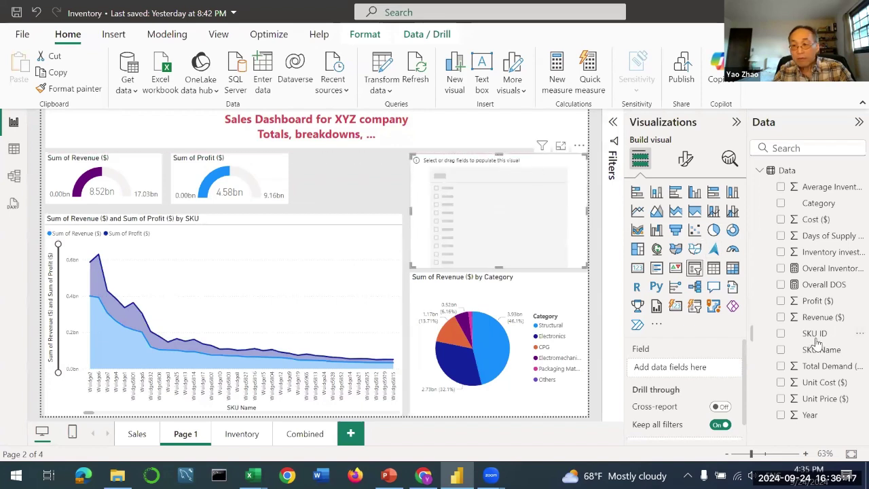
pyautogui.moveTo(821, 204); pyautogui.dragTo(494, 214)
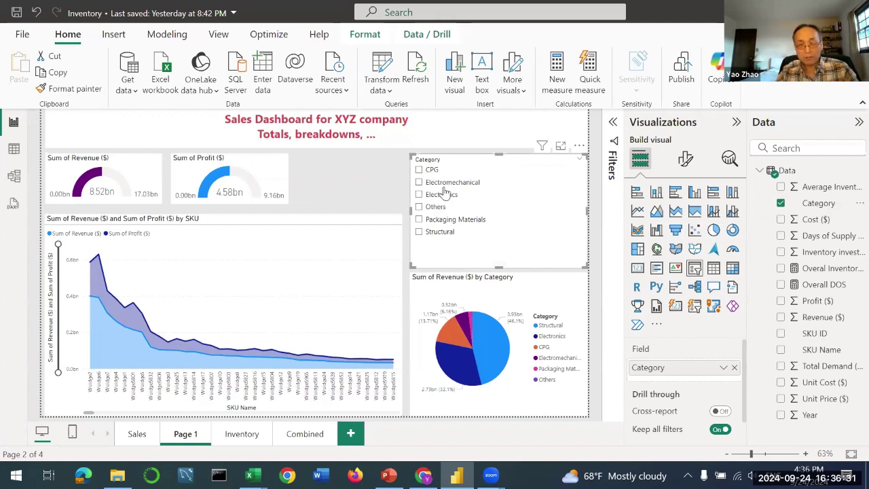
# Filter the dashboard by CPG, Electromechanical, Electronics and Others one at a time with the Category slicer, and clear the selection
pyautogui.click(419, 171)
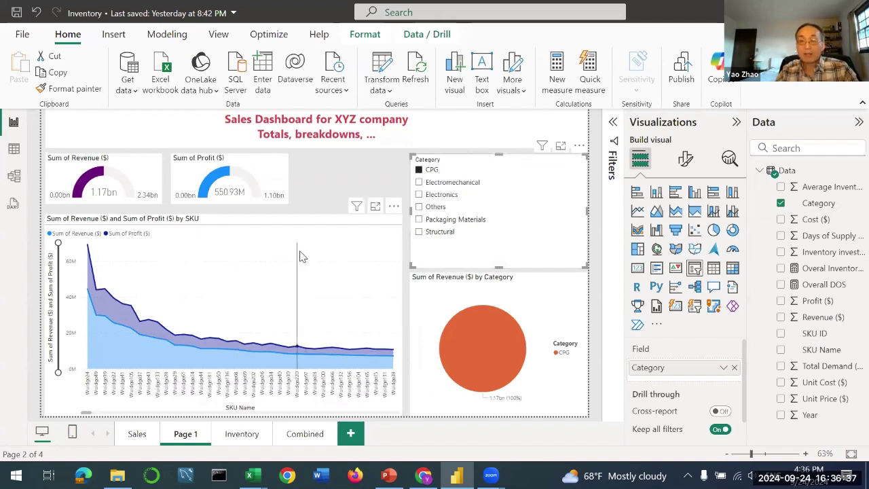
pyautogui.moveTo(302, 256)
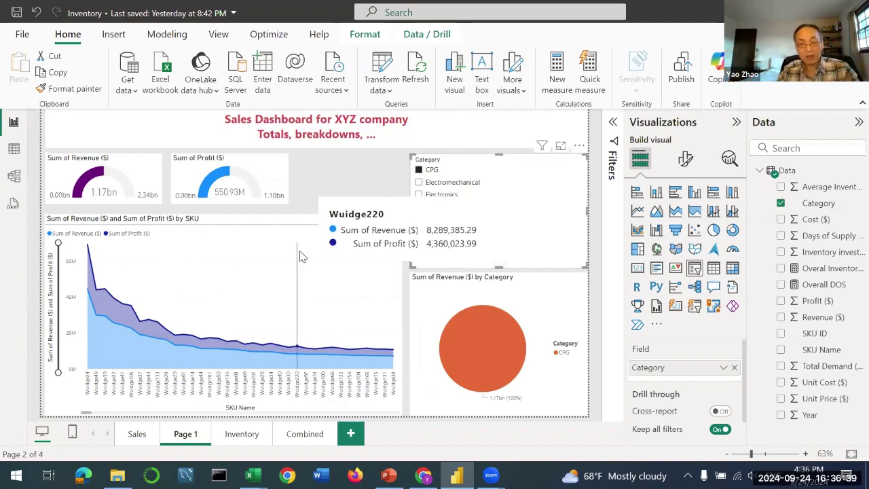
pyautogui.click(450, 184)
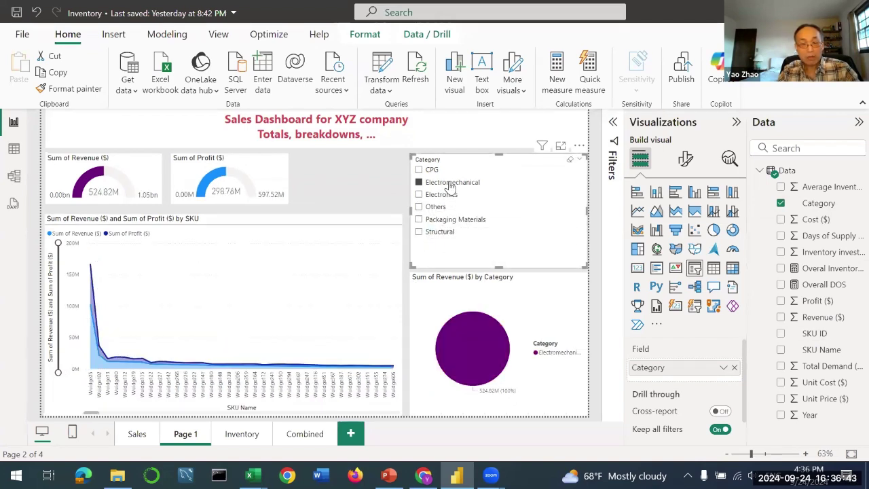
pyautogui.click(448, 195)
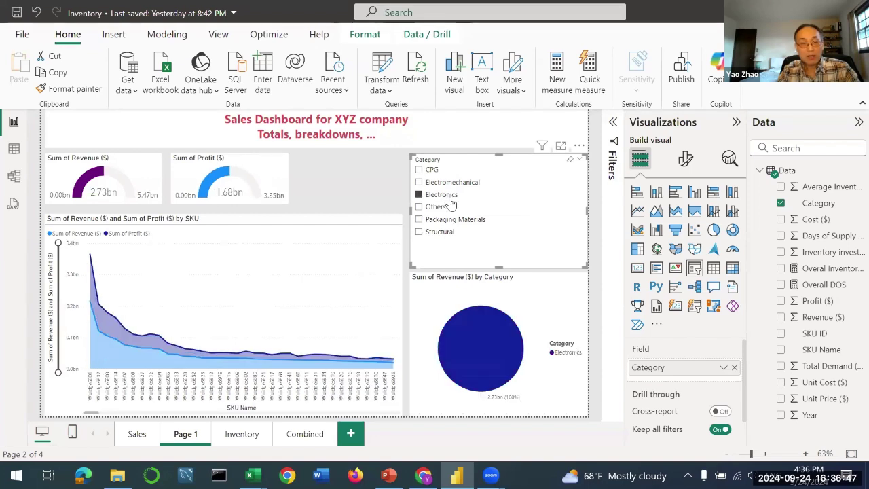
pyautogui.click(439, 207)
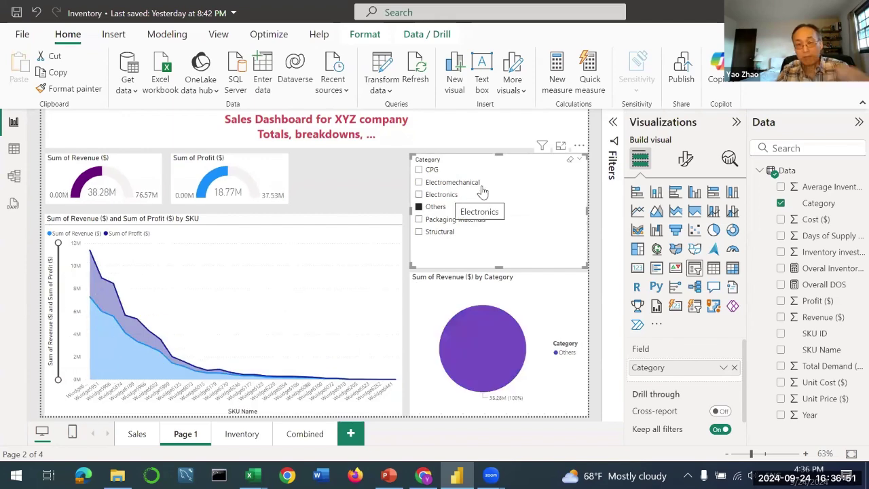
pyautogui.click(438, 184)
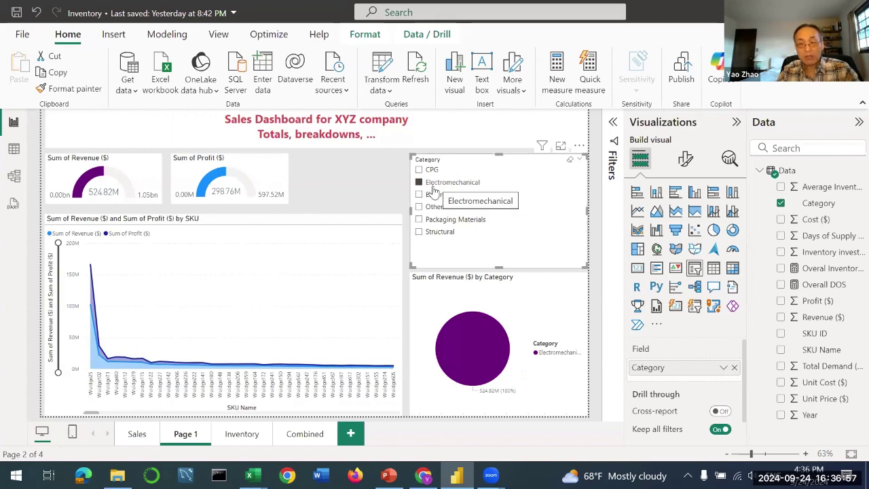
pyautogui.click(443, 183)
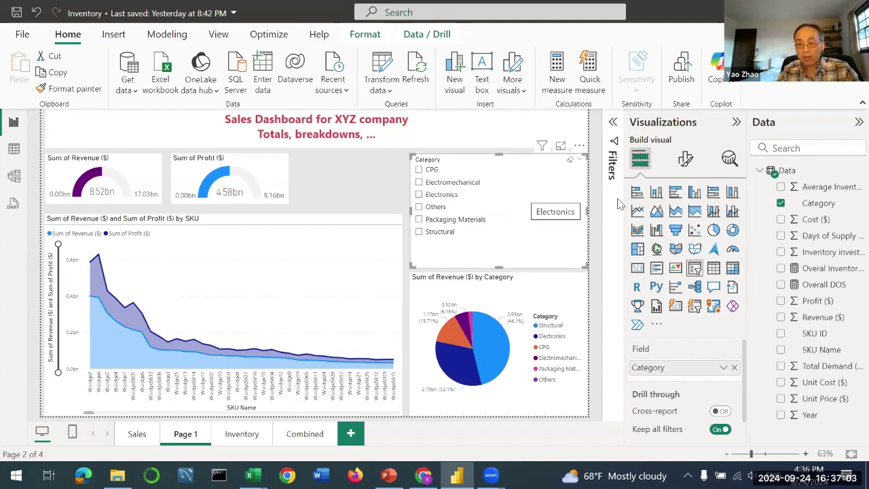
# Try the Tile style on the Category slicer and resize it to rearrange the tiles
pyautogui.click(686, 161)
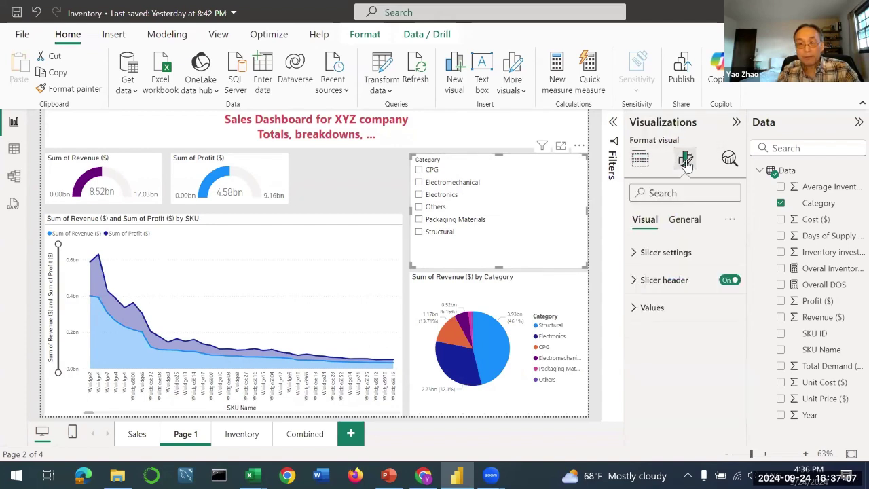
pyautogui.click(671, 252)
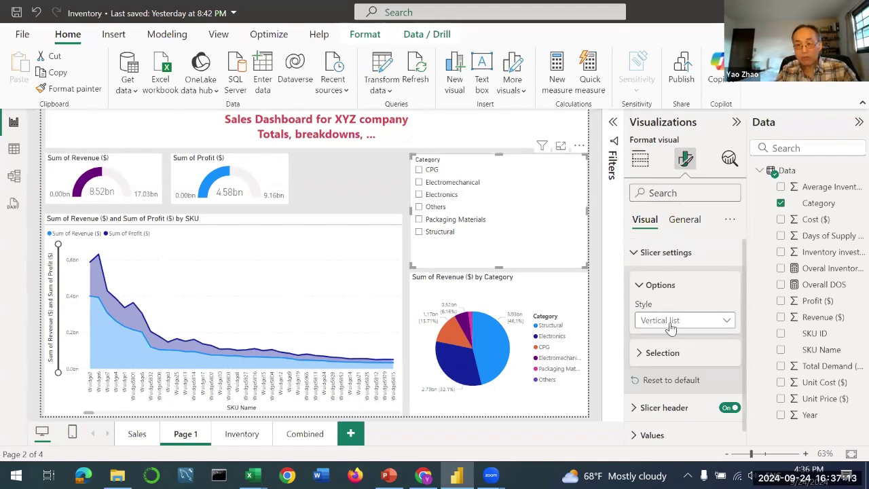
pyautogui.click(728, 323)
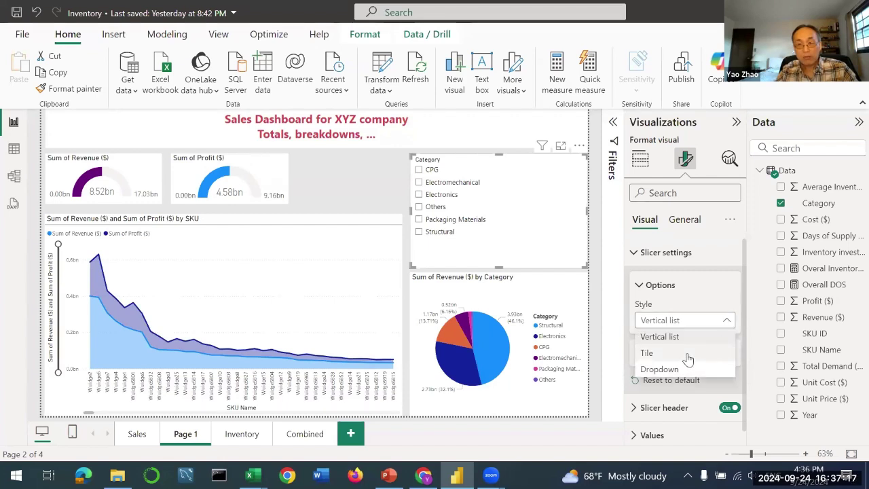
pyautogui.click(688, 354)
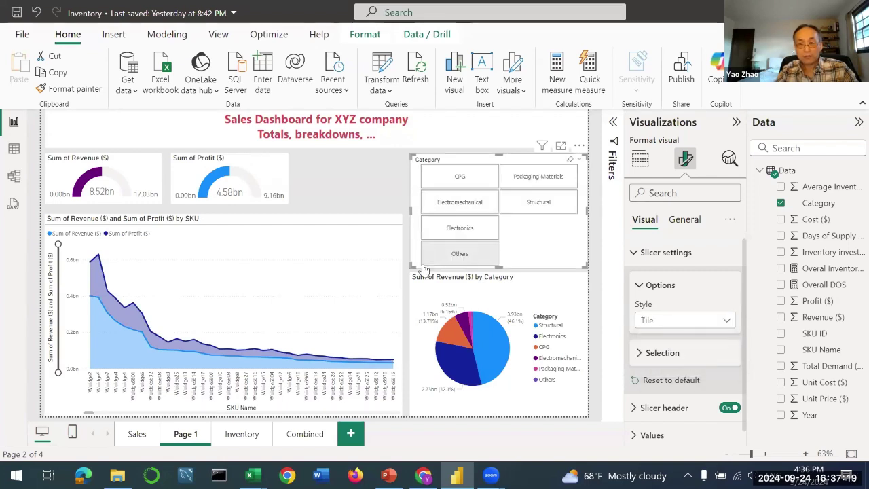
pyautogui.moveTo(390, 204); pyautogui.dragTo(415, 266)
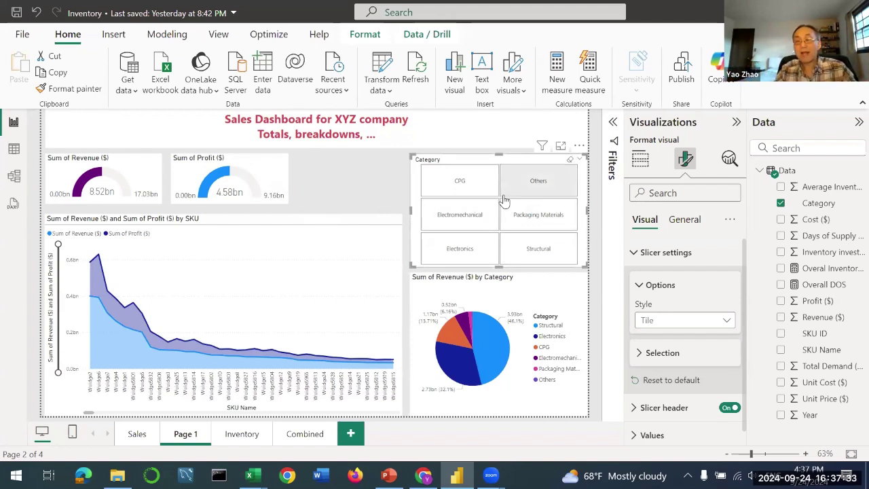
# Try the Dropdown style on the Category slicer and return it to Vertical list
pyautogui.click(728, 322)
pyautogui.click(679, 372)
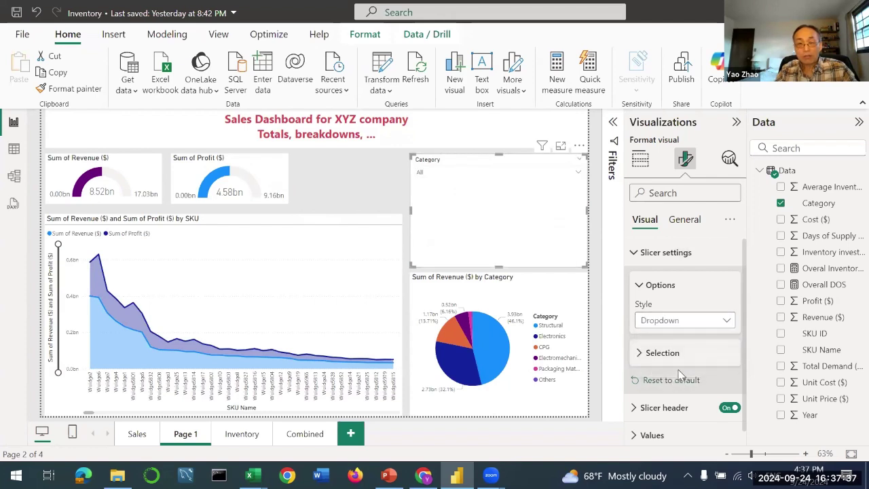
pyautogui.click(579, 174)
pyautogui.click(580, 175)
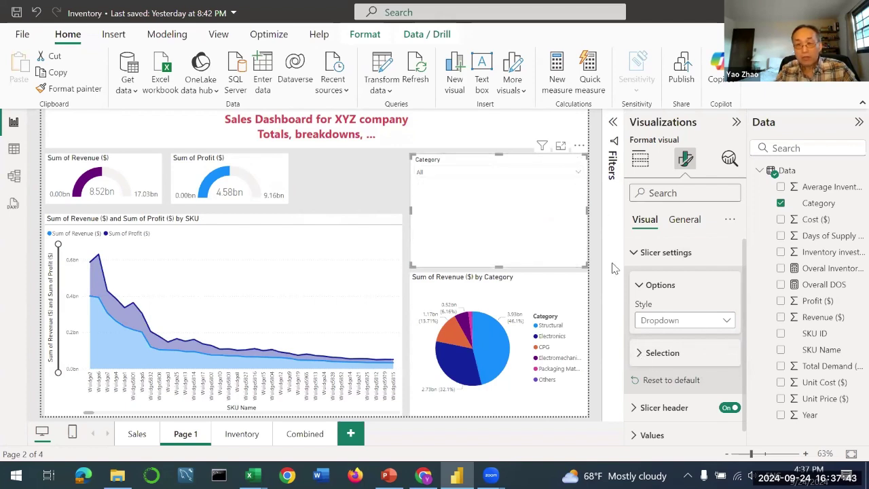
pyautogui.click(675, 327)
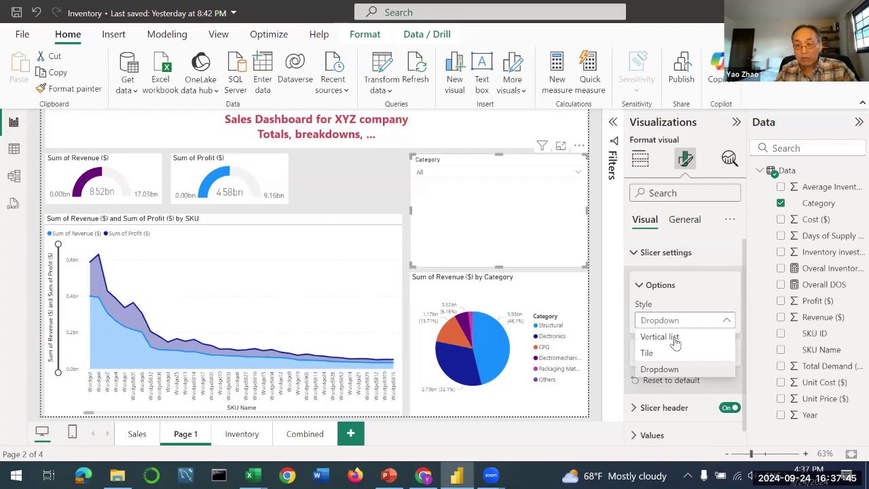
pyautogui.click(676, 343)
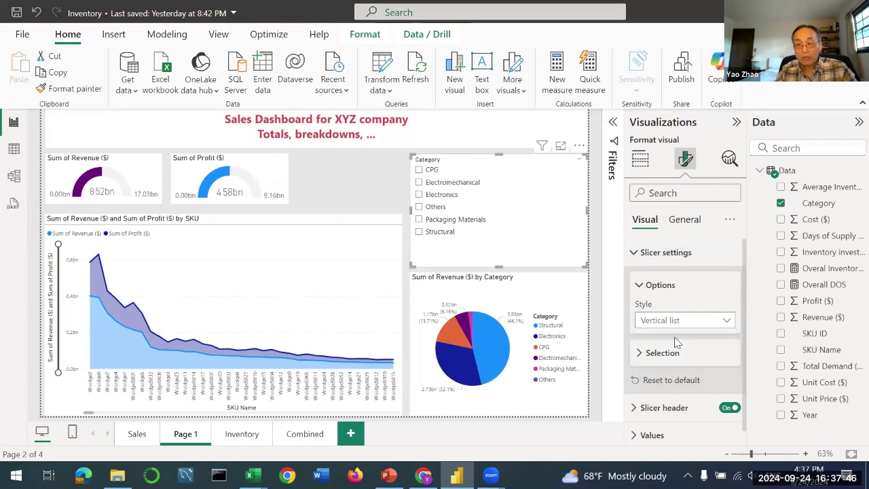
# Try the Single select option in the Category slicer's selection settings and turn it off again
pyautogui.click(641, 358)
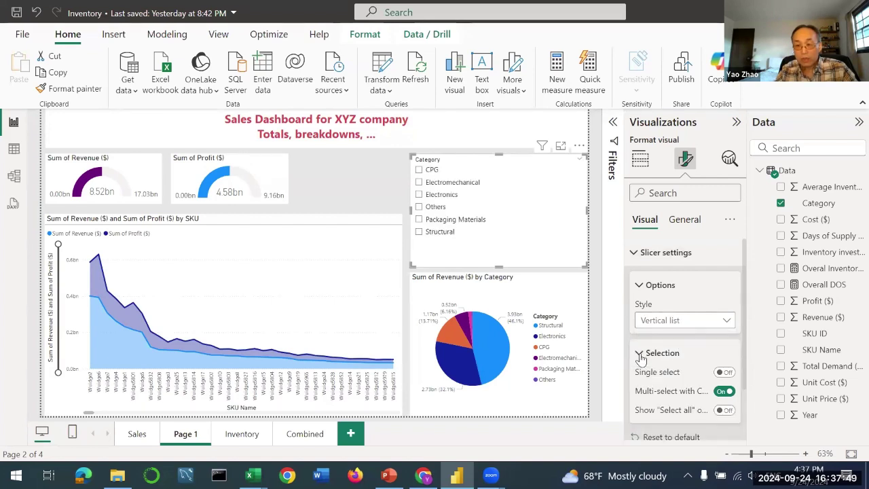
pyautogui.click(724, 373)
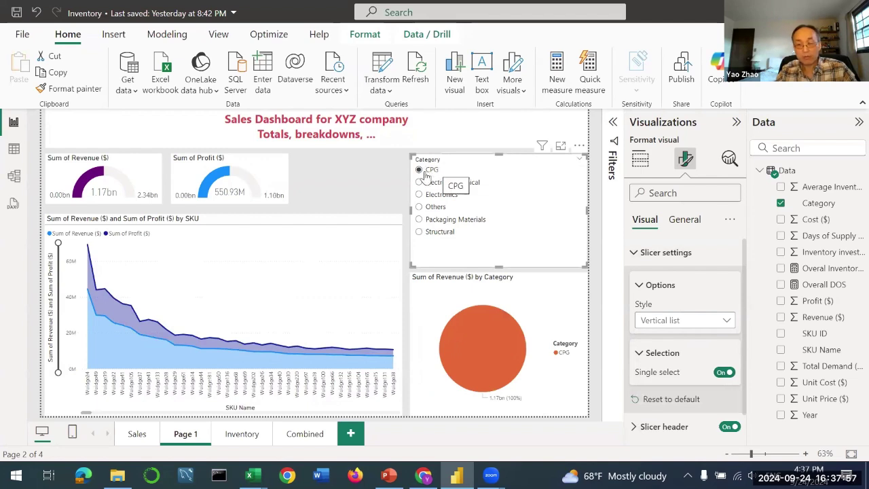
pyautogui.click(724, 372)
# Test multi-selection in the Category slicer by selecting Electromechanical and CPG together
pyautogui.scroll(-1, 676, 328)
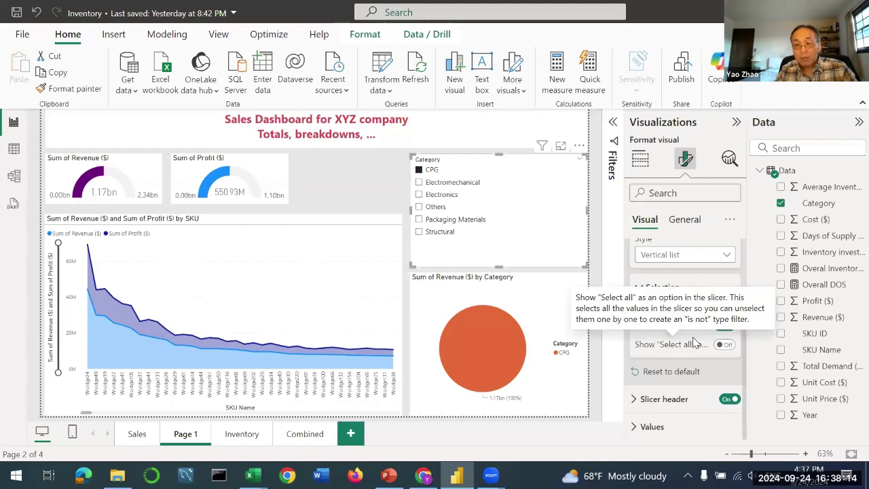
pyautogui.click(419, 183)
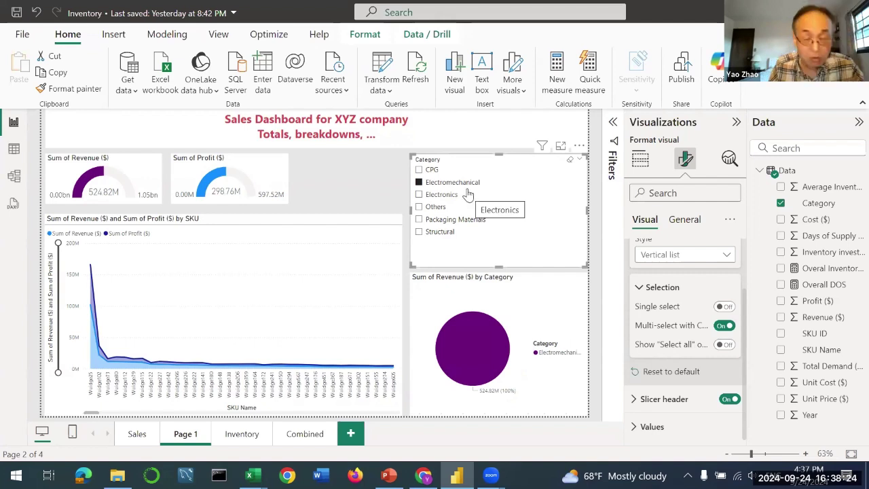
pyautogui.keyDown('ctrl'); pyautogui.click(429, 172); pyautogui.keyUp('ctrl')
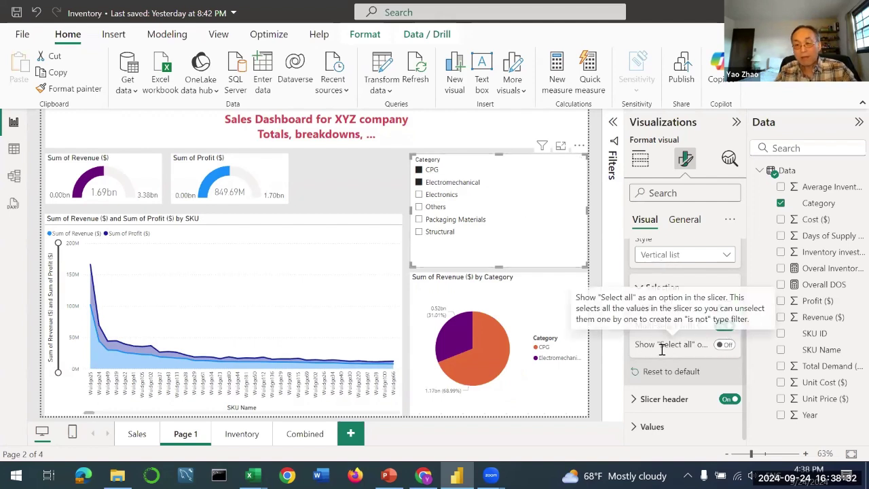
# Enable the "Select all" option for the Category slicer and use it to select and clear all categories
pyautogui.click(727, 345)
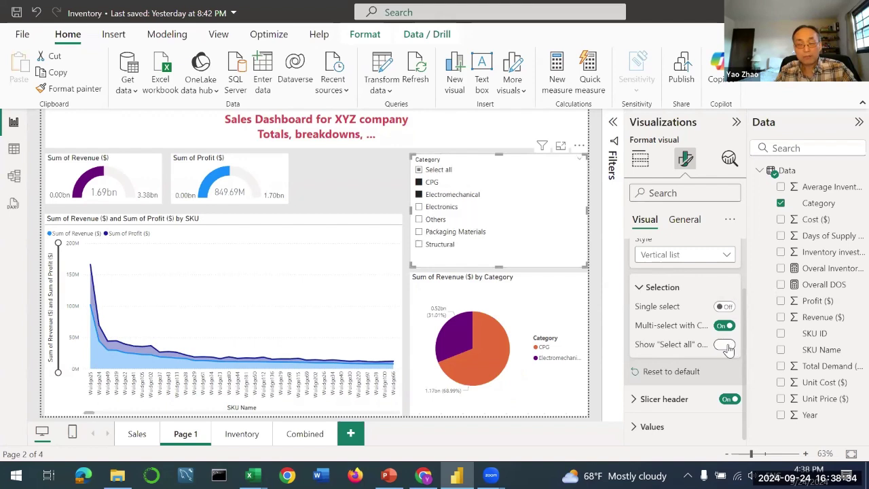
pyautogui.click(442, 171)
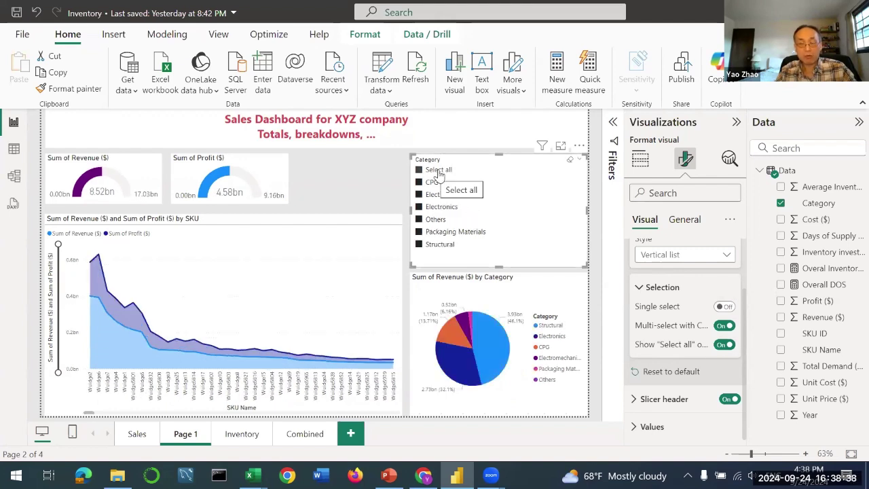
pyautogui.click(440, 172)
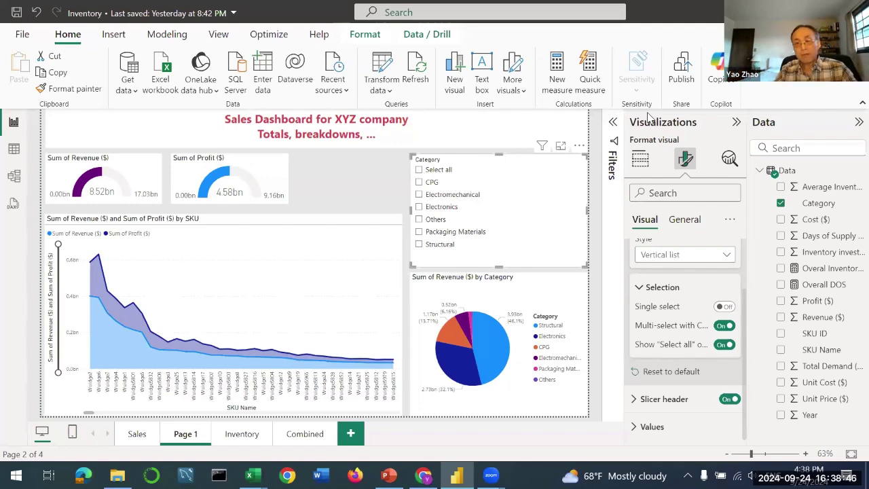
# Add SKU ID below Category in the slicer's field list and browse the SKU IDs under CPG
pyautogui.click(640, 159)
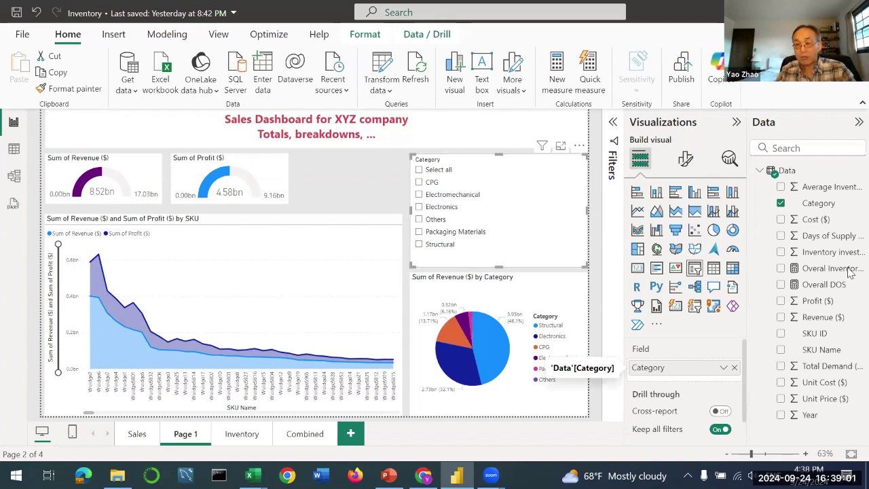
pyautogui.moveTo(830, 334); pyautogui.dragTo(713, 382)
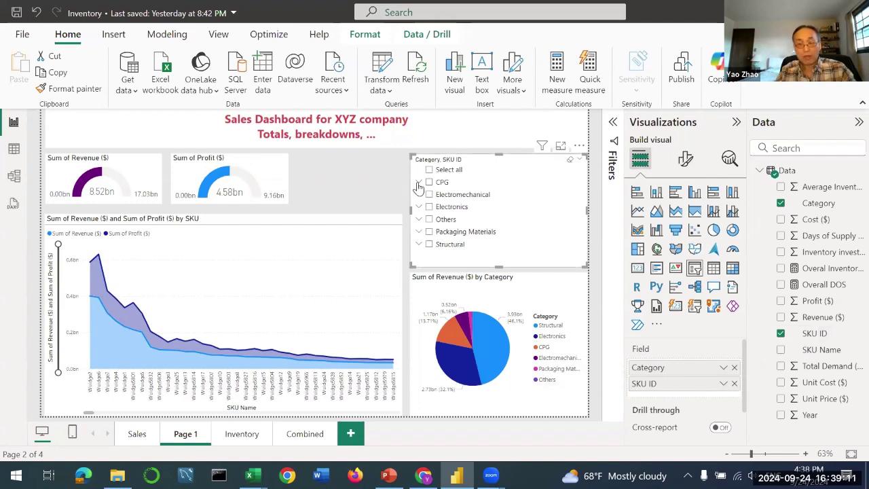
pyautogui.click(419, 184)
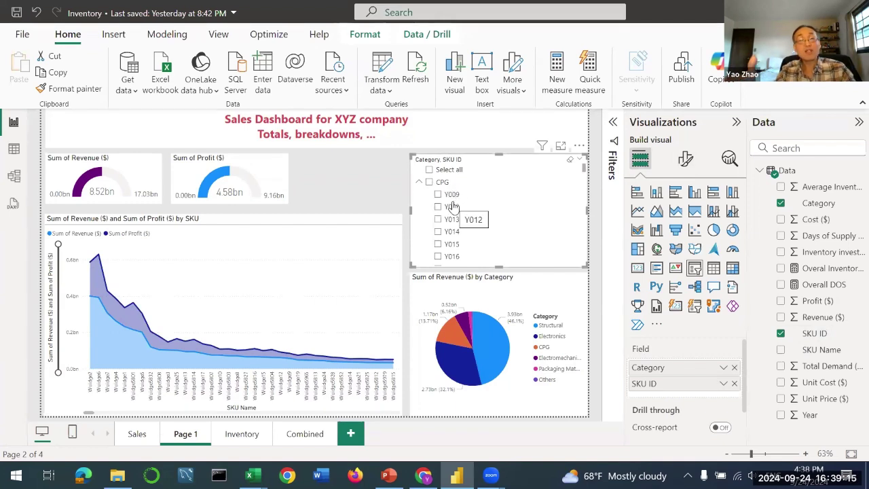
pyautogui.scroll(-2, 465, 206)
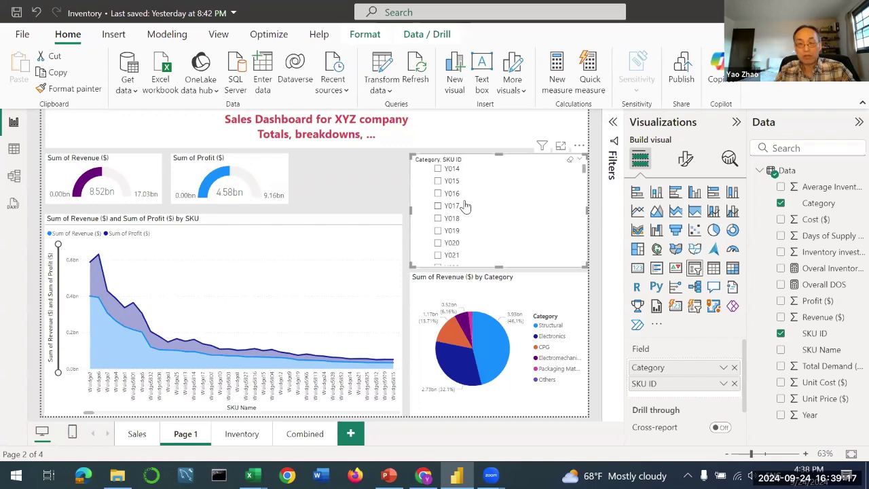
pyautogui.click(407, 251)
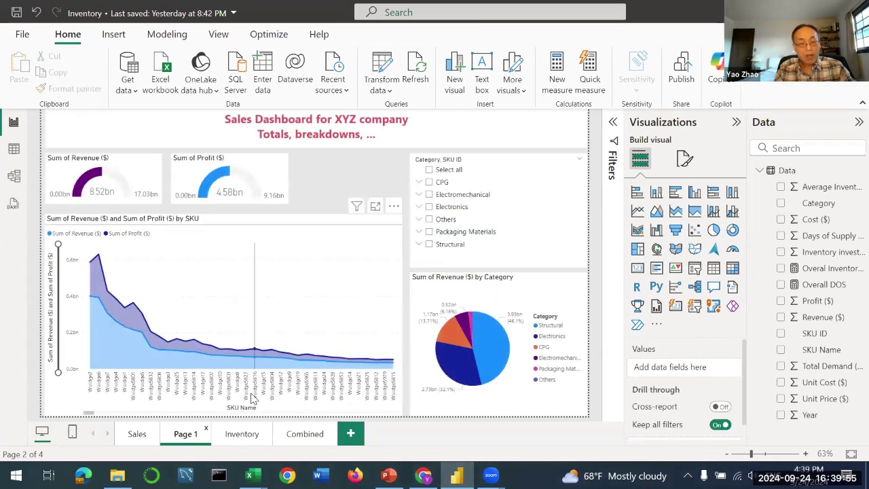
# Open the Inventory page and examine its title banner, category/SKU slicer and four inventory KPI cards
pyautogui.click(231, 440)
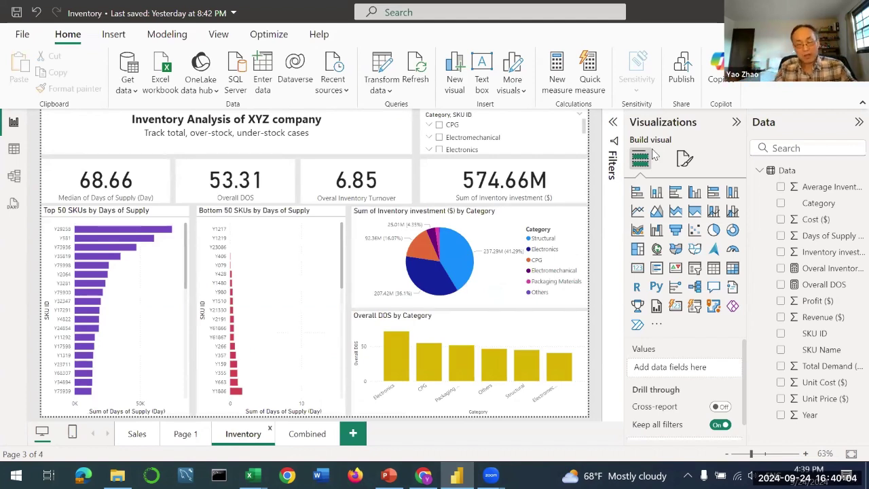
pyautogui.click(344, 132)
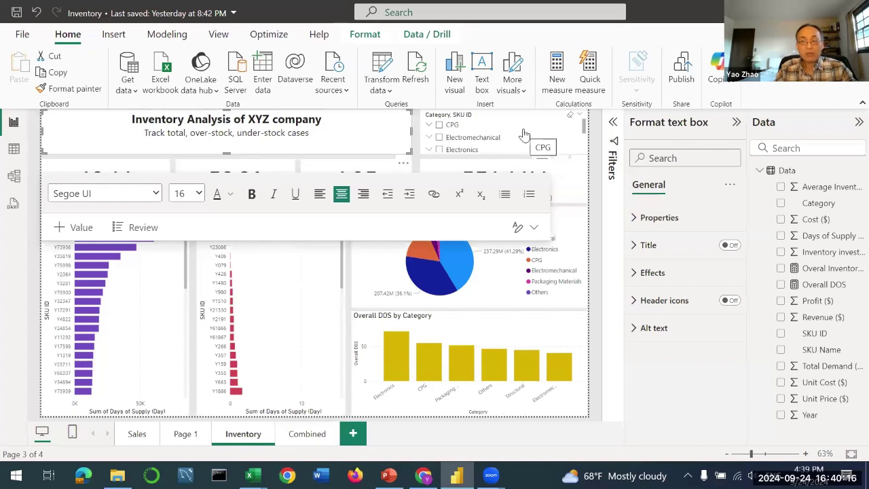
pyautogui.click(439, 125)
pyautogui.click(440, 126)
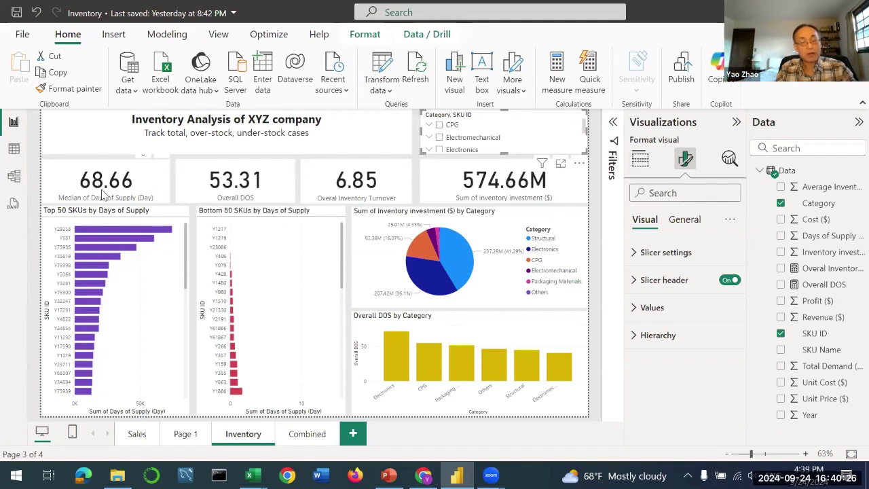
pyautogui.click(150, 180)
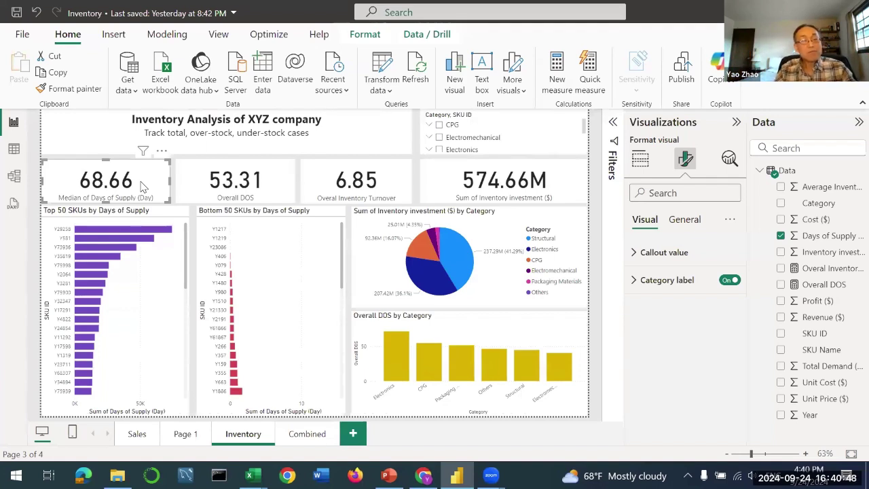
pyautogui.click(280, 186)
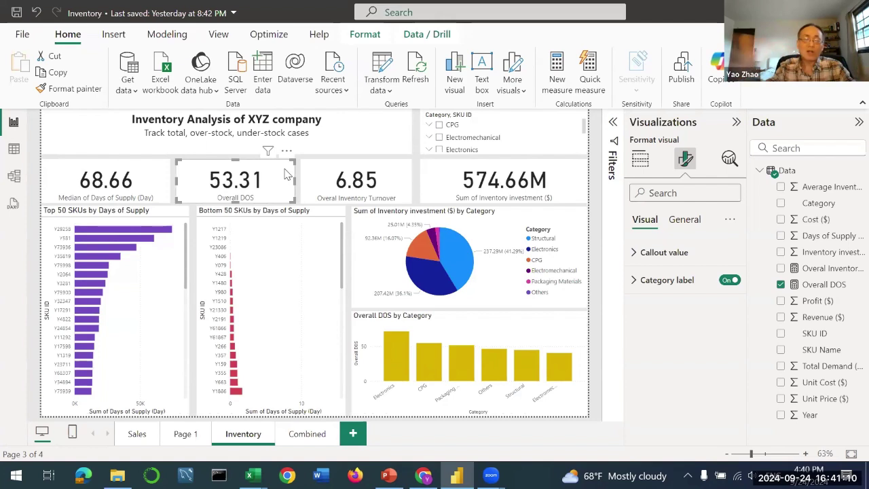
pyautogui.click(392, 182)
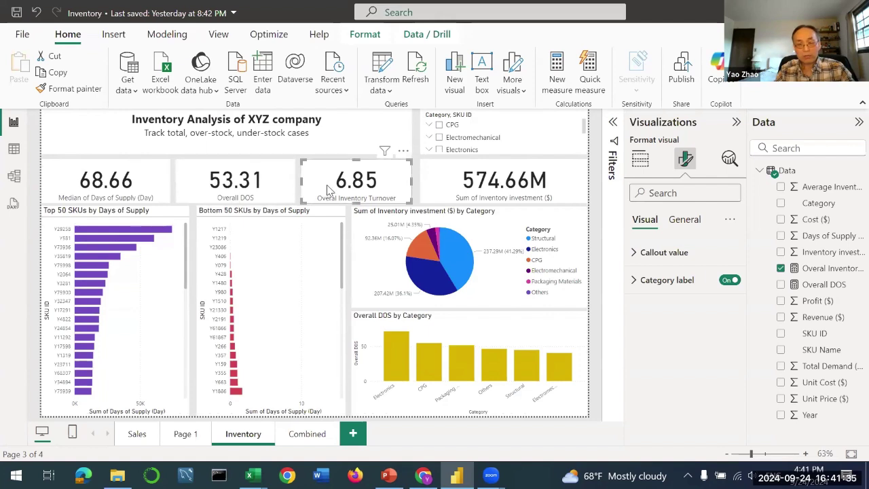
pyautogui.click(448, 182)
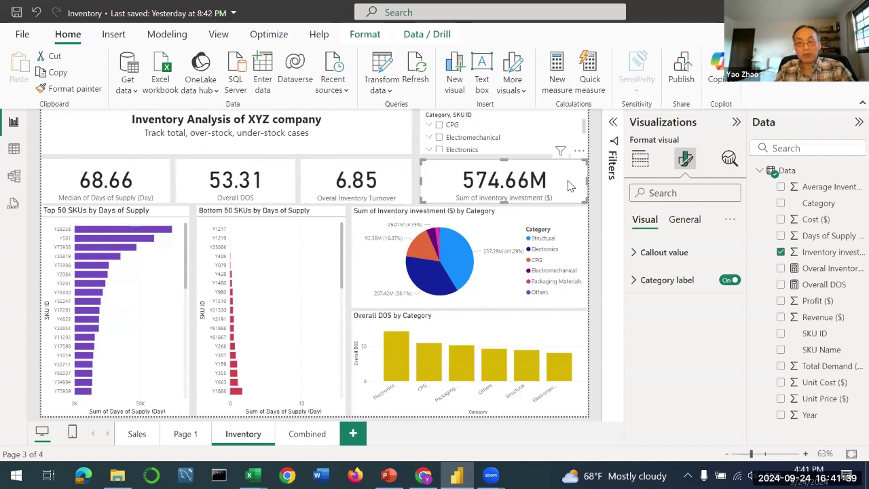
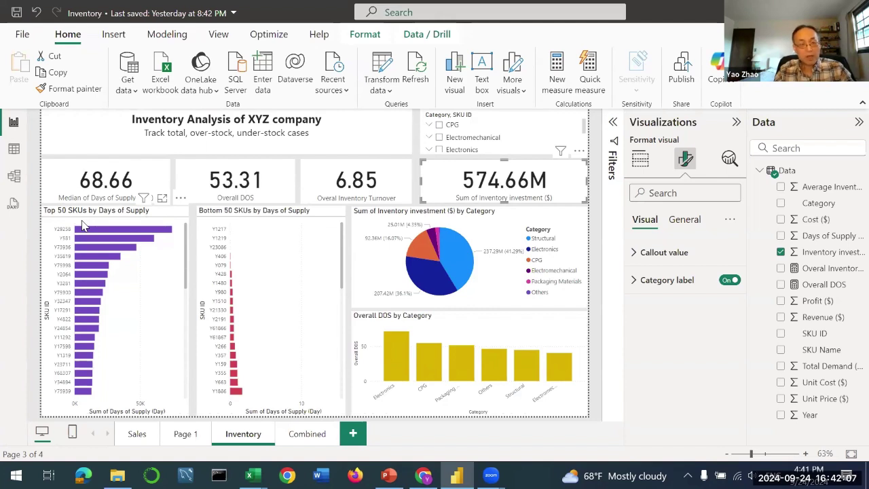
# Examine the Top 50 and Bottom 50 SKU charts, the Overall DOS by Category columns and the inventory investment pie
pyautogui.moveTo(95, 239)
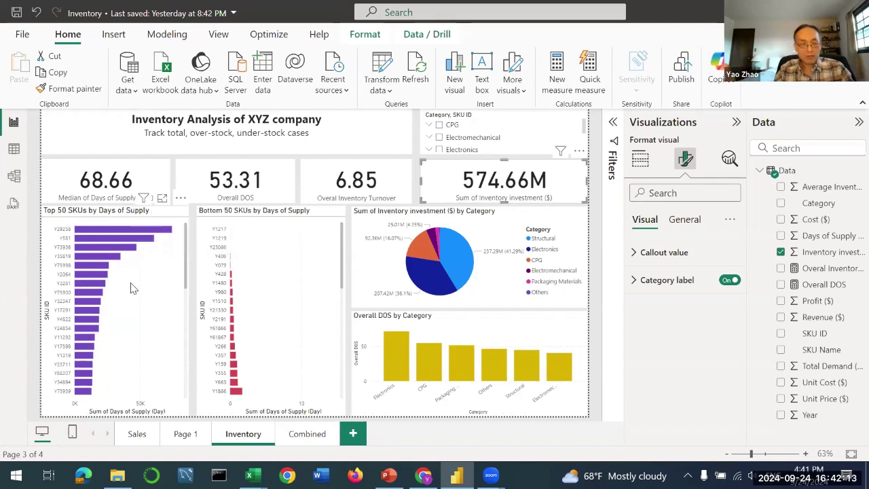
pyautogui.click(276, 261)
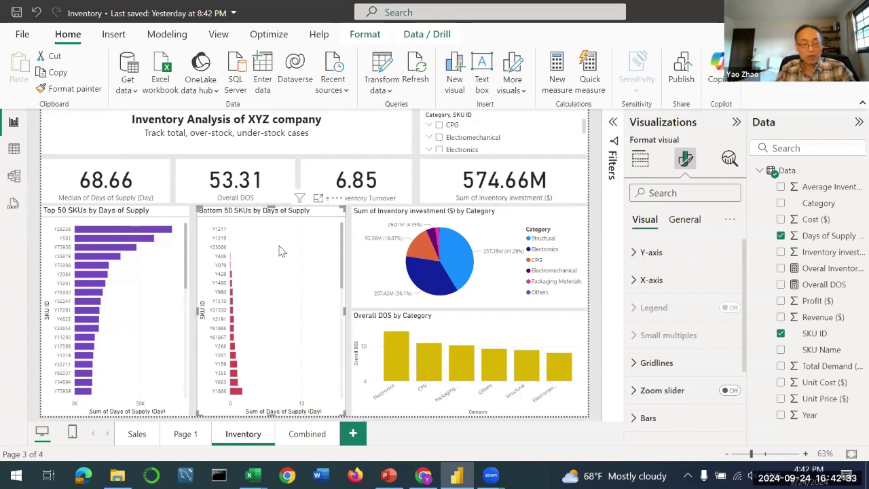
pyautogui.click(138, 290)
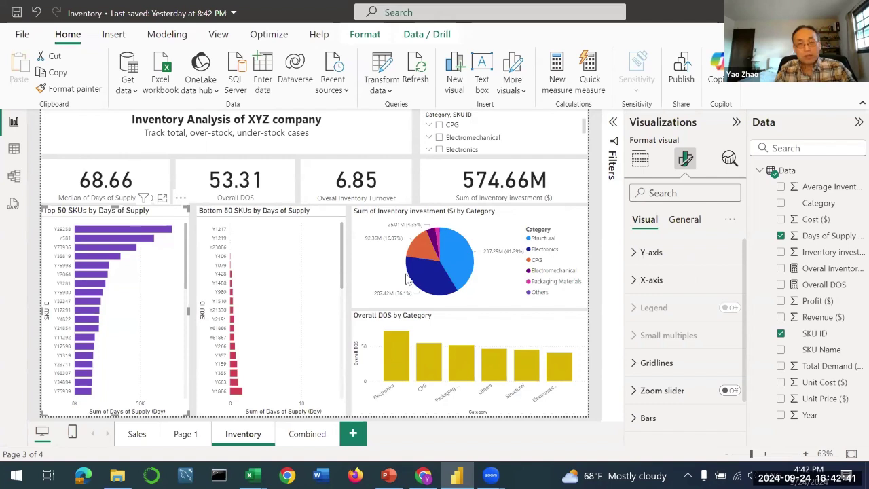
pyautogui.click(510, 330)
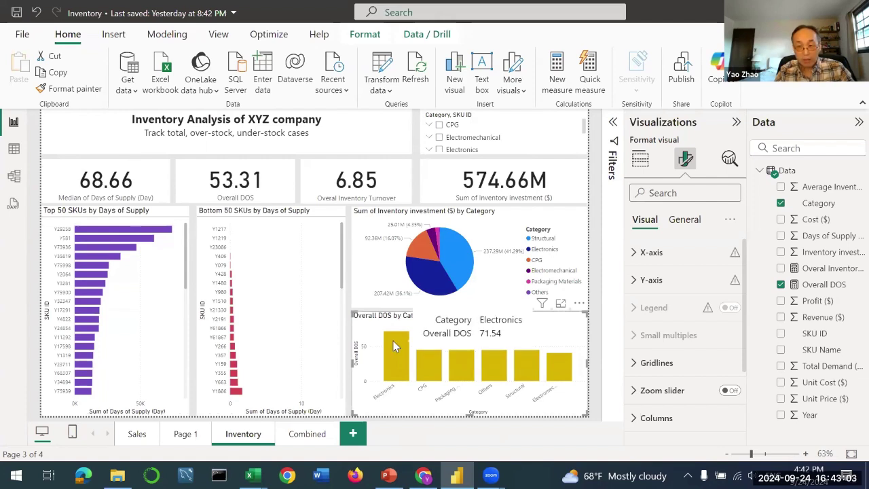
pyautogui.moveTo(566, 366)
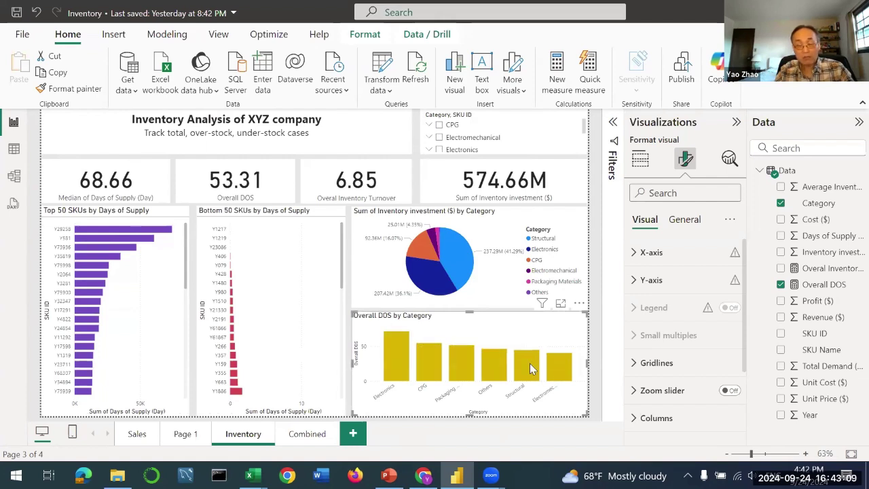
pyautogui.moveTo(532, 369)
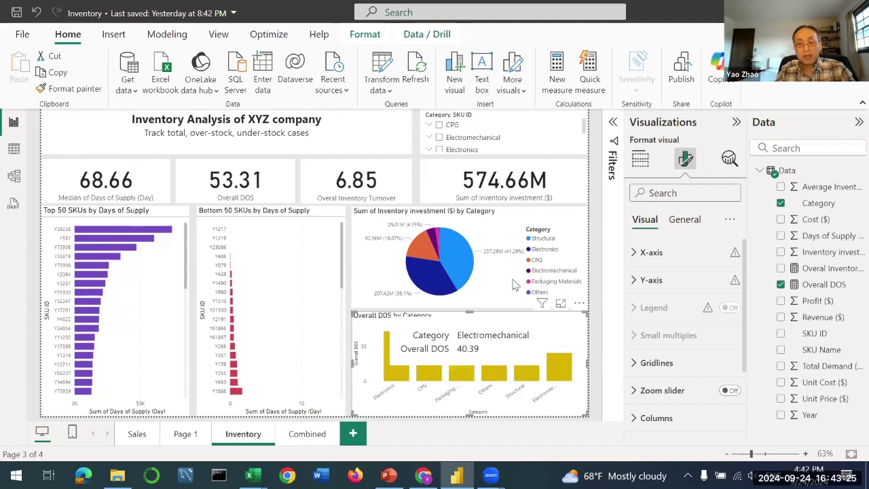
pyautogui.click(506, 232)
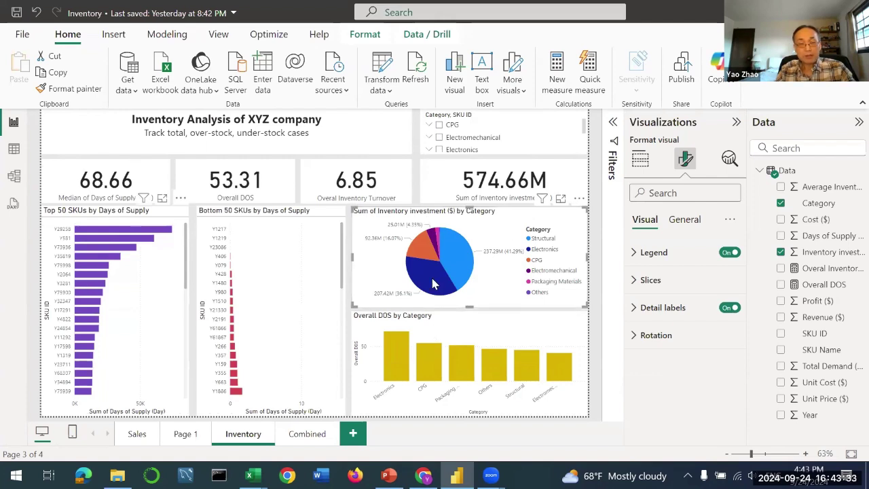
# Test the page's filtering with the pie's Structural slice, clear it, and select SKU Y009 under CPG in the slicer
pyautogui.click(463, 262)
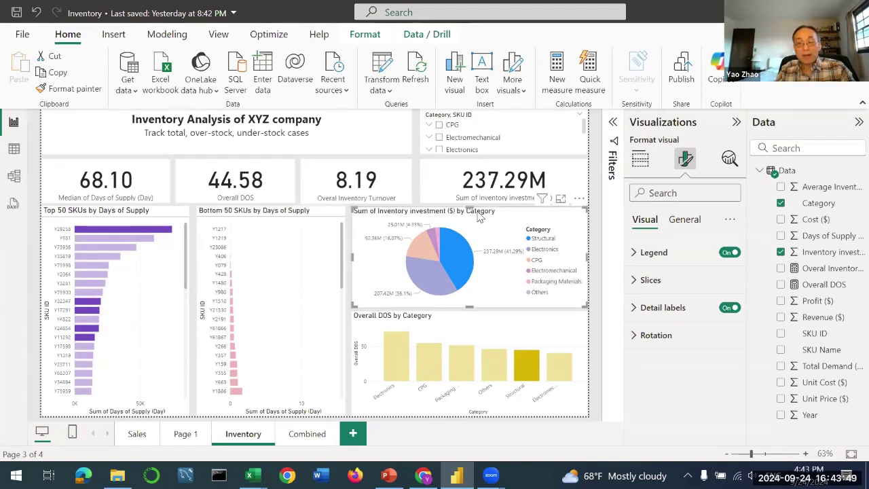
pyautogui.click(457, 258)
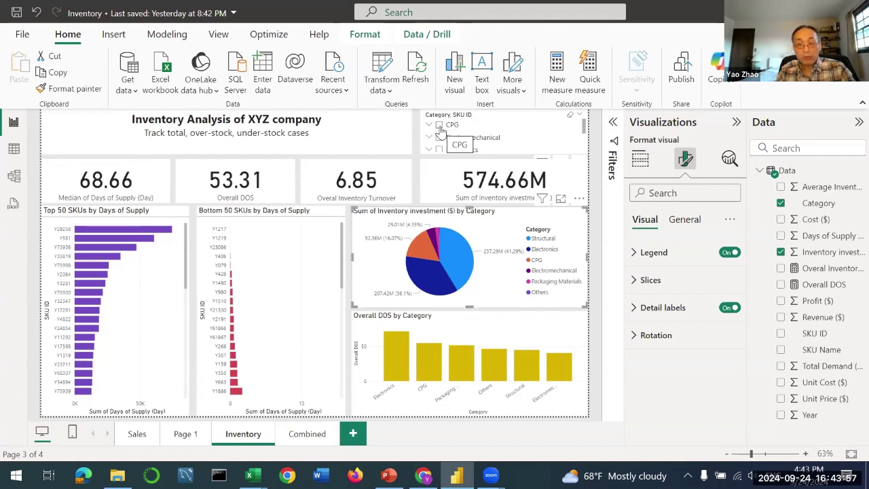
pyautogui.click(430, 126)
pyautogui.click(463, 139)
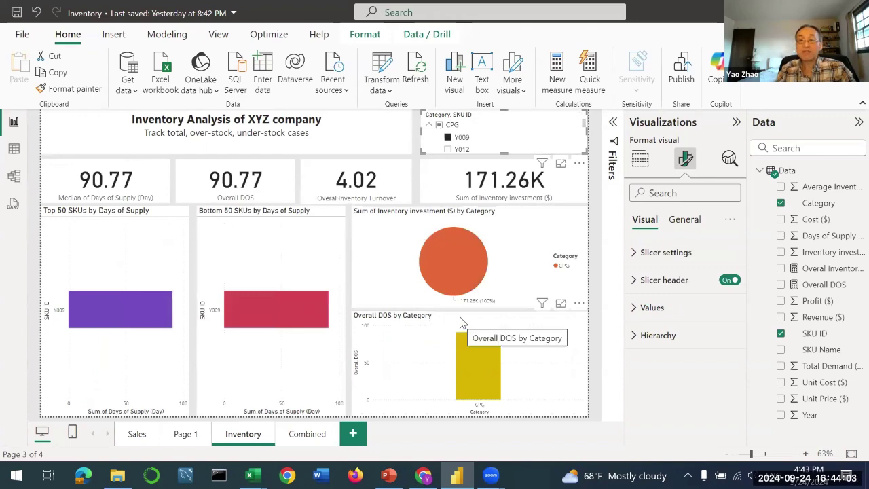
# Add a new blank report page after Inventory and set its wallpaper color to light gray
pyautogui.hotkey('ctrl', 'm')
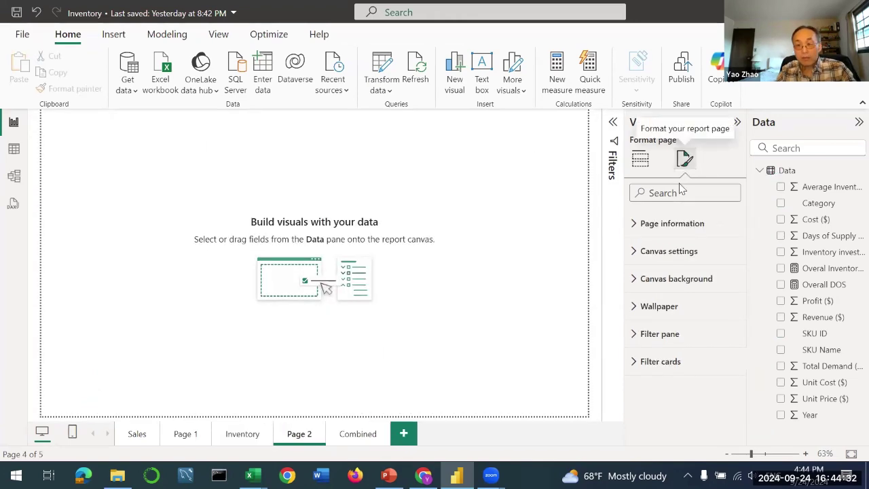
pyautogui.click(673, 307)
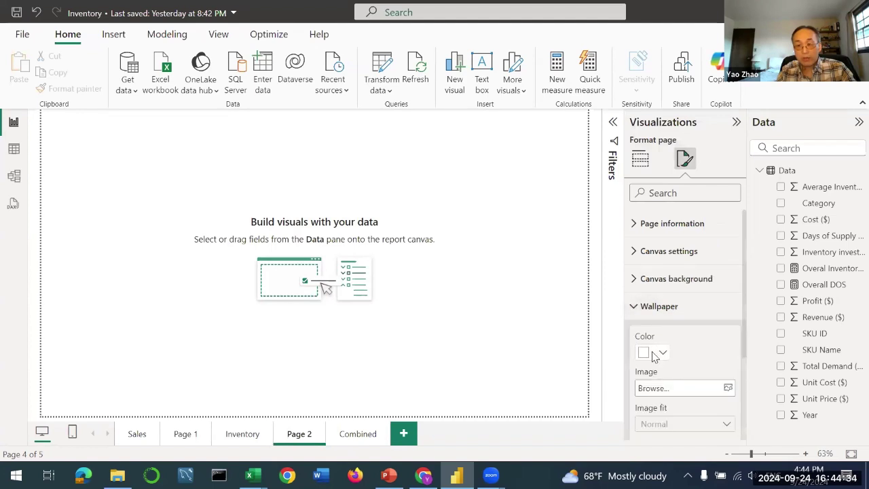
pyautogui.click(656, 351)
pyautogui.click(655, 171)
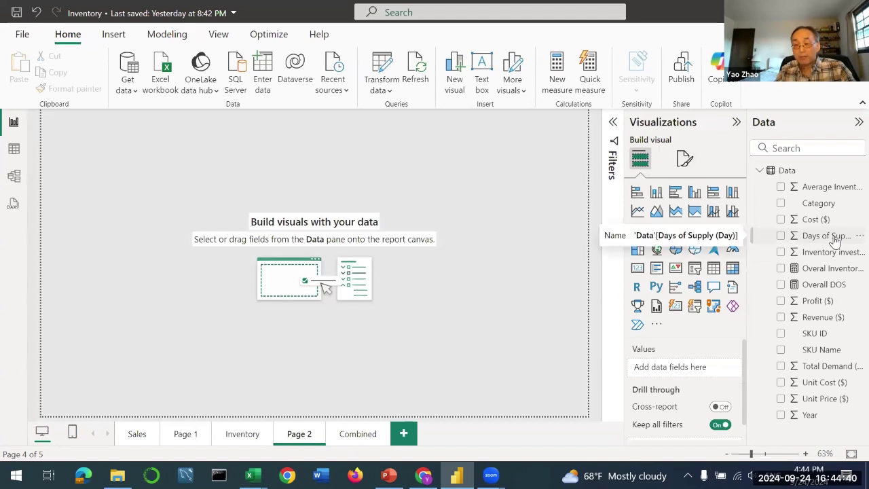
# Show Days of Supply (Day) as a card in the page's upper-left corner, summarized by Median
pyautogui.moveTo(835, 242); pyautogui.dragTo(130, 164)
pyautogui.moveTo(164, 233); pyautogui.dragTo(225, 198)
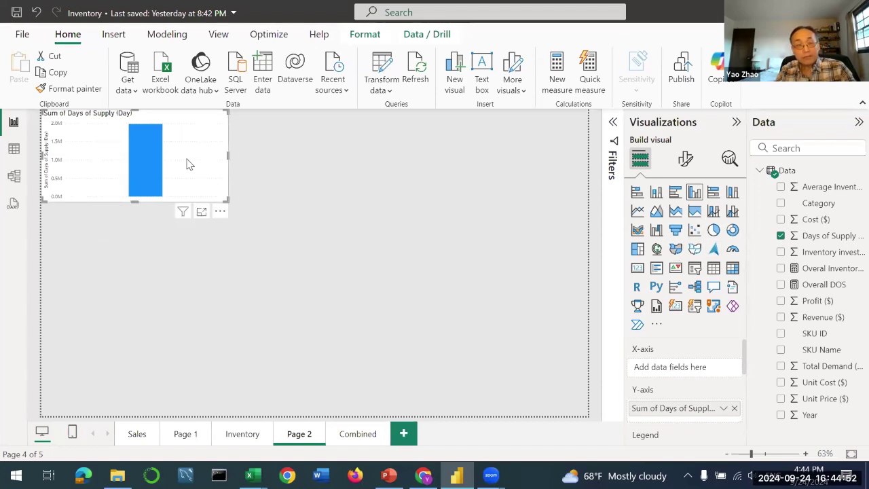
pyautogui.click(637, 269)
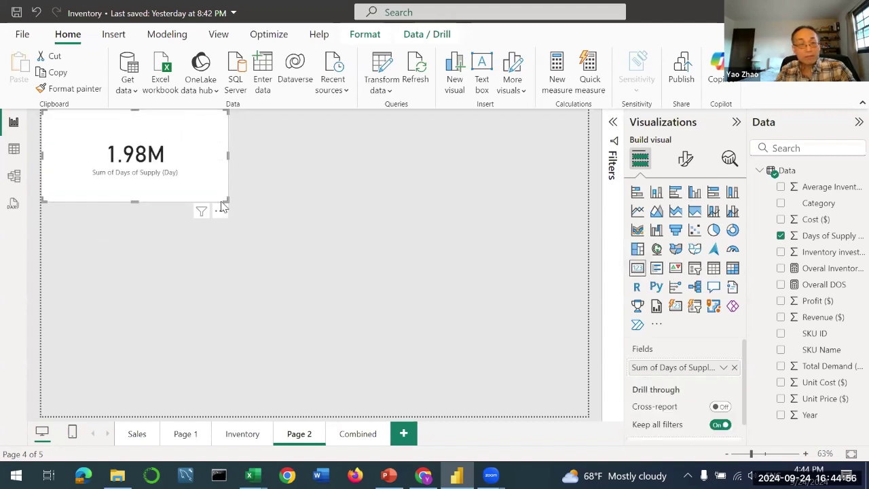
pyautogui.moveTo(227, 204); pyautogui.dragTo(224, 182)
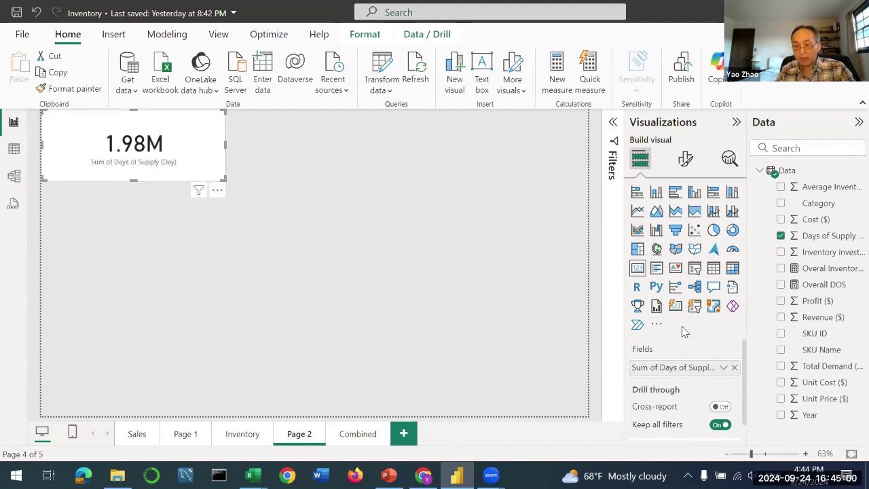
pyautogui.click(724, 370)
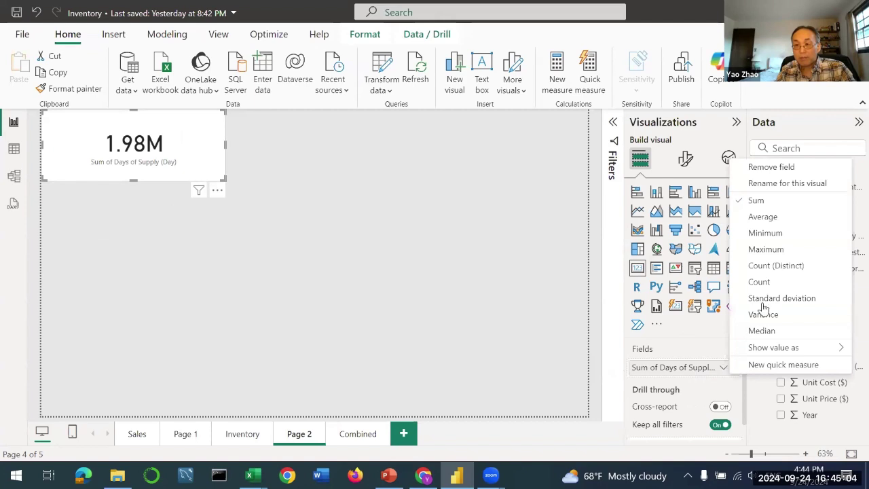
pyautogui.click(762, 331)
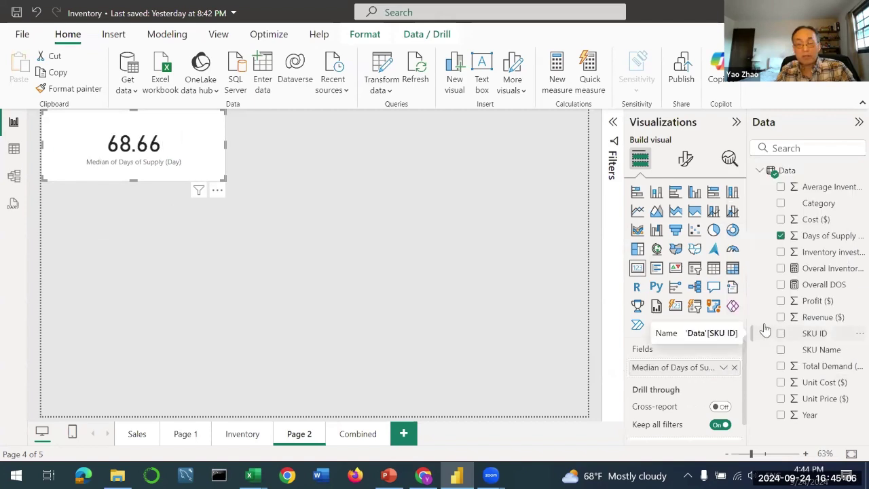
# Shrink the Median of Days of Supply card and move it down clear of the measure formula
pyautogui.moveTo(222, 177); pyautogui.dragTo(174, 172)
pyautogui.click(277, 197)
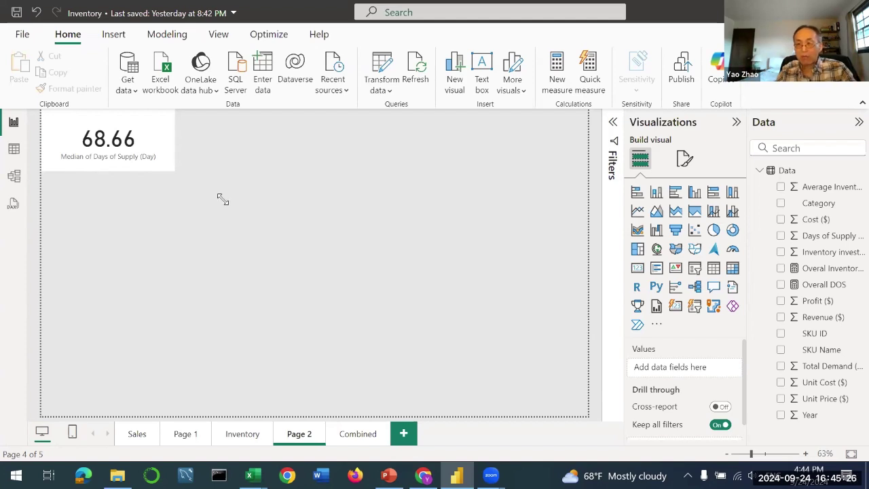
pyautogui.click(844, 290)
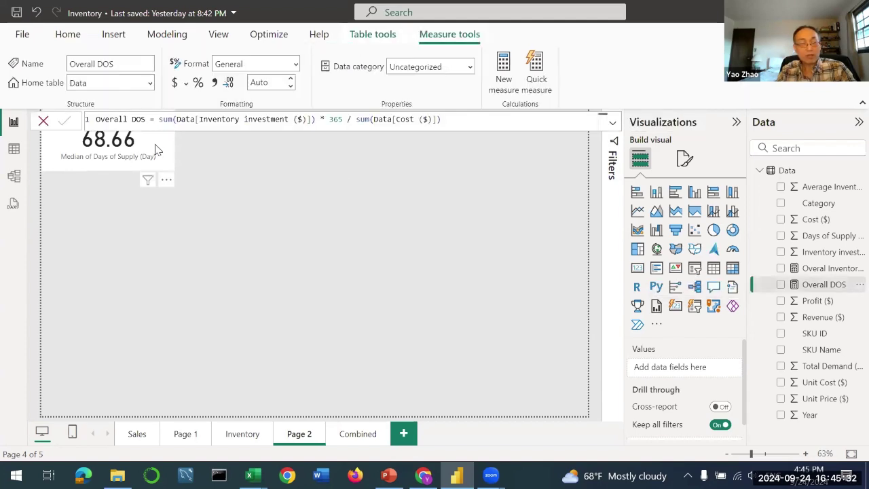
pyautogui.click(155, 170)
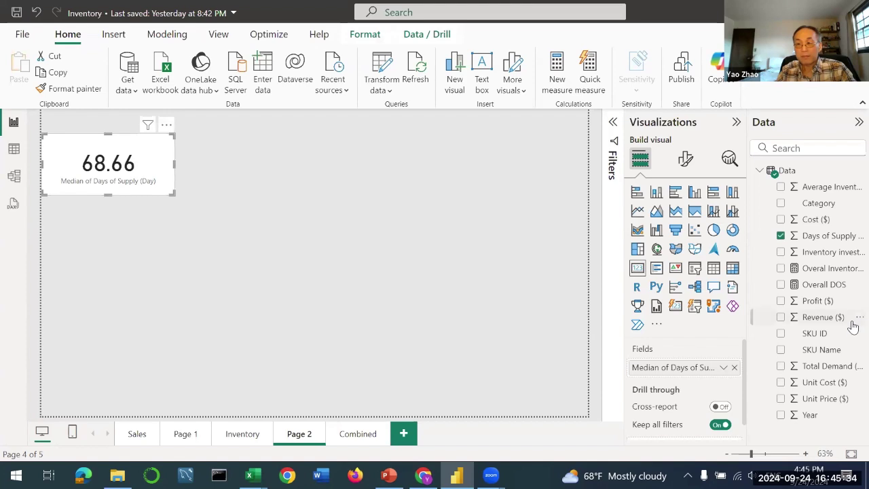
# Examine the Overall DOS measure's formula, including its Inventory investment ($) and Cost ($) terms
pyautogui.click(839, 285)
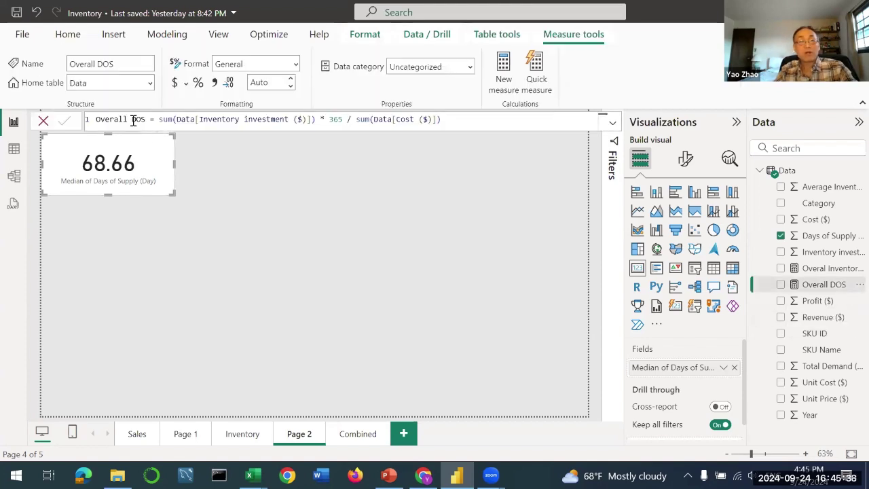
pyautogui.click(307, 120)
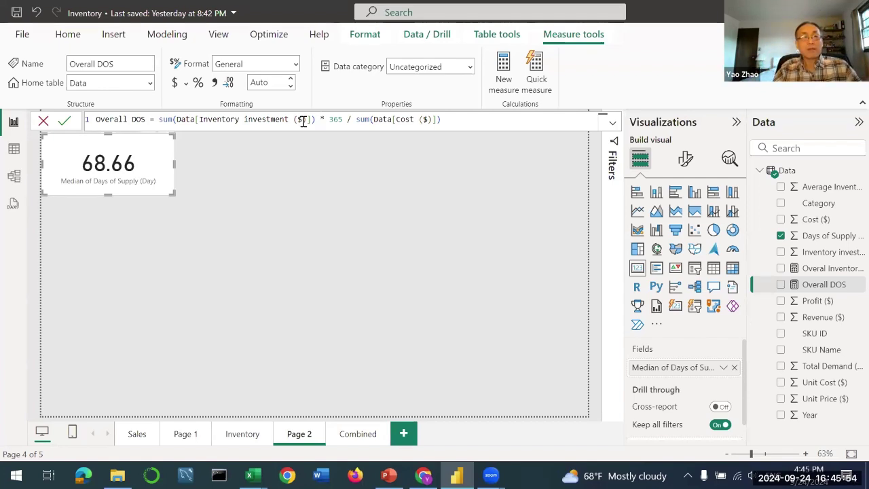
pyautogui.click(173, 120)
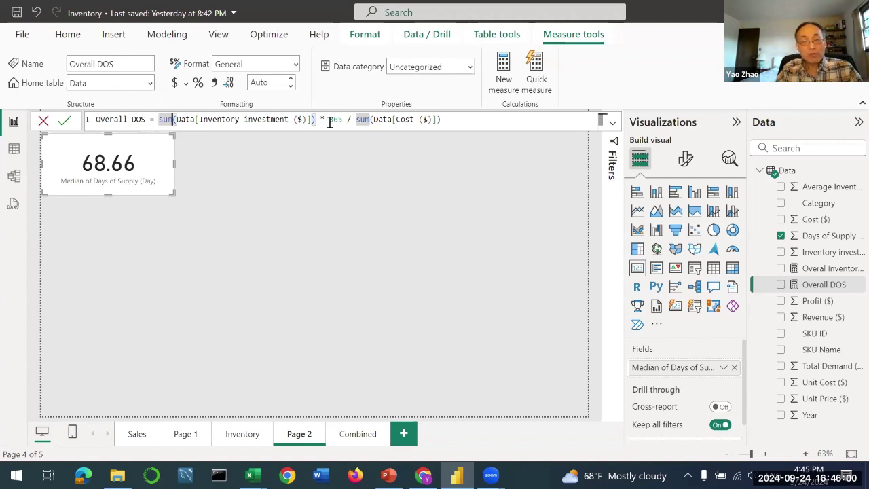
pyautogui.moveTo(195, 120); pyautogui.dragTo(303, 120)
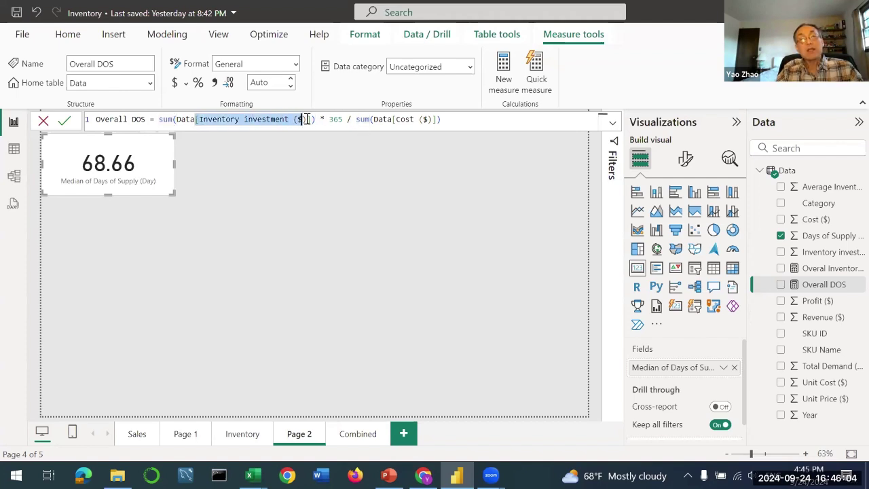
pyautogui.moveTo(397, 121); pyautogui.dragTo(428, 120)
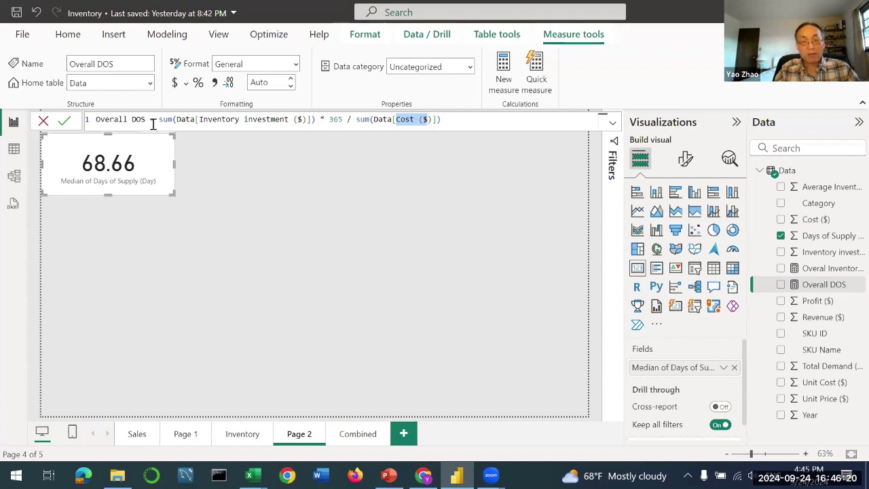
pyautogui.click(217, 119)
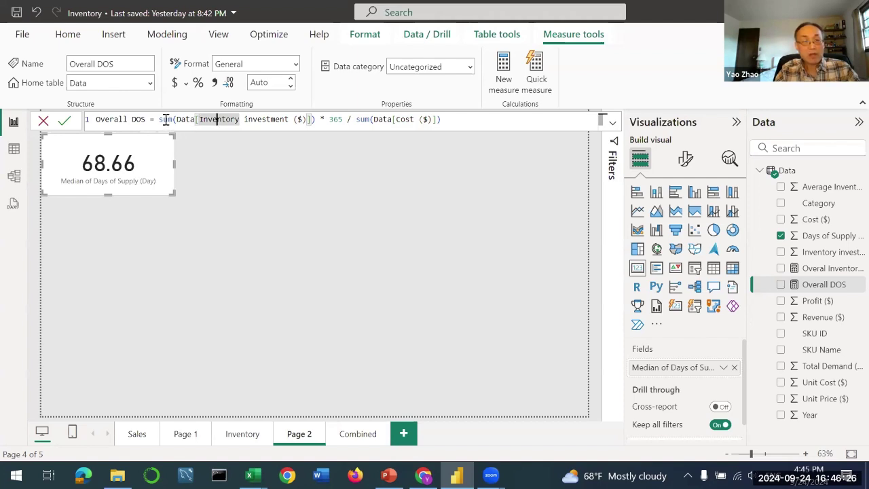
# Examine the sum function, the Data table reference and the Inventory investment ($) column in the Overall DOS formula
pyautogui.doubleClick(165, 119)
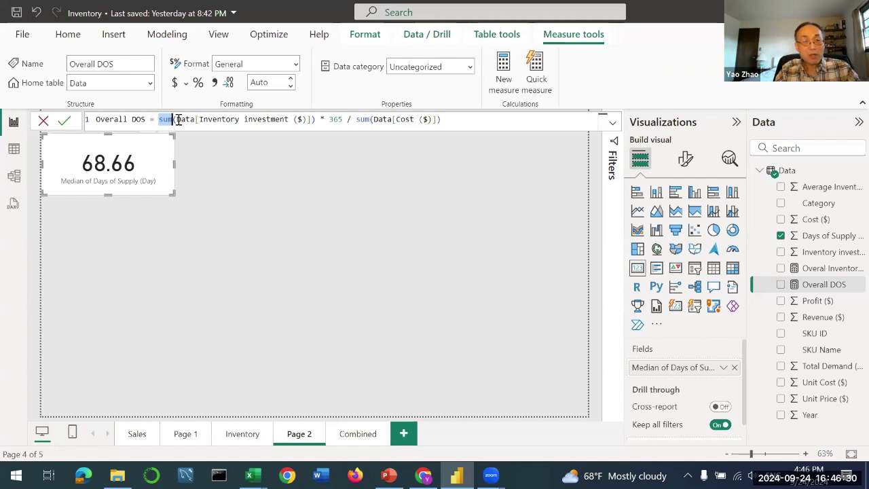
pyautogui.moveTo(176, 118); pyautogui.dragTo(191, 117)
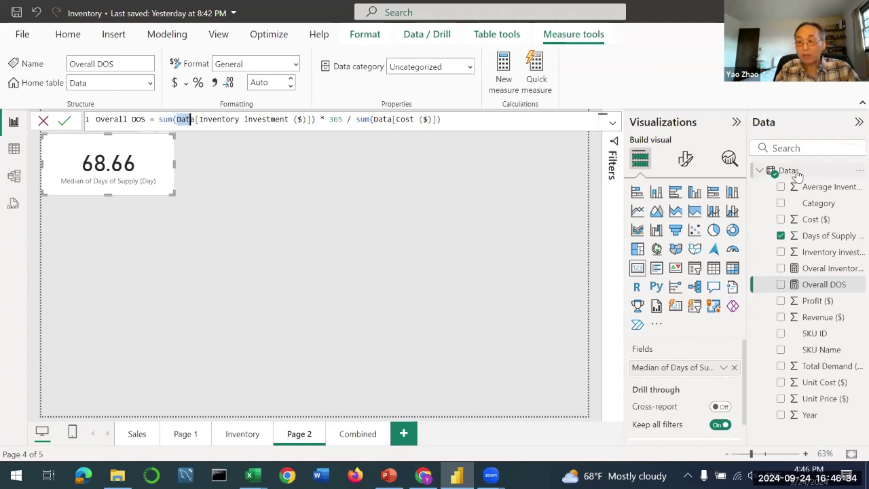
pyautogui.moveTo(792, 173)
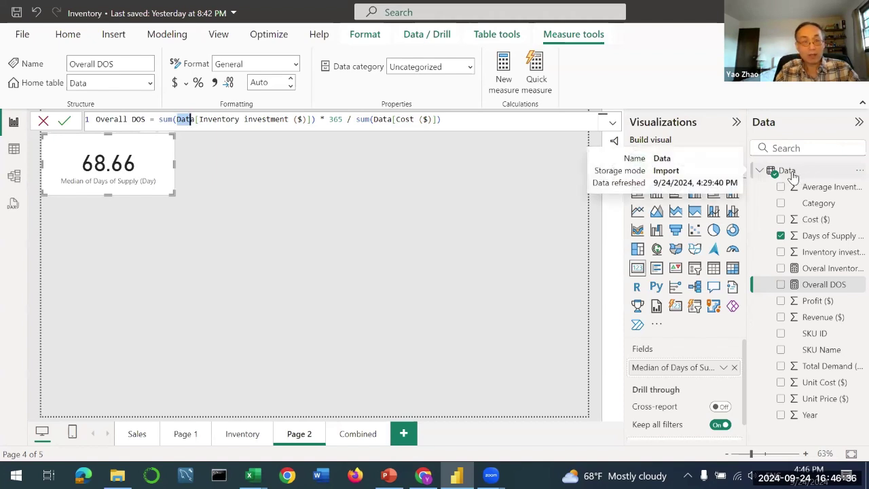
pyautogui.click(199, 120)
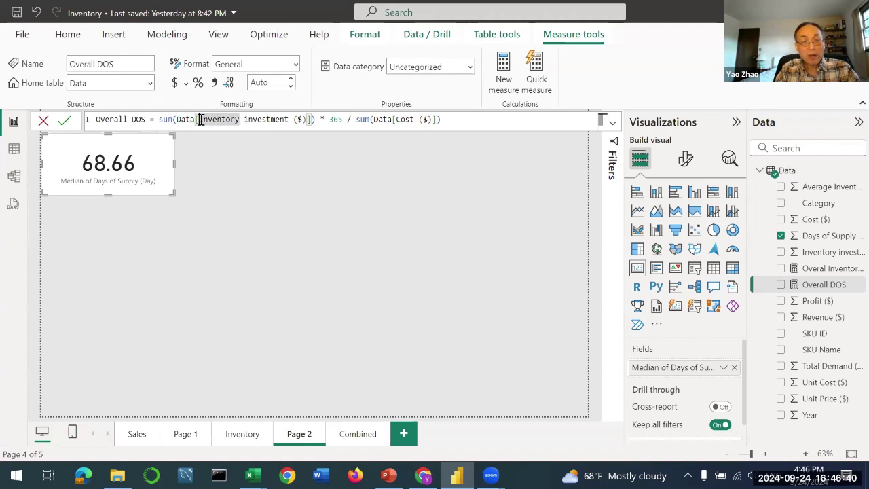
pyautogui.moveTo(201, 119); pyautogui.dragTo(308, 119)
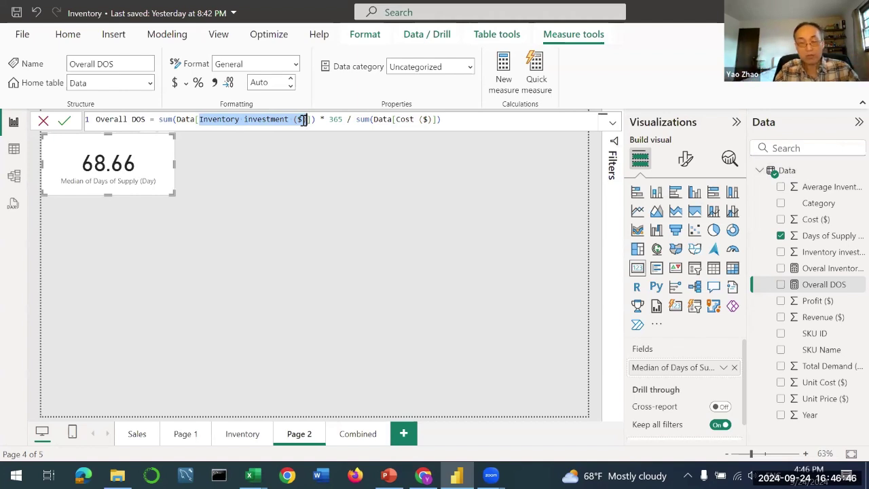
# Switch to the Inventory-example workbook in Excel, locate the Inventory investment ($) column header, and return to Power BI
pyautogui.click(249, 475)
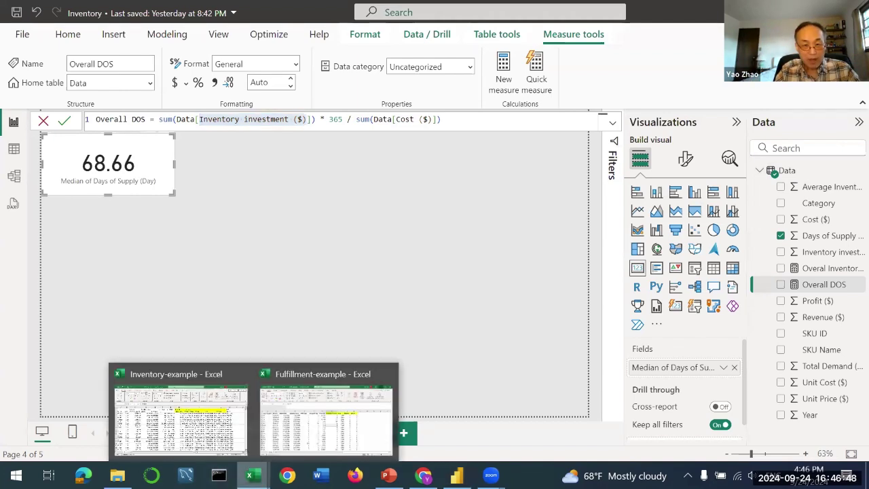
pyautogui.click(174, 431)
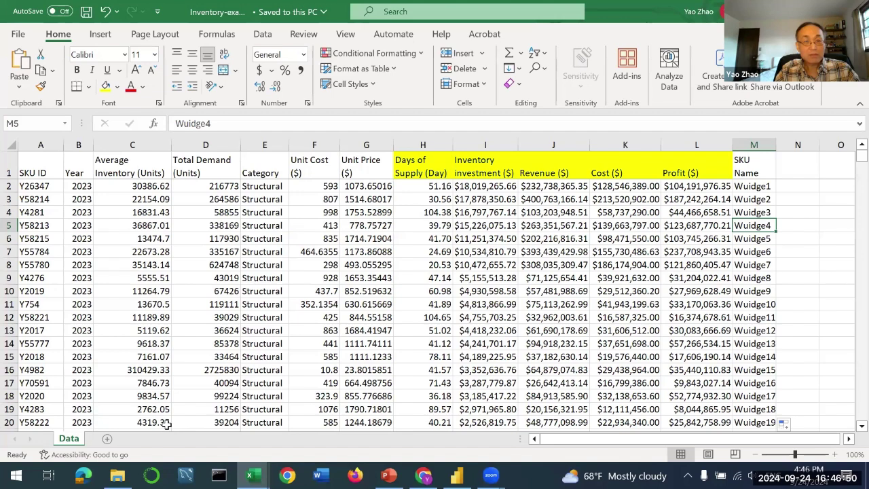
pyautogui.click(484, 170)
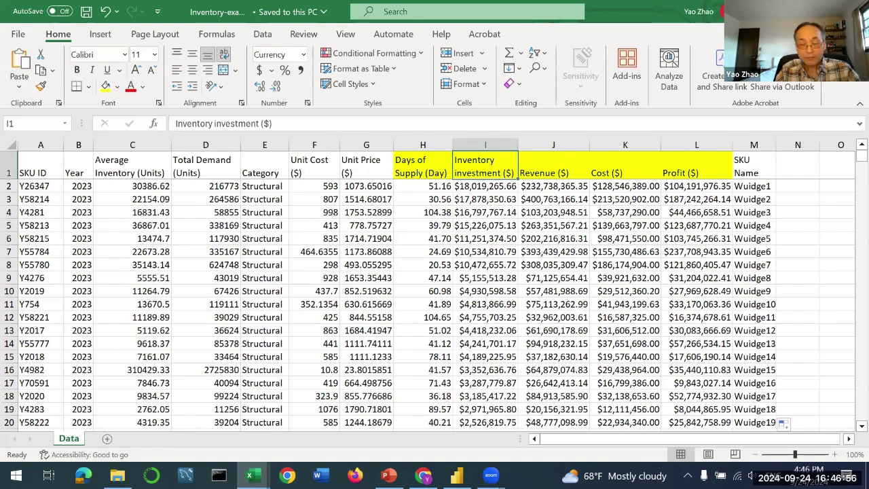
pyautogui.hotkey('alt', 'Tab')
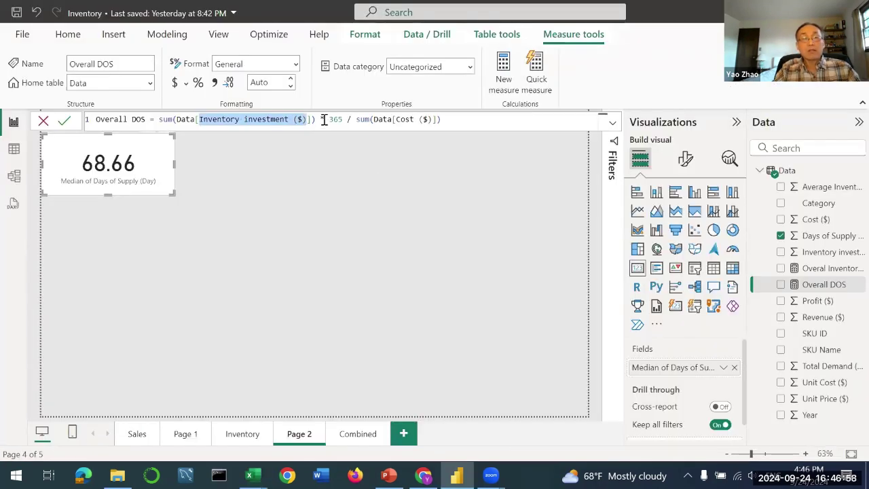
# Examine the Overall DOS formula's summed inventory investment numerator and its Cost ($) denominator, and leave the formula unedited
pyautogui.moveTo(315, 120); pyautogui.dragTo(157, 119)
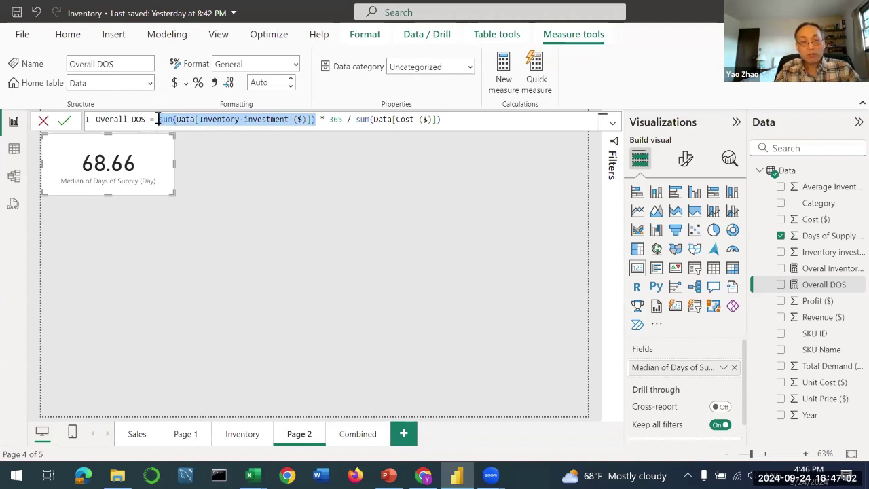
pyautogui.click(319, 120)
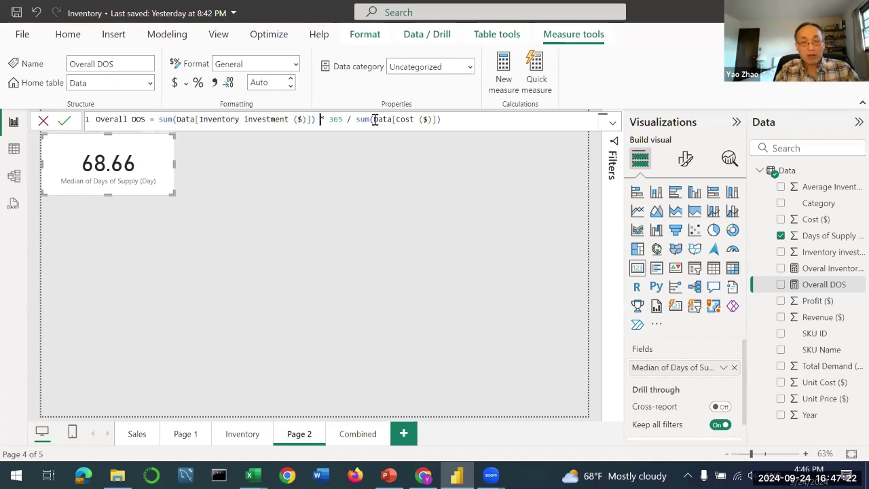
pyautogui.moveTo(357, 119); pyautogui.dragTo(433, 120)
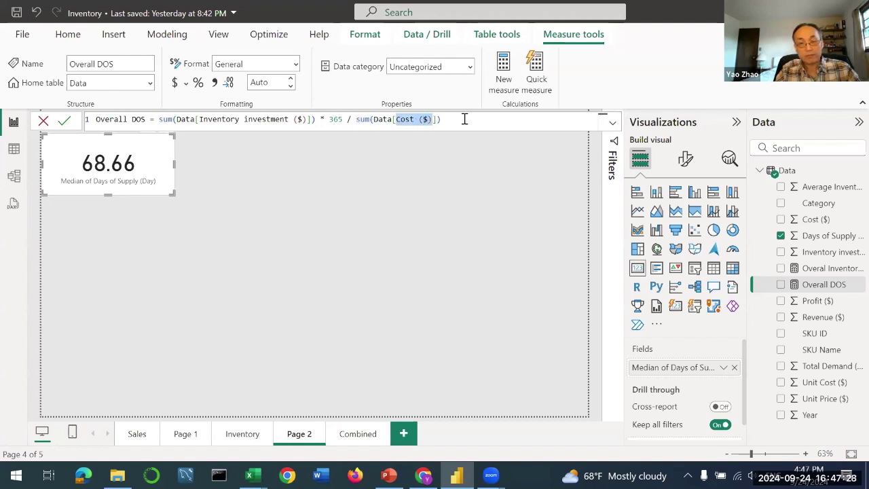
pyautogui.click(465, 119)
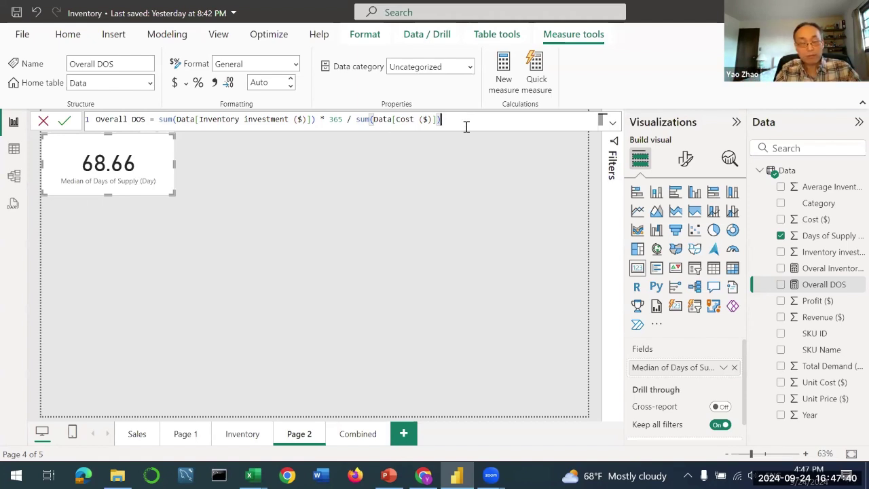
pyautogui.click(486, 205)
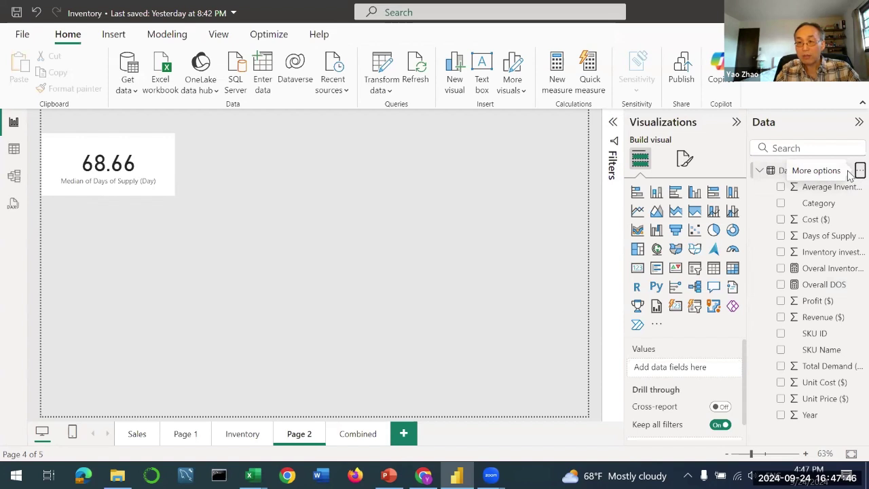
pyautogui.click(856, 172)
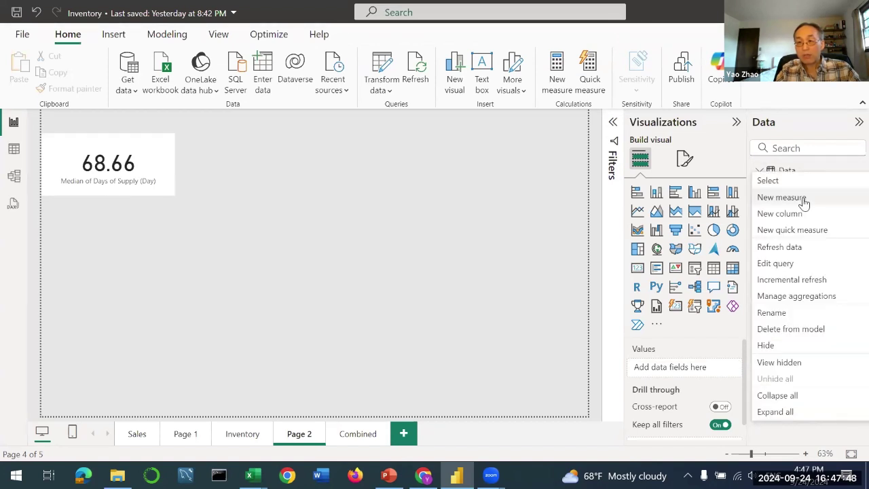
pyautogui.press('Escape')
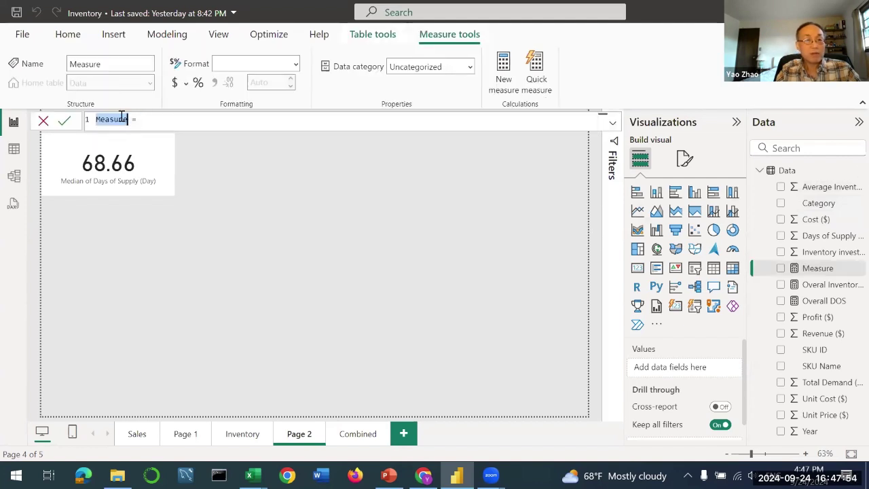
pyautogui.click(160, 120)
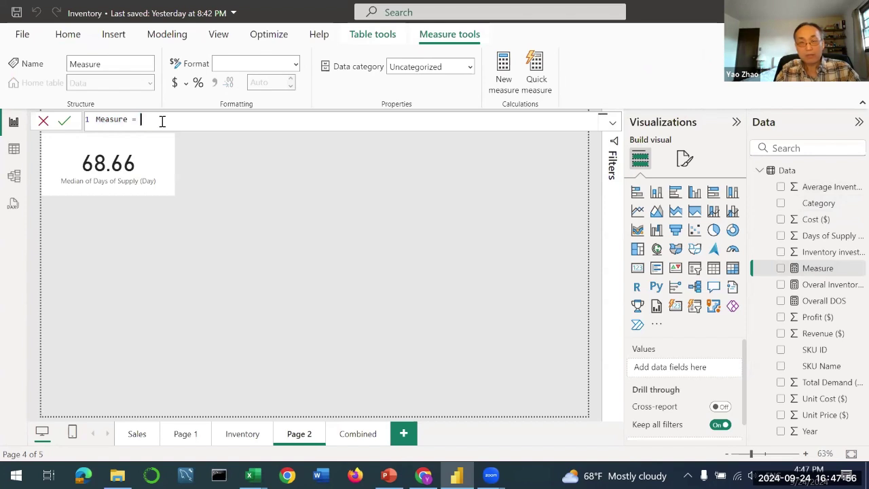
pyautogui.press('Escape')
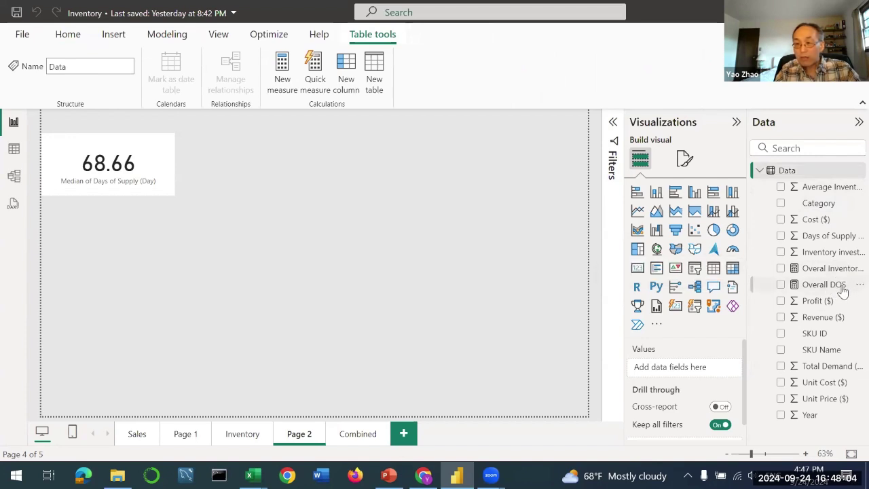
# Show the Overall DOS measure as a card beside the Median of Days of Supply card
pyautogui.moveTo(854, 290); pyautogui.dragTo(292, 140)
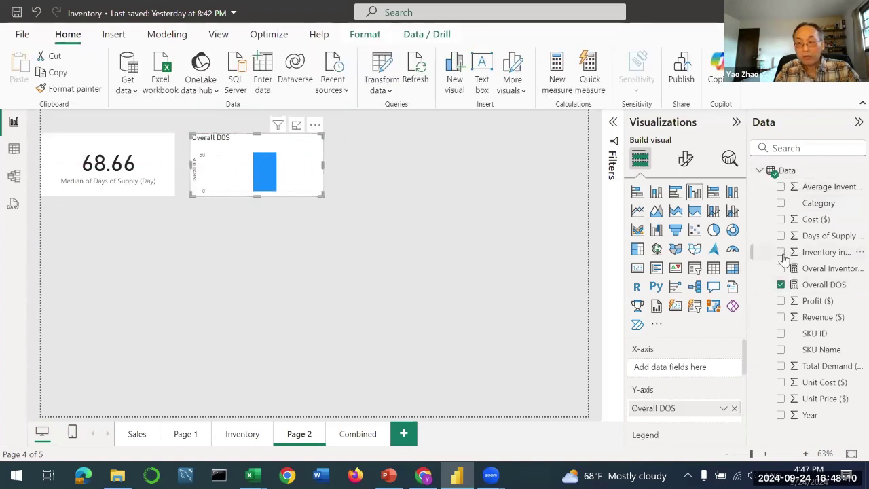
pyautogui.click(638, 268)
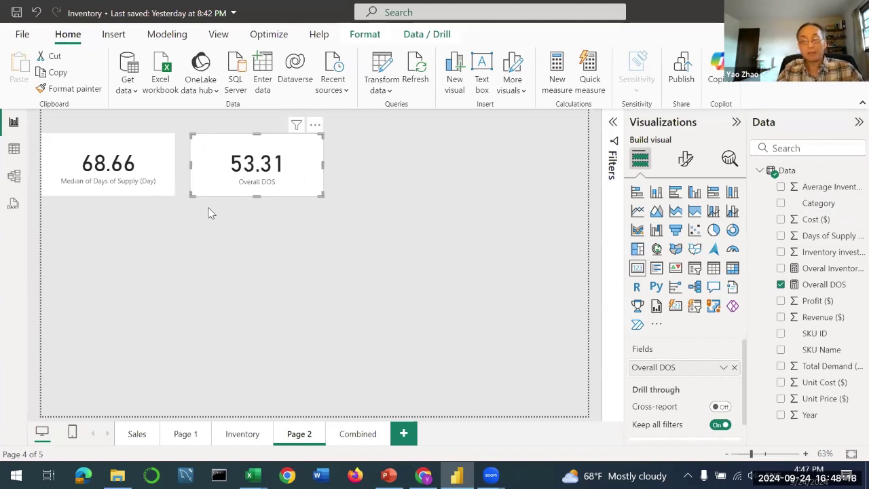
pyautogui.click(391, 225)
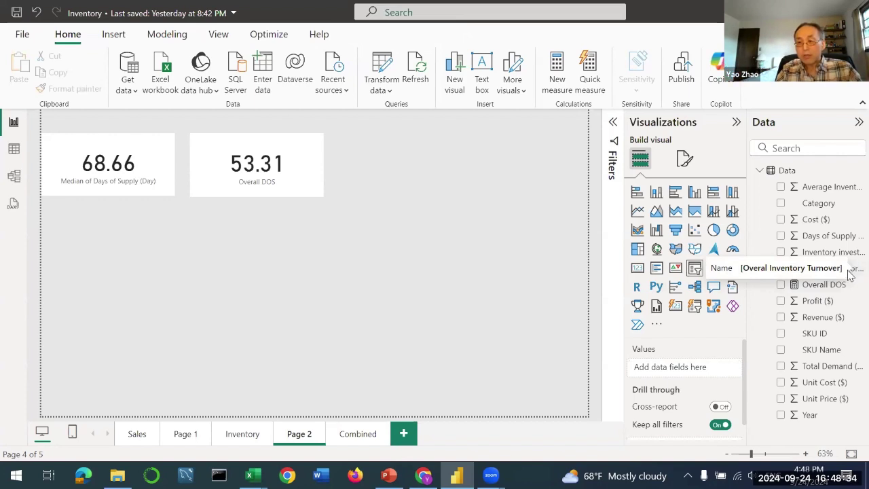
# Review the Overal Inventory Turnover measure's formula and show the measure as a card beside the Overall DOS card
pyautogui.click(822, 269)
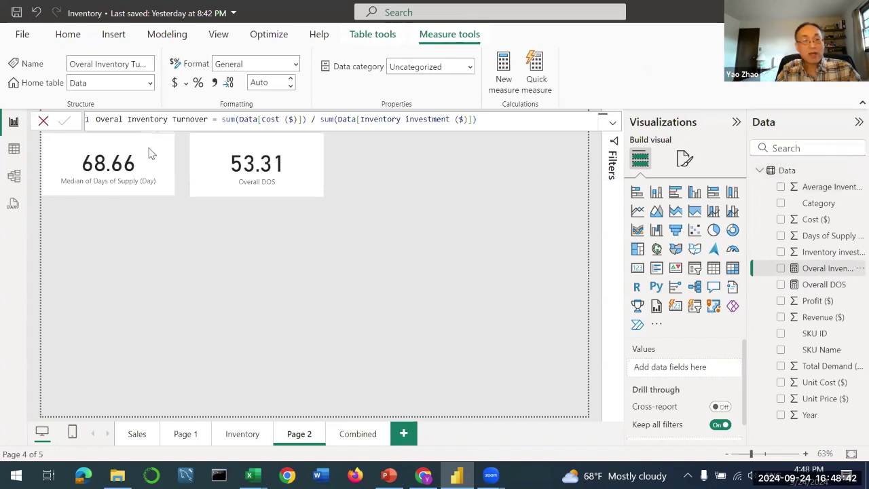
pyautogui.moveTo(208, 120); pyautogui.dragTo(93, 119)
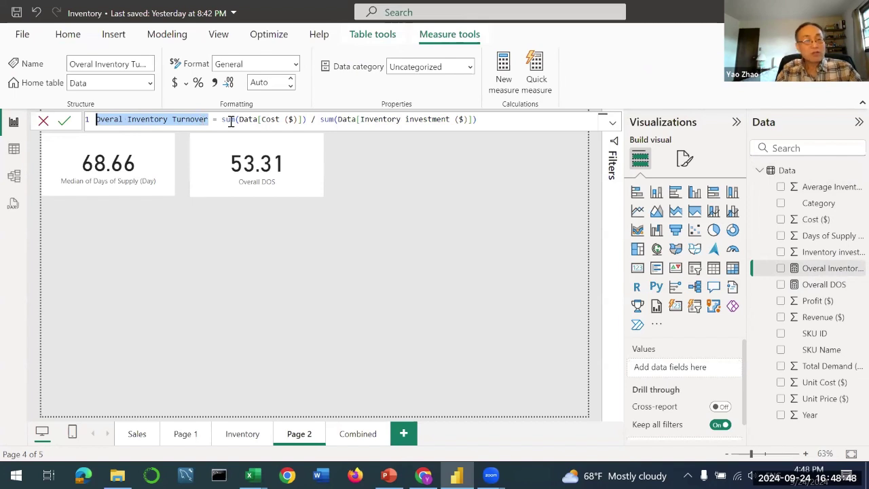
pyautogui.moveTo(221, 120); pyautogui.dragTo(307, 120)
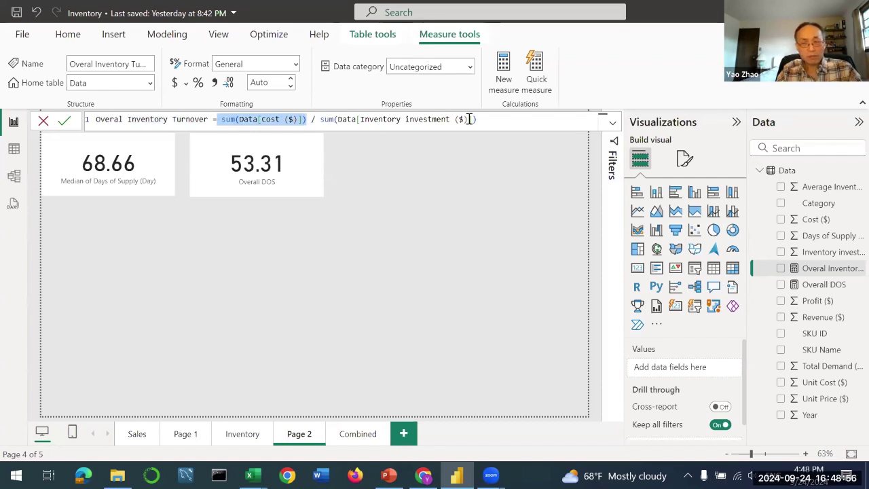
pyautogui.moveTo(828, 268); pyautogui.dragTo(438, 154)
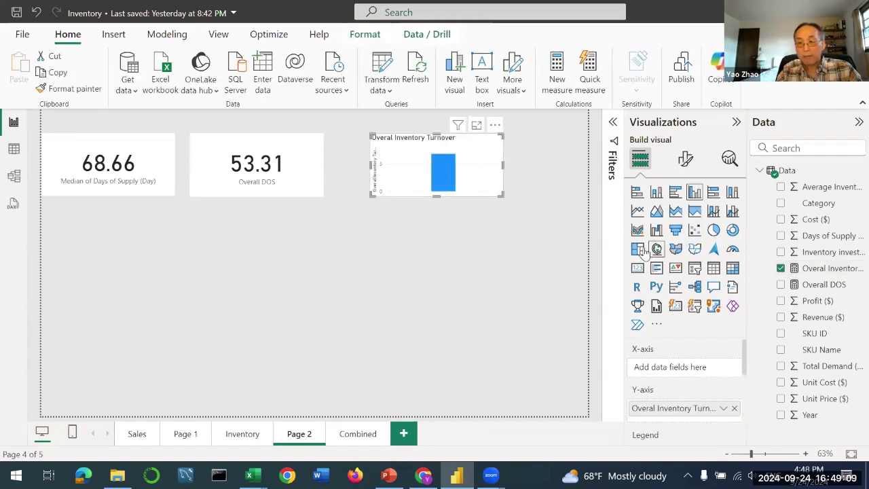
pyautogui.click(638, 268)
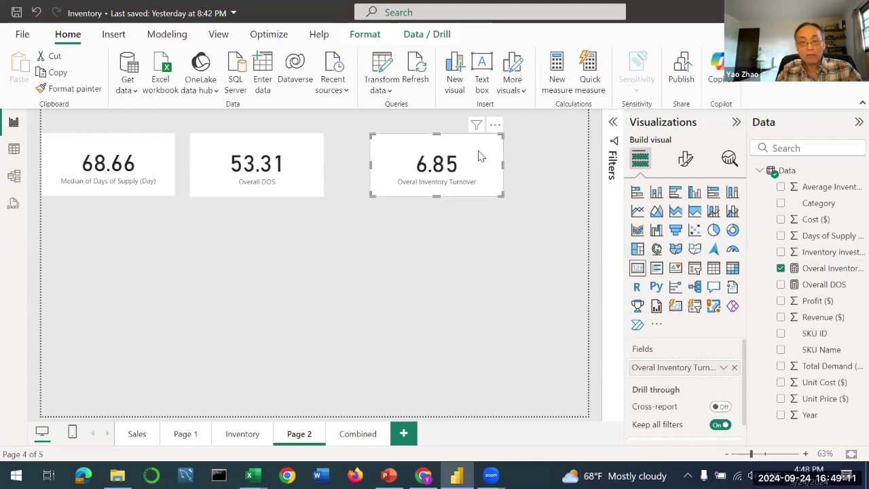
pyautogui.moveTo(465, 150); pyautogui.dragTo(439, 150)
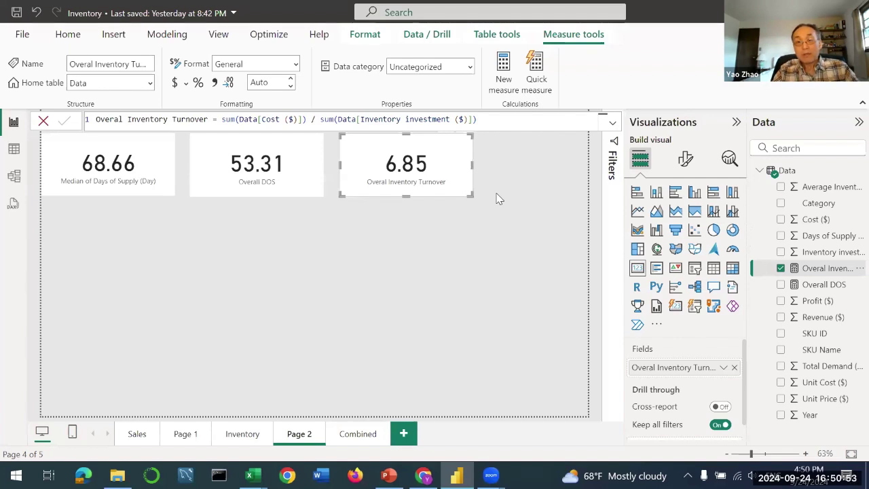
pyautogui.click(497, 121)
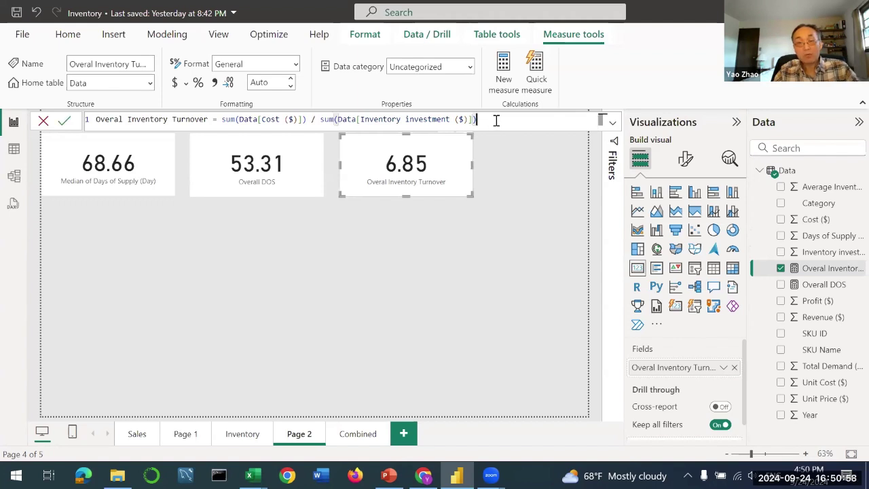
pyautogui.click(503, 213)
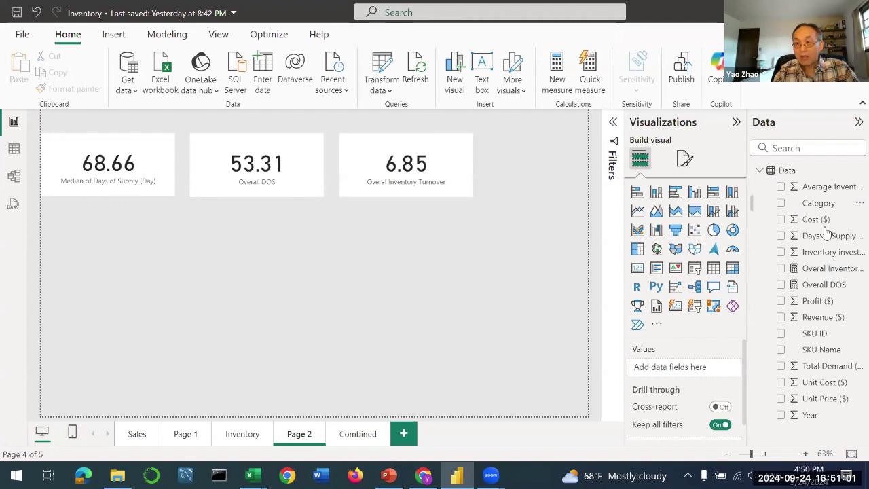
# Add a slicer below the Overal Inventory Turnover card and populate it with the Category field
pyautogui.click(695, 269)
pyautogui.moveTo(139, 253); pyautogui.dragTo(561, 221)
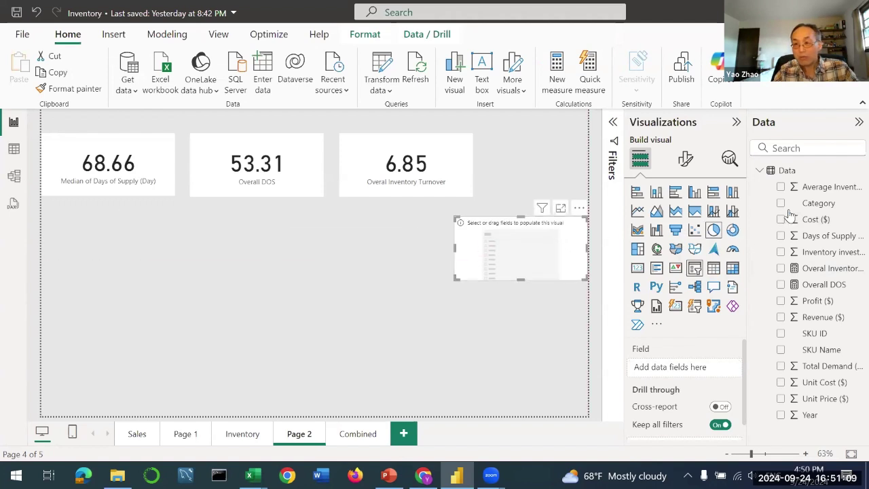
pyautogui.moveTo(819, 203); pyautogui.dragTo(542, 249)
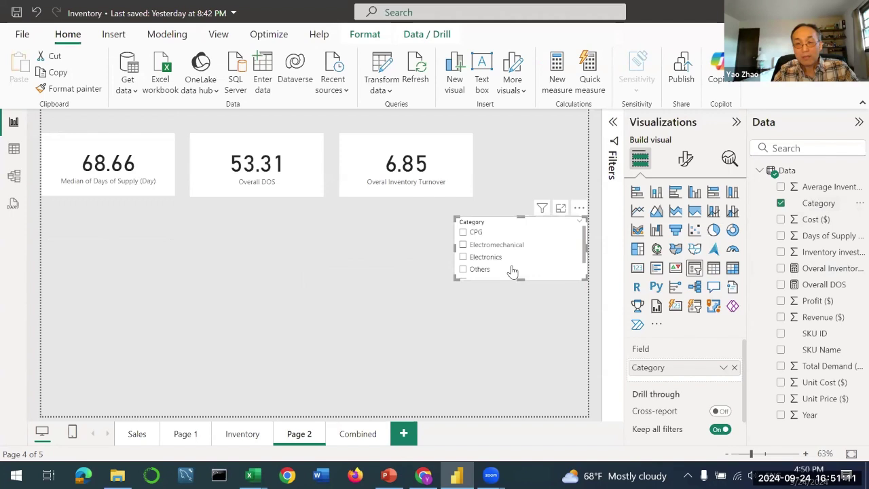
# Test the Category slicer on the cards by selecting and clearing CPG and trying Electromechanical
pyautogui.click(464, 233)
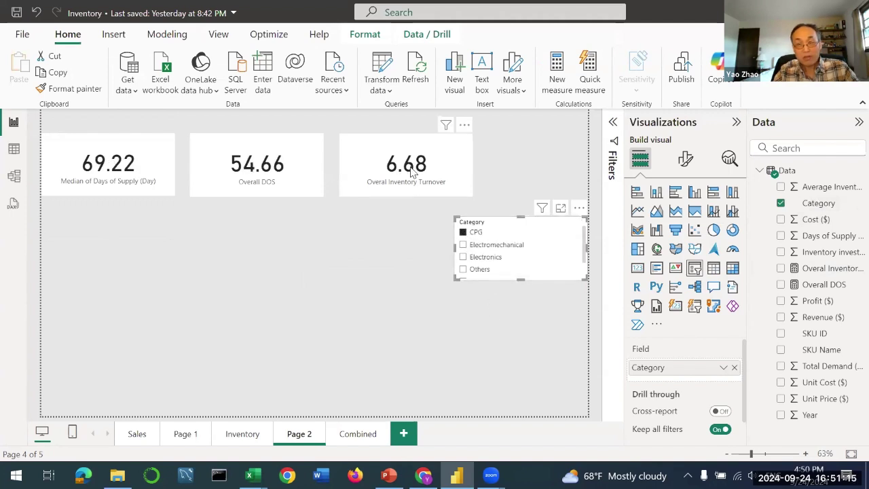
pyautogui.click(473, 234)
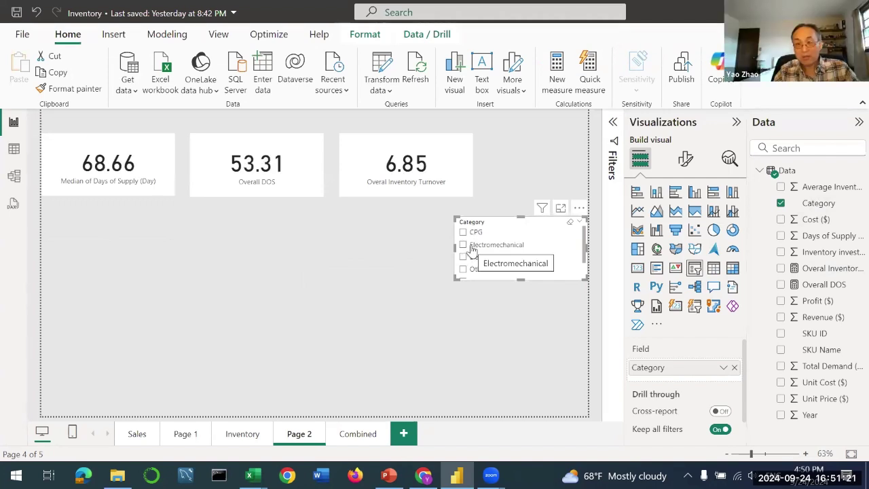
pyautogui.click(472, 247)
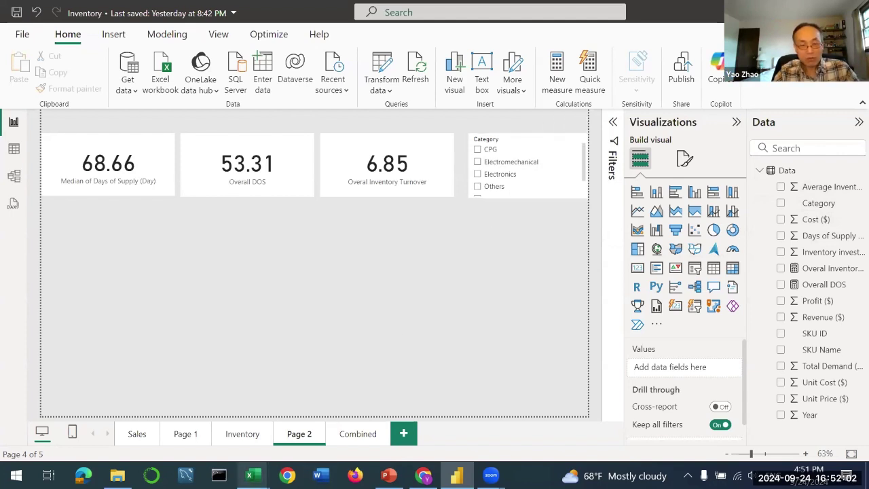
# Switch to the Inventory-example workbook in Excel and enter the header "Inventory turnover" in cell O1 of the Data sheet
pyautogui.moveTo(250, 476)
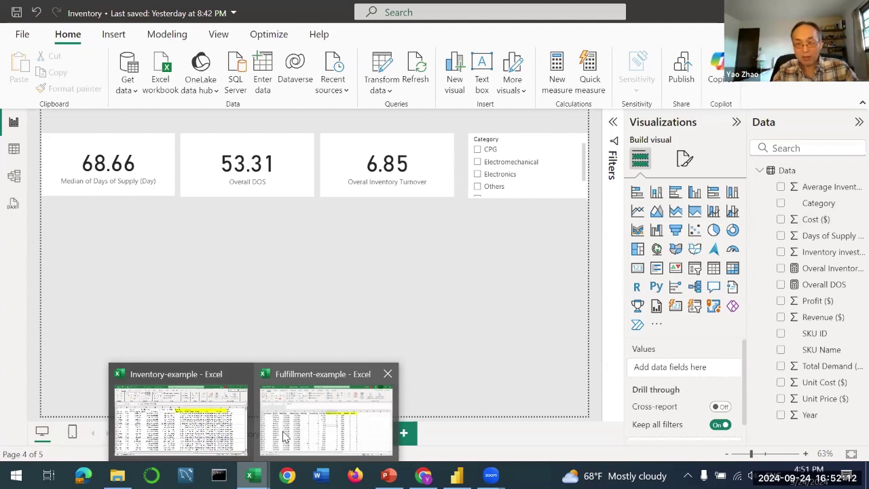
pyautogui.click(180, 417)
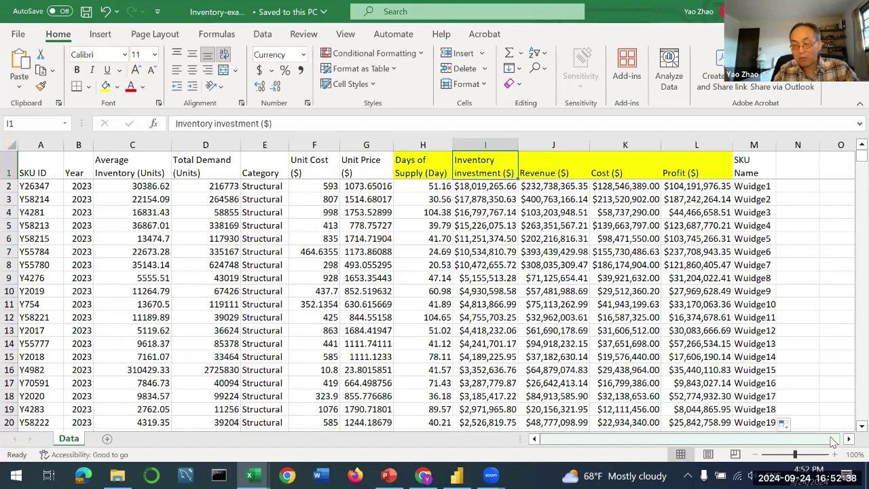
pyautogui.hscroll(1, 842, 439)
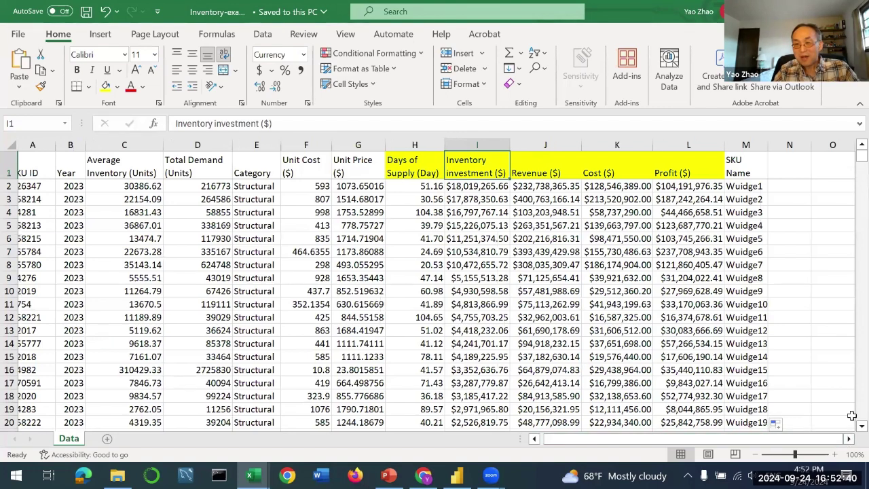
pyautogui.click(790, 184)
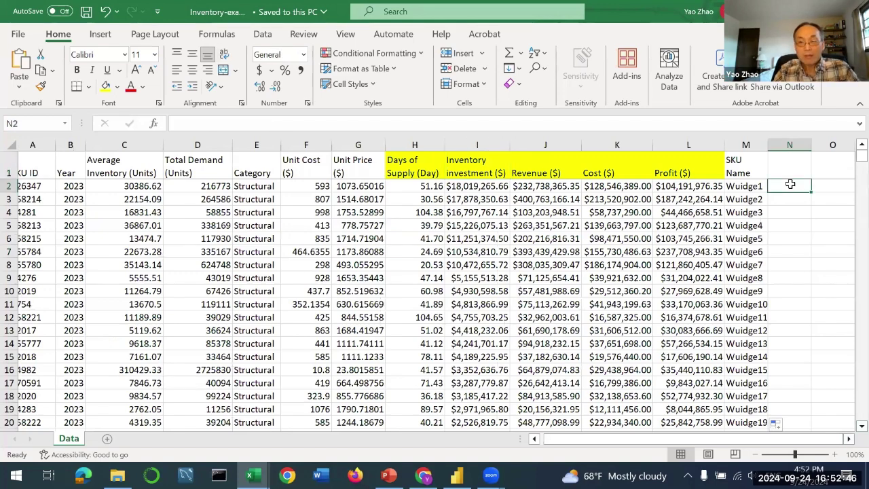
pyautogui.click(848, 439)
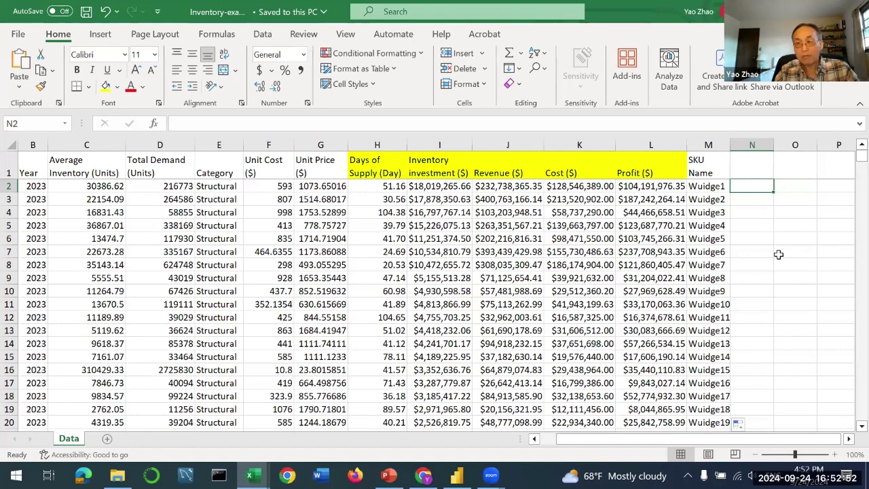
pyautogui.click(747, 166)
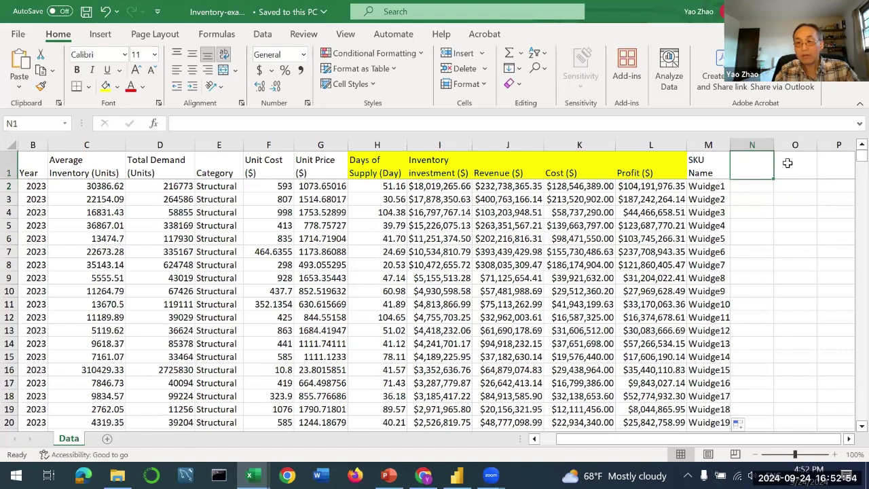
pyautogui.click(788, 163)
pyautogui.write('Inve')
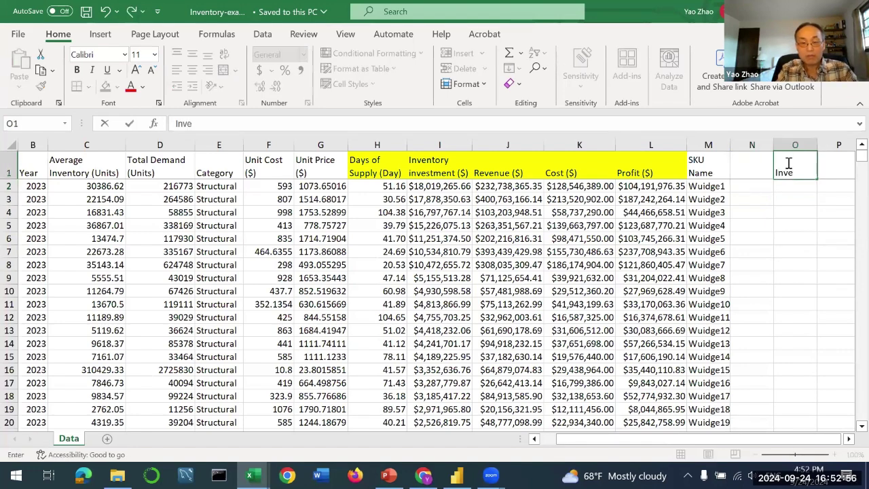
pyautogui.write('ntory tur')
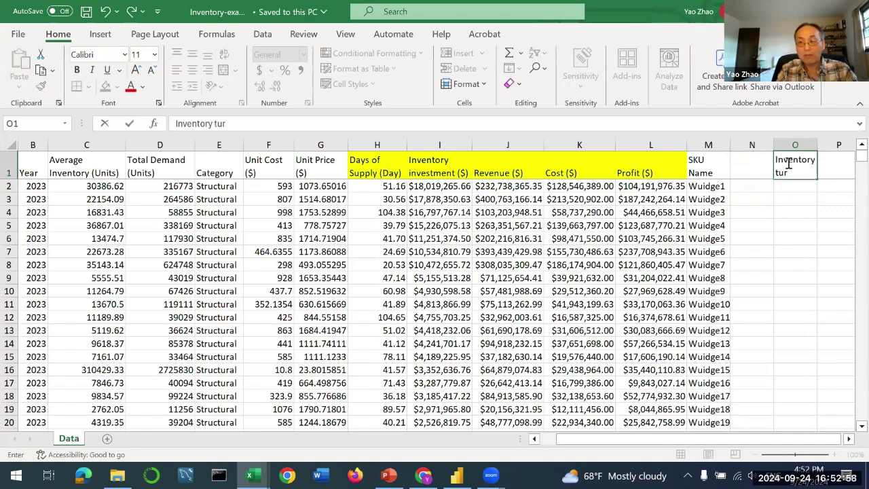
pyautogui.write('nover')
pyautogui.press('Return')
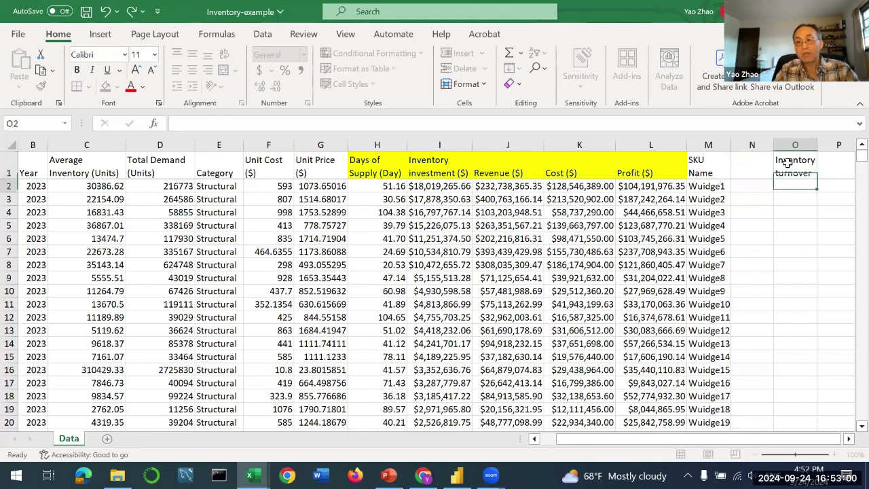
# Calculate inventory turnover in cell O2 as total cost over total inventory investment with =SUM(K2:K6534)/SUM(I2:I6534)
pyautogui.write('=')
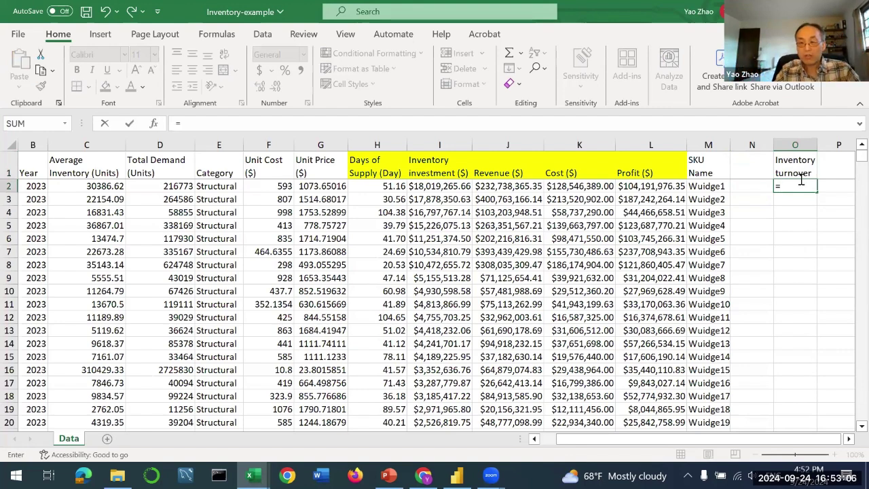
pyautogui.press('BackSpace')
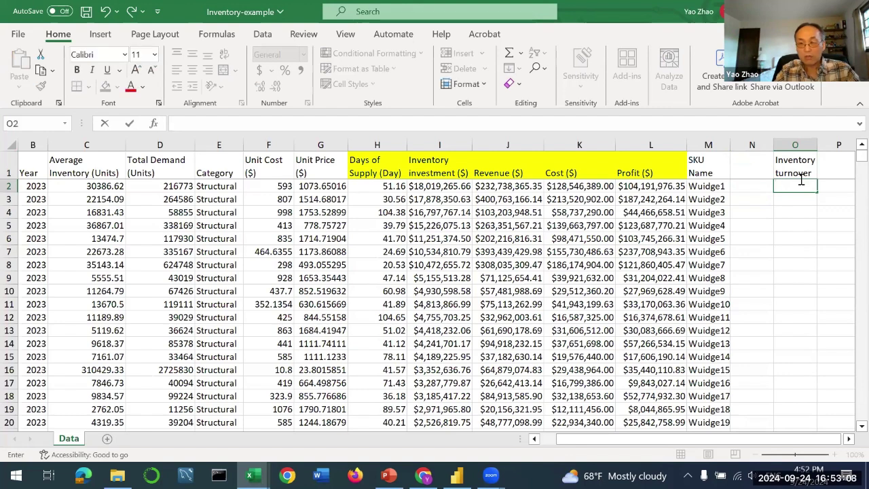
pyautogui.write('COGS/Average inven')
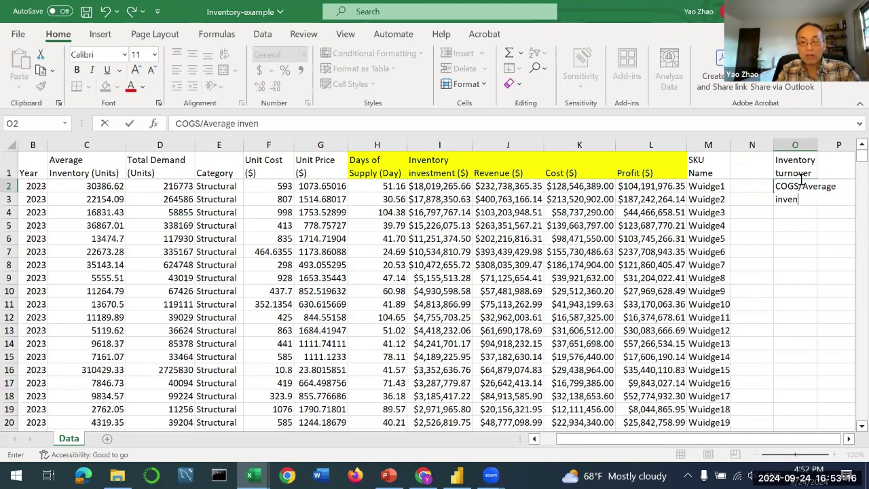
pyautogui.write('tory in')
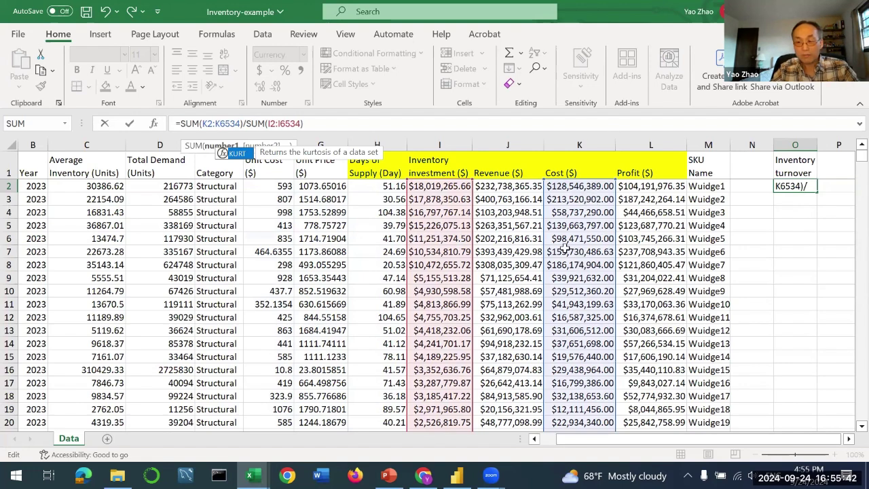
pyautogui.press('Return')
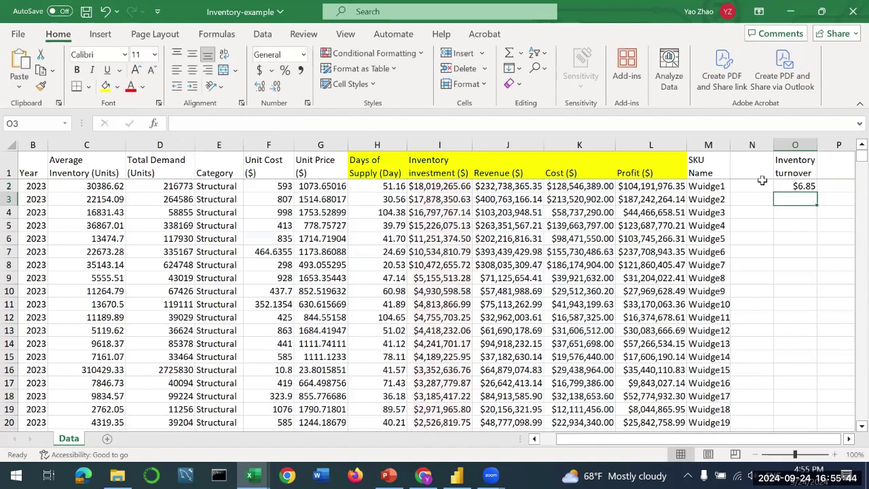
# Format the turnover result in cell O2 as Number instead of Currency
pyautogui.click(802, 186)
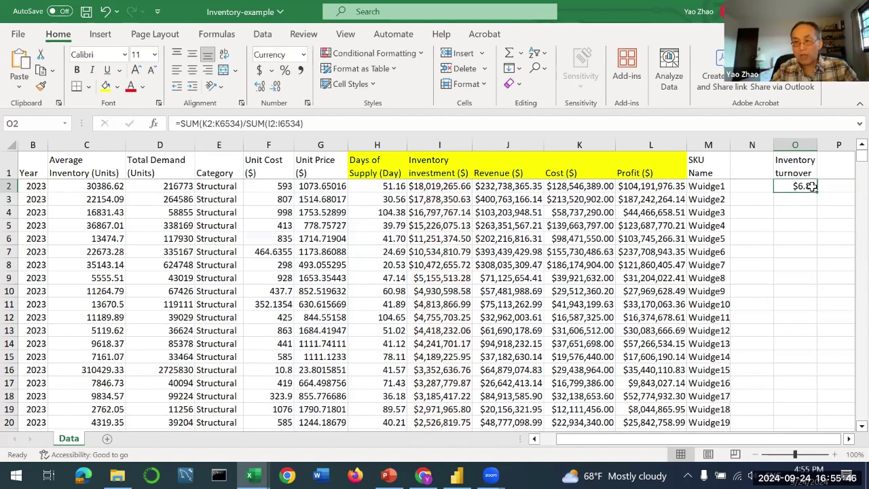
pyautogui.rightClick(796, 187)
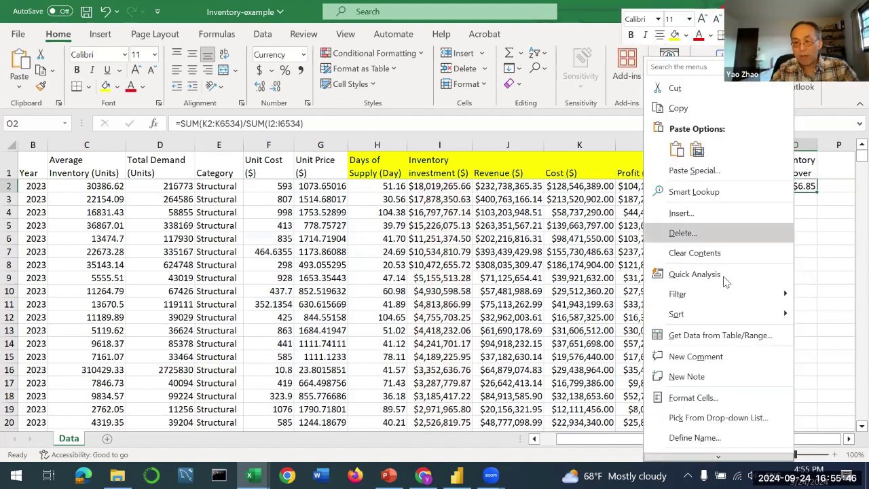
pyautogui.click(717, 403)
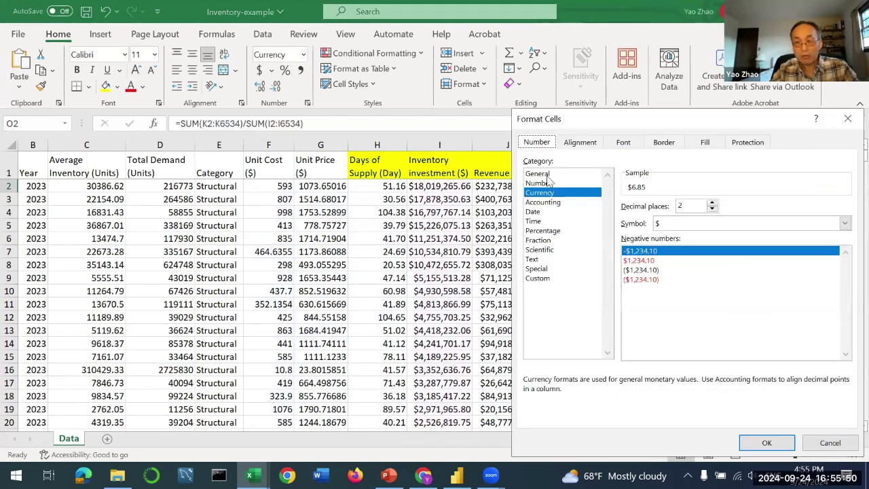
pyautogui.click(549, 183)
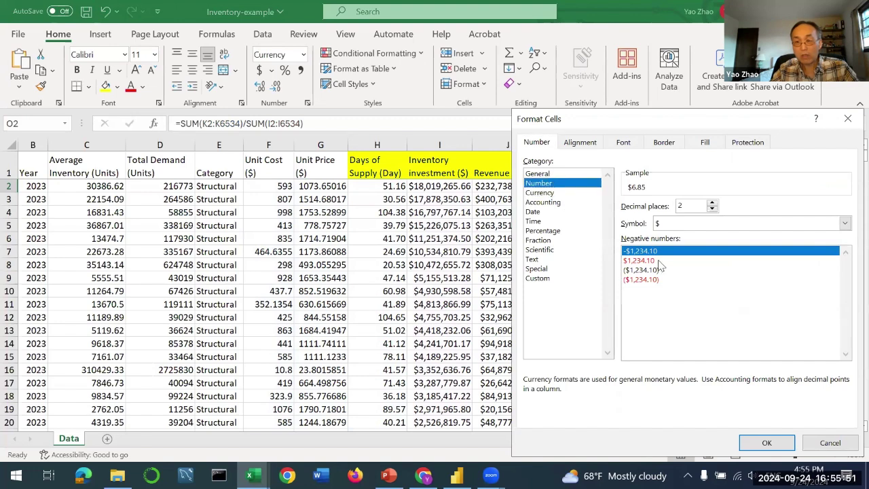
pyautogui.click(767, 443)
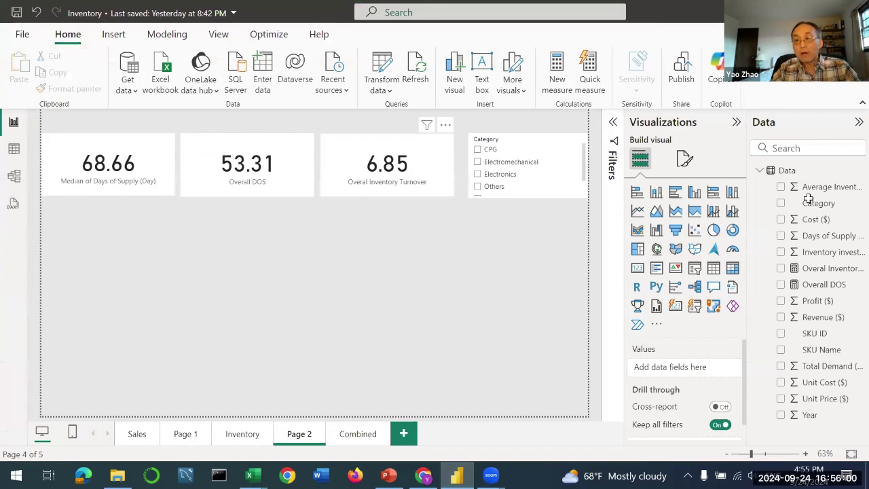
# Examine the cost sum and the inventory investment sum within the turnover formula in cell O2 of the Excel workbook
pyautogui.hotkey('alt', 'Tab')
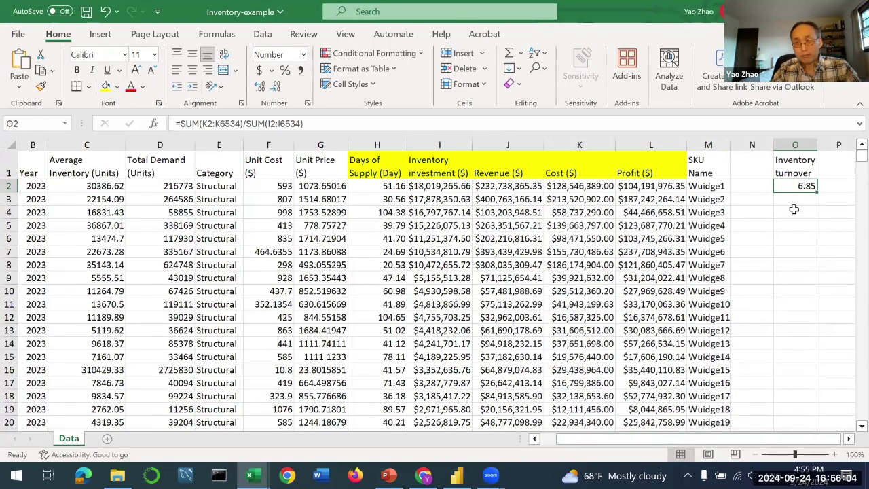
pyautogui.click(796, 212)
pyautogui.click(792, 185)
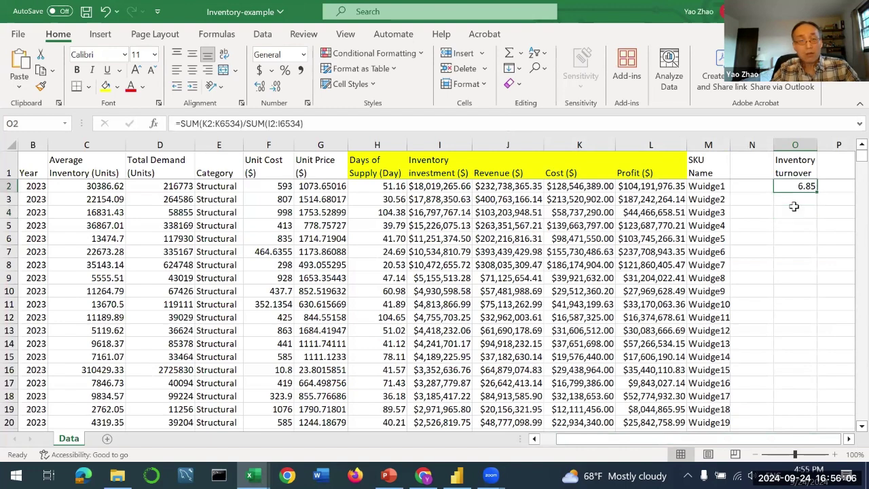
pyautogui.click(316, 123)
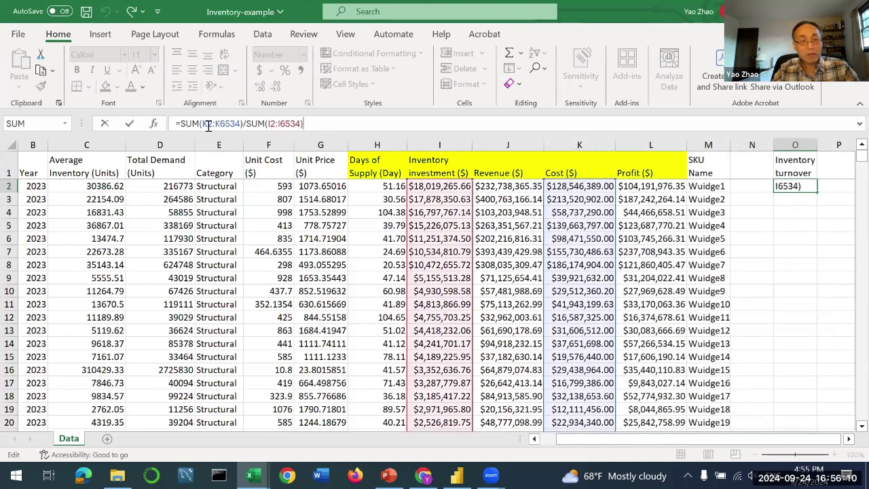
pyautogui.moveTo(180, 123); pyautogui.dragTo(240, 123)
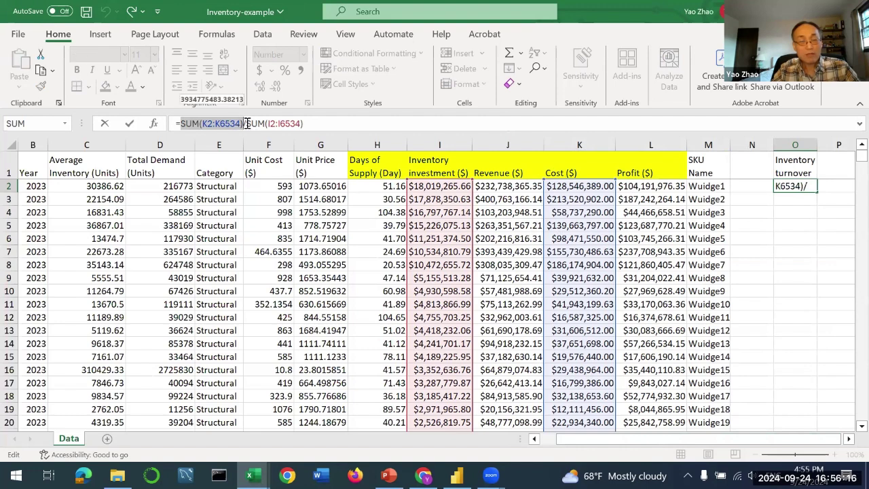
pyautogui.click(245, 123)
pyautogui.write('/')
pyautogui.moveTo(304, 123); pyautogui.dragTo(306, 124)
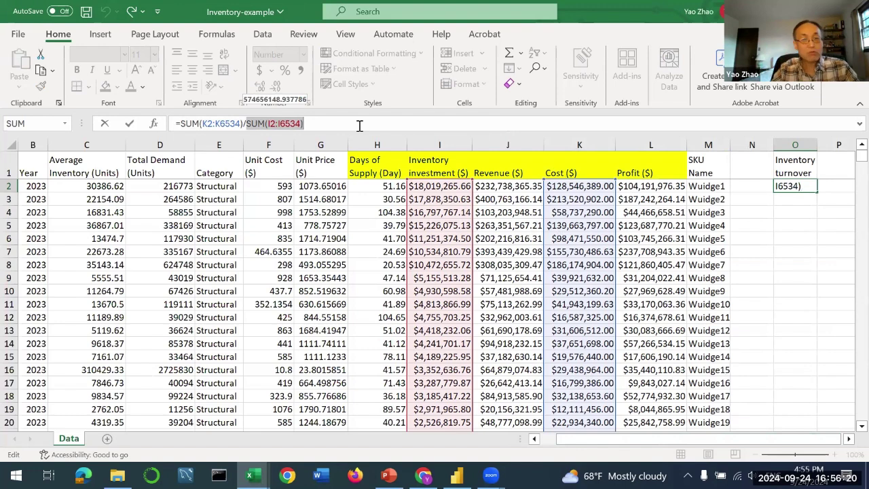
pyautogui.hotkey('ctrl', 'Return')
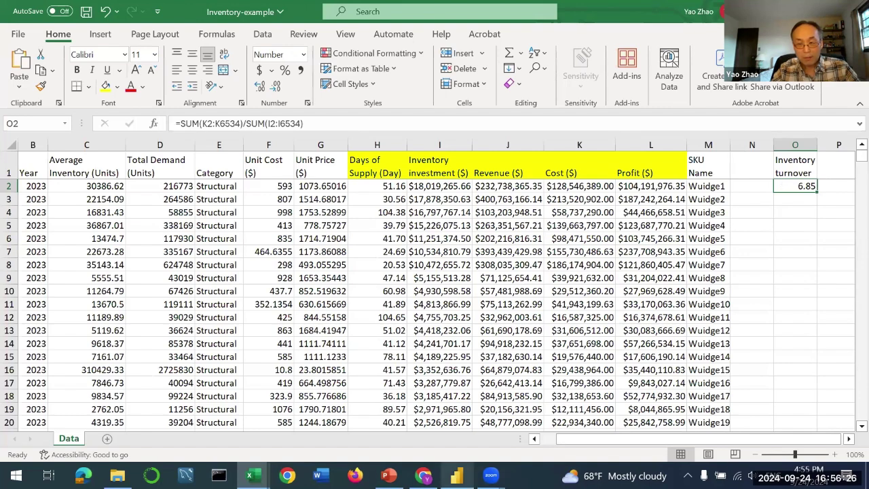
# Switch to the Inventory report in Power BI and create a measure in the Data table named "Overall Inventory Turnover 1"
pyautogui.moveTo(456, 475)
pyautogui.click(454, 421)
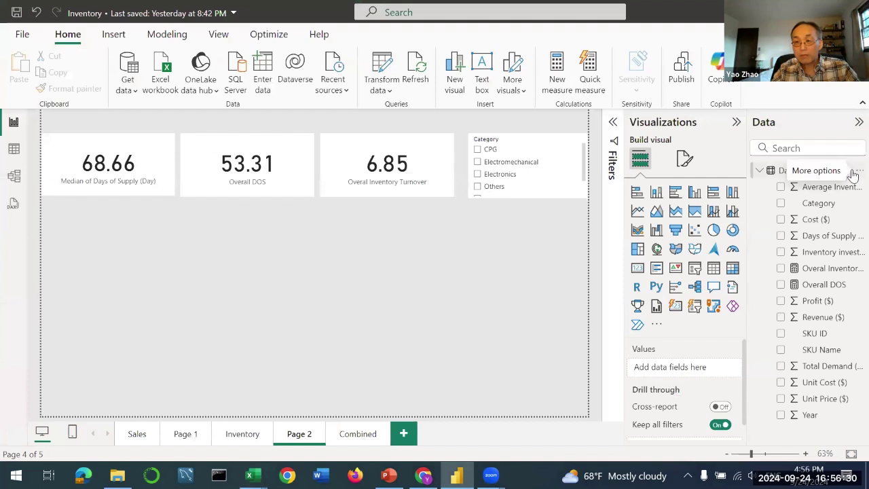
pyautogui.click(853, 175)
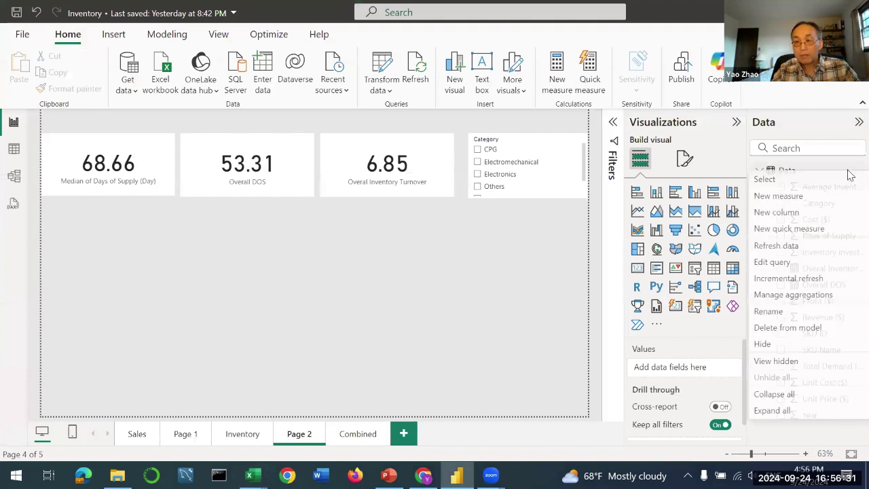
pyautogui.click(806, 196)
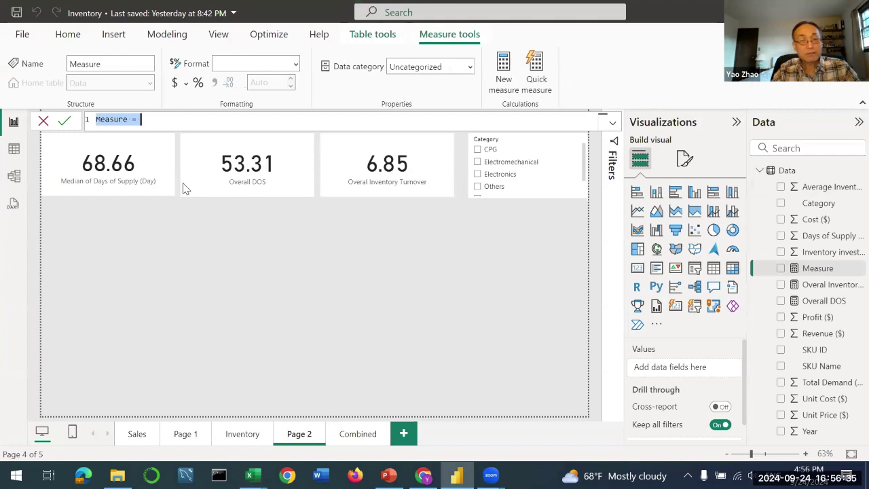
pyautogui.doubleClick(123, 119)
pyautogui.write('Inventory')
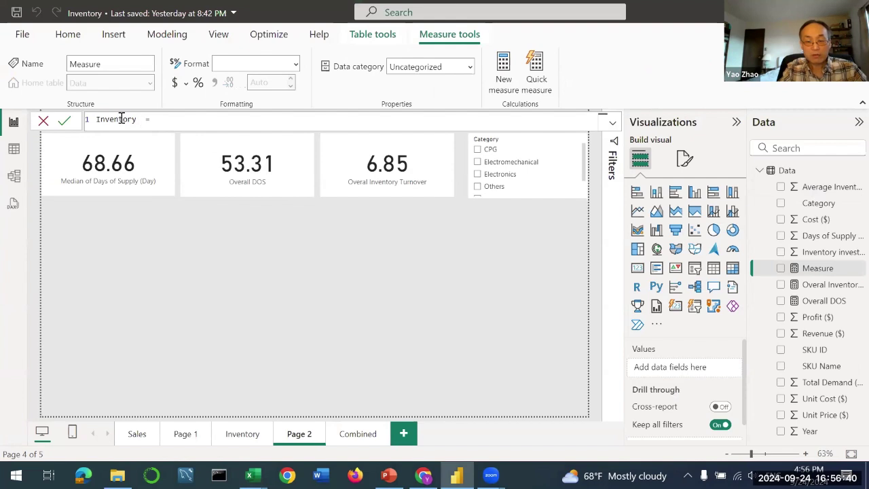
pyautogui.write(' Turno')
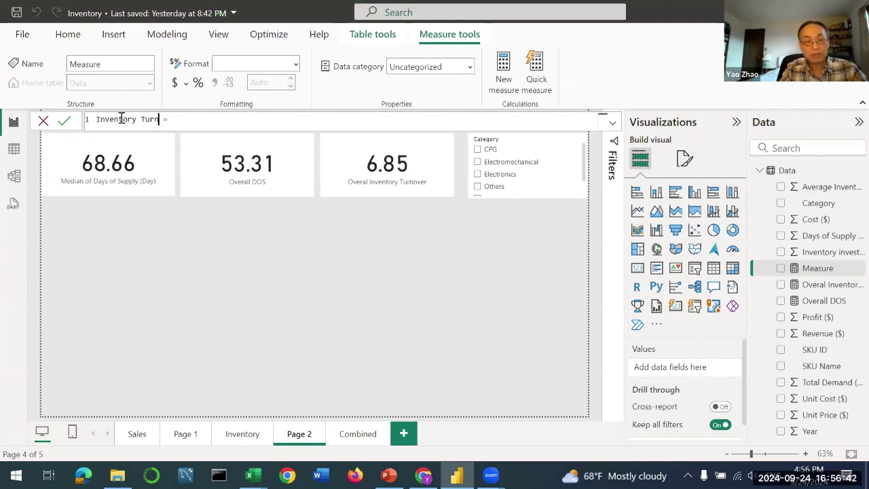
pyautogui.write('ver 1')
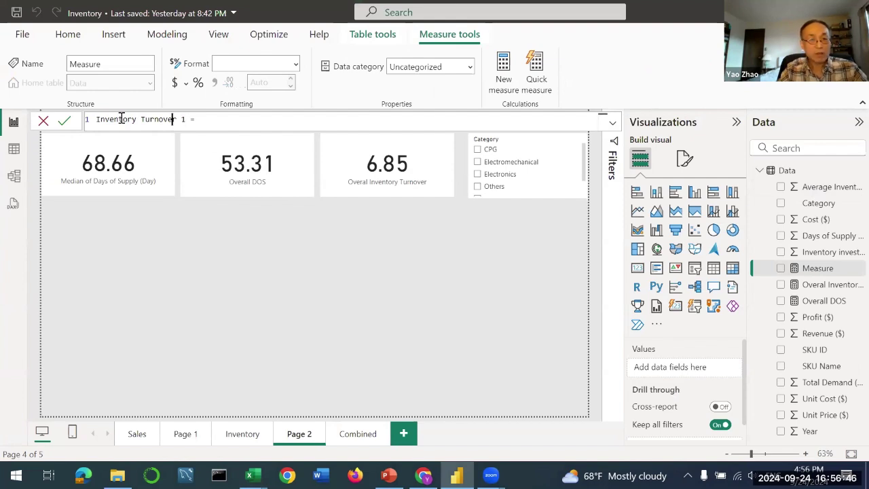
pyautogui.doubleClick(122, 119)
pyautogui.press('Left')
pyautogui.write('Overall')
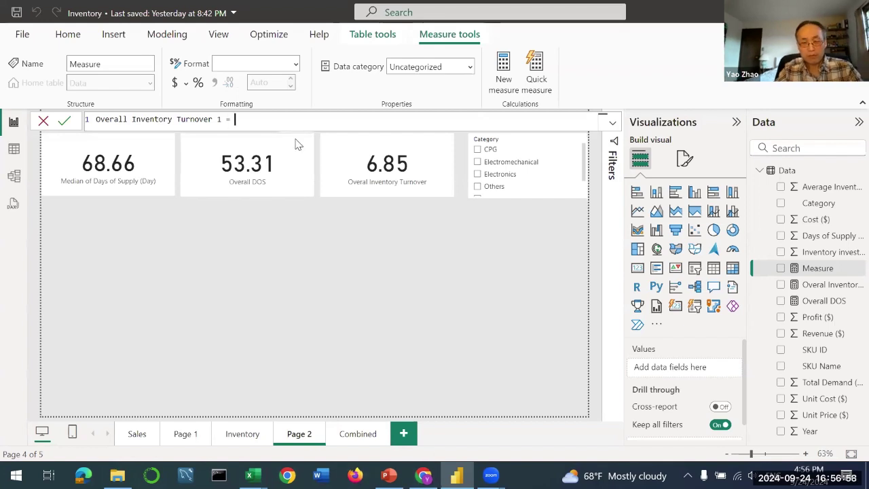
# Define the new measure as sum(Data[Cost ($)])/sum(Data[Inventory investment ($)]) and commit it
pyautogui.write('sum(')
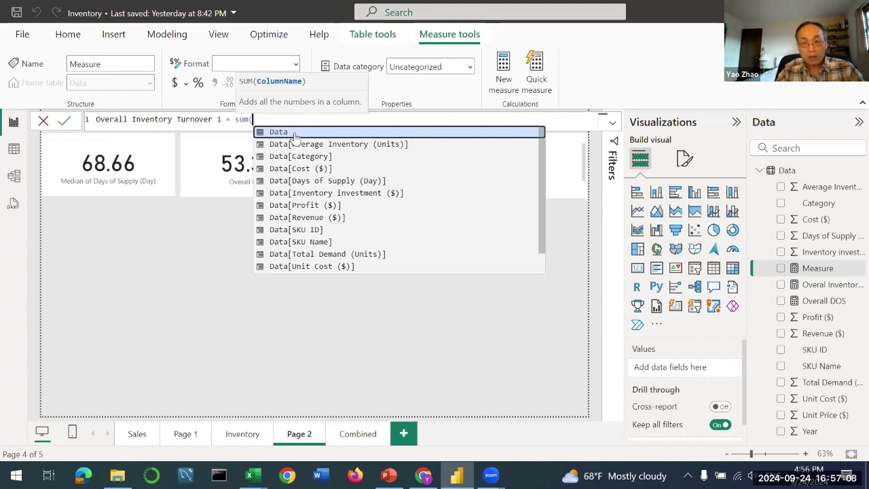
pyautogui.click(305, 173)
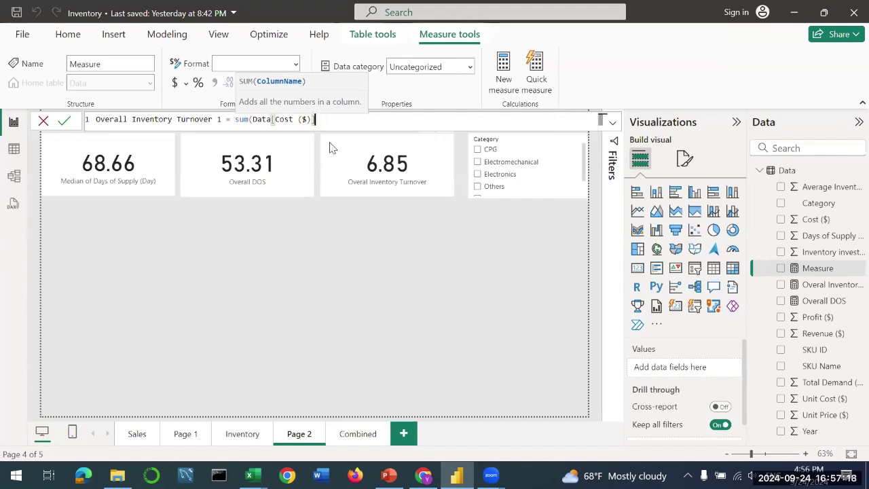
pyautogui.write(')/')
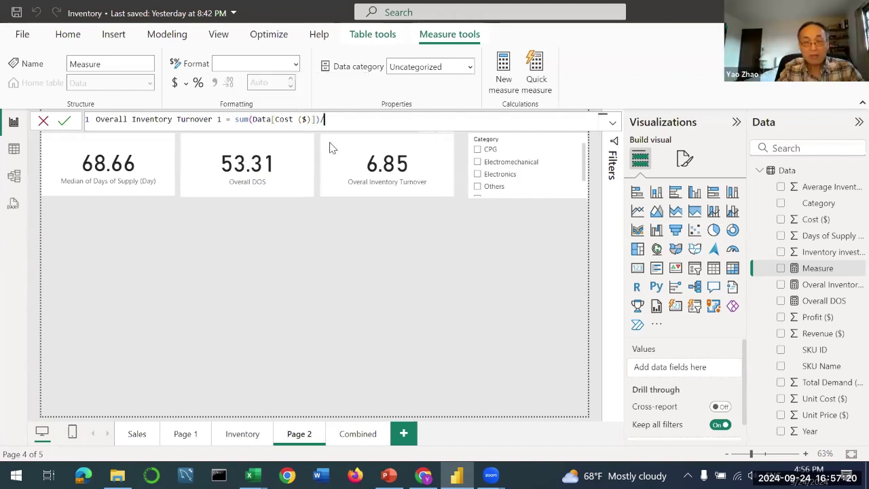
pyautogui.write('sum(')
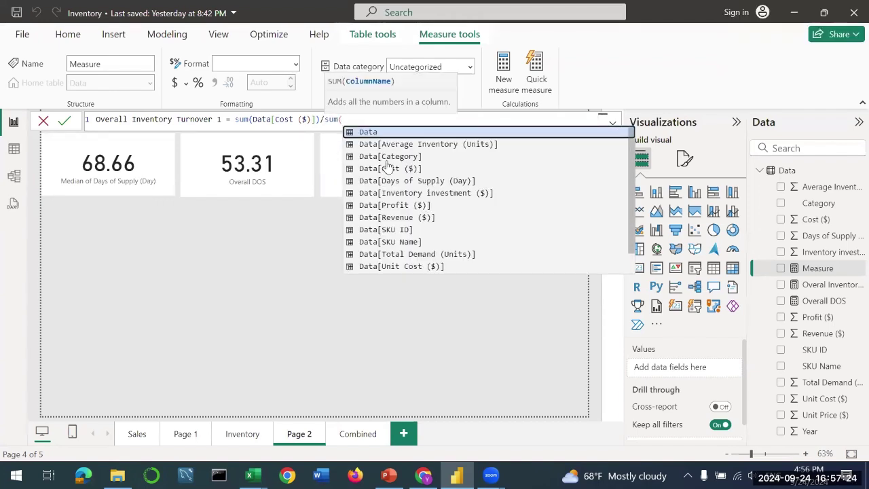
pyautogui.click(388, 194)
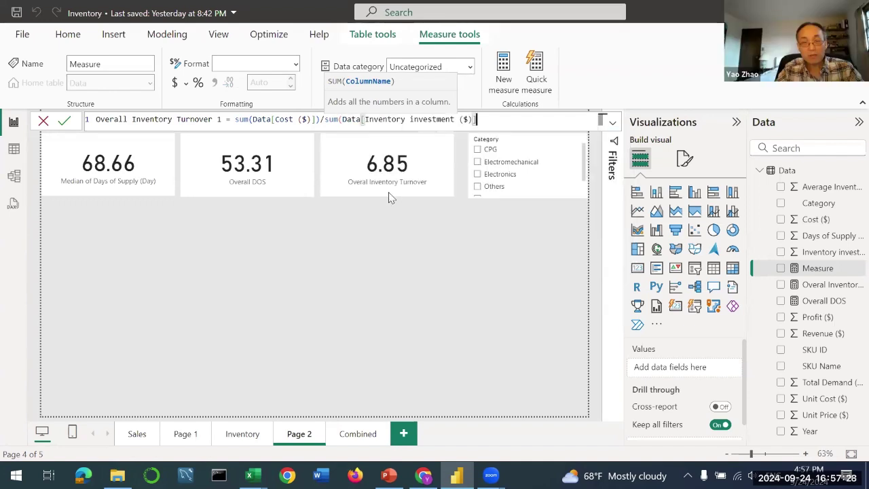
pyautogui.write(')')
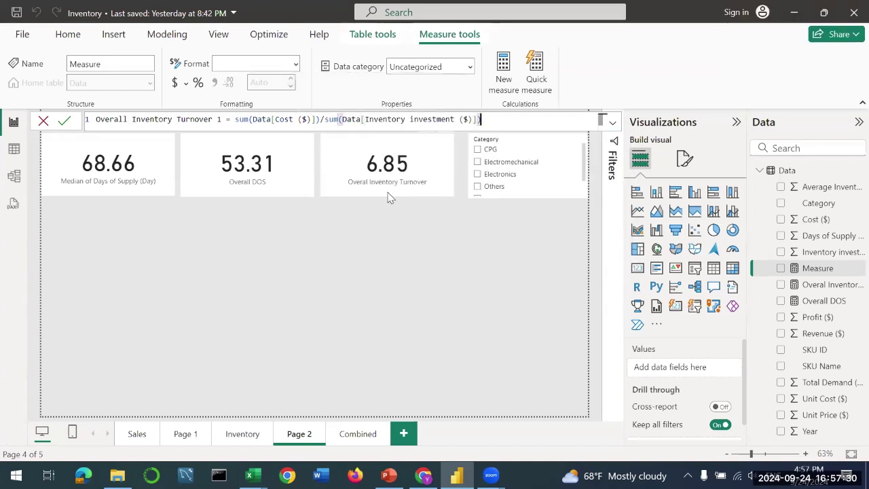
pyautogui.press('Return')
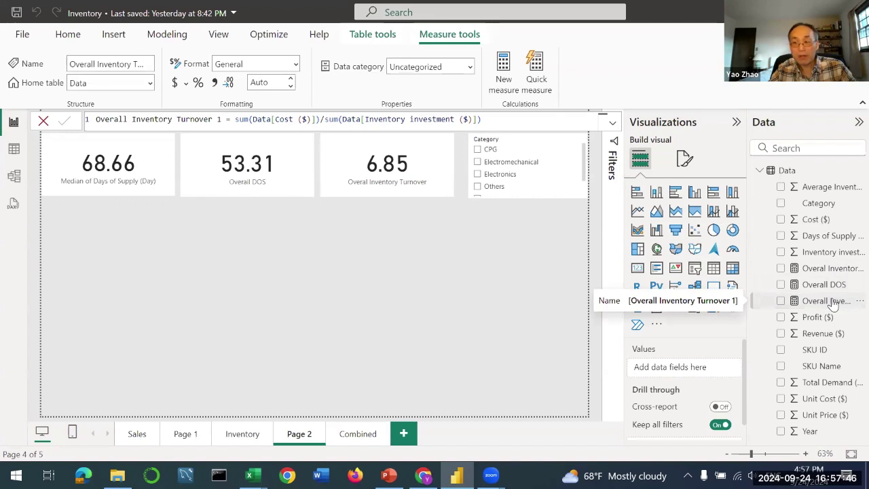
# Place the Overall Inventory Turnover 1 measure on the empty canvas area below the cards
pyautogui.moveTo(819, 297); pyautogui.dragTo(361, 241)
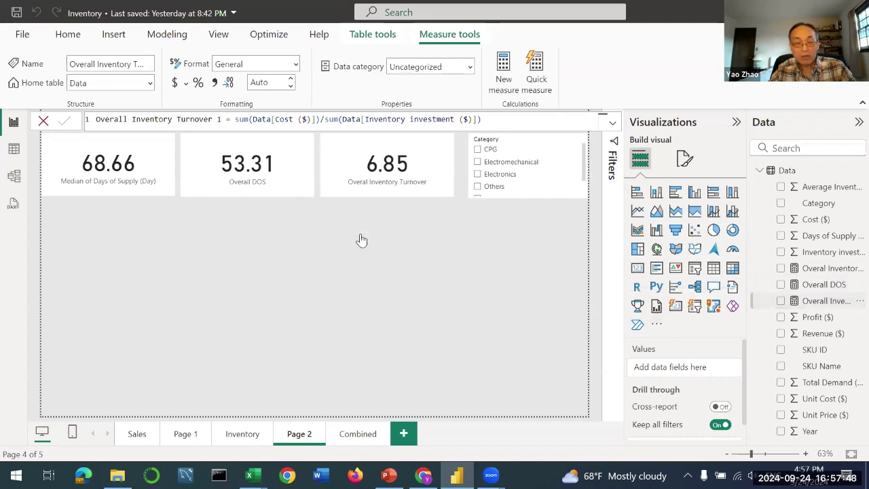